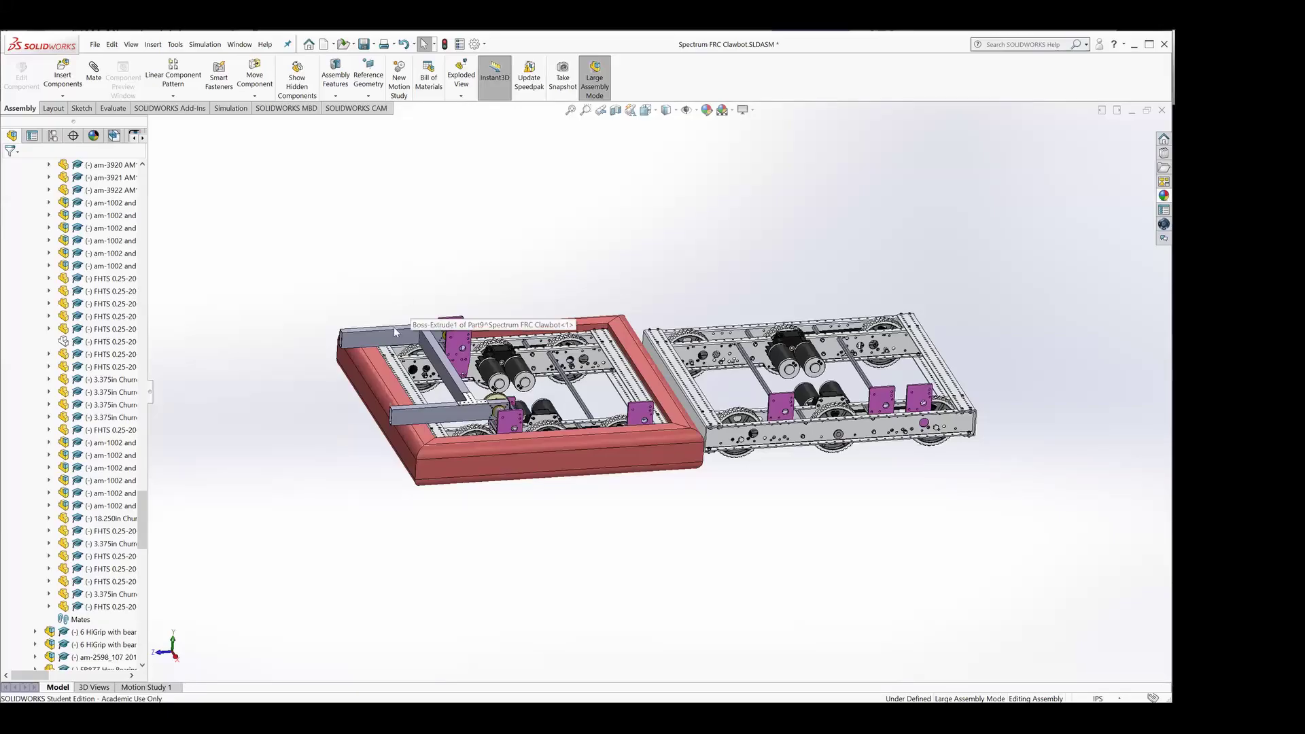
Step: Examine the arm pivot on the bumpered chassis and open the outer arm side plate's configuration list
scroll(455, 397, up, 2)
scroll(410, 398, down, 3)
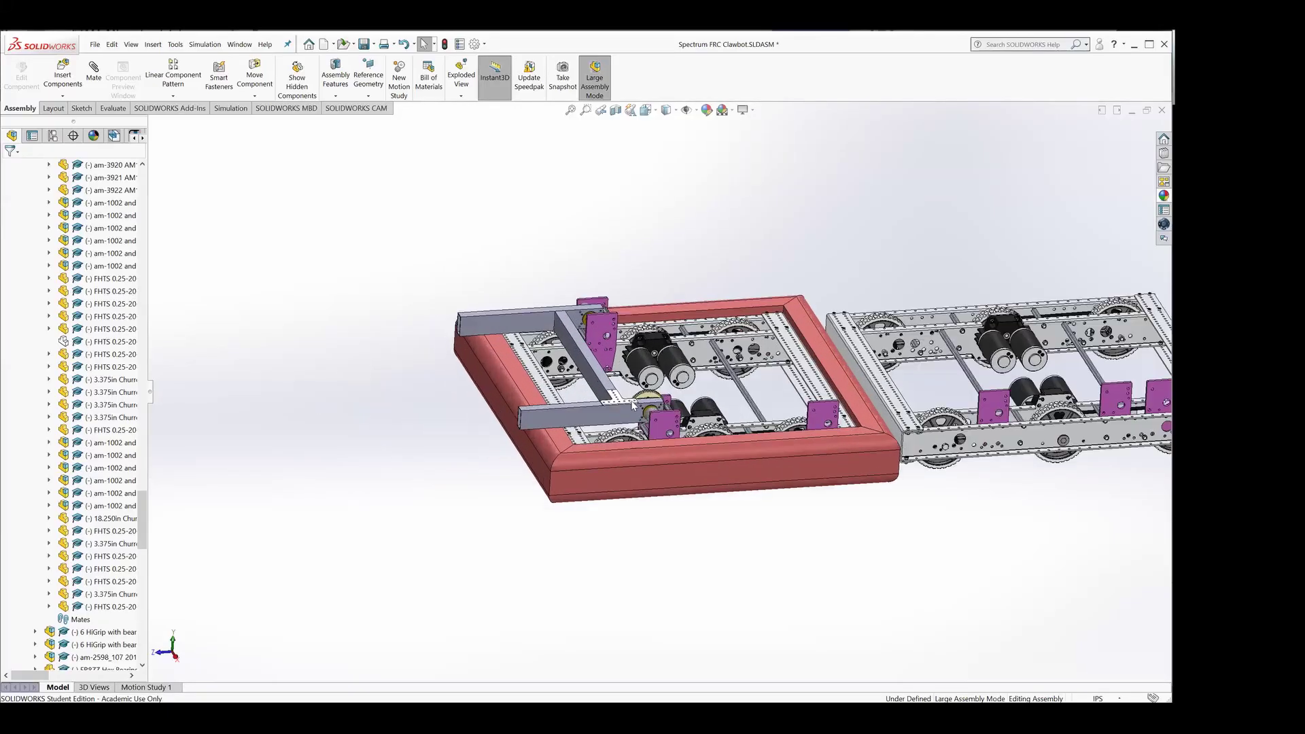
scroll(688, 398, down, 1)
middle_drag(719, 412, 762, 430)
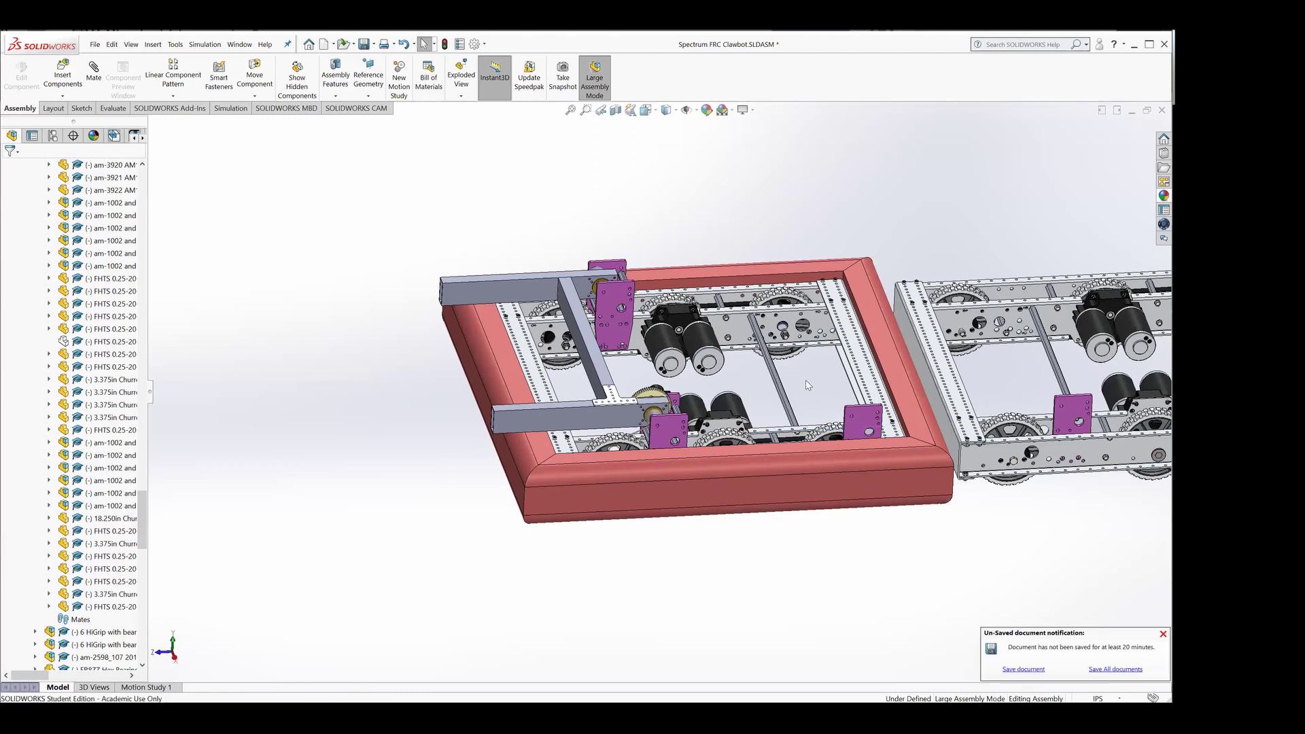
scroll(682, 402, down, 10)
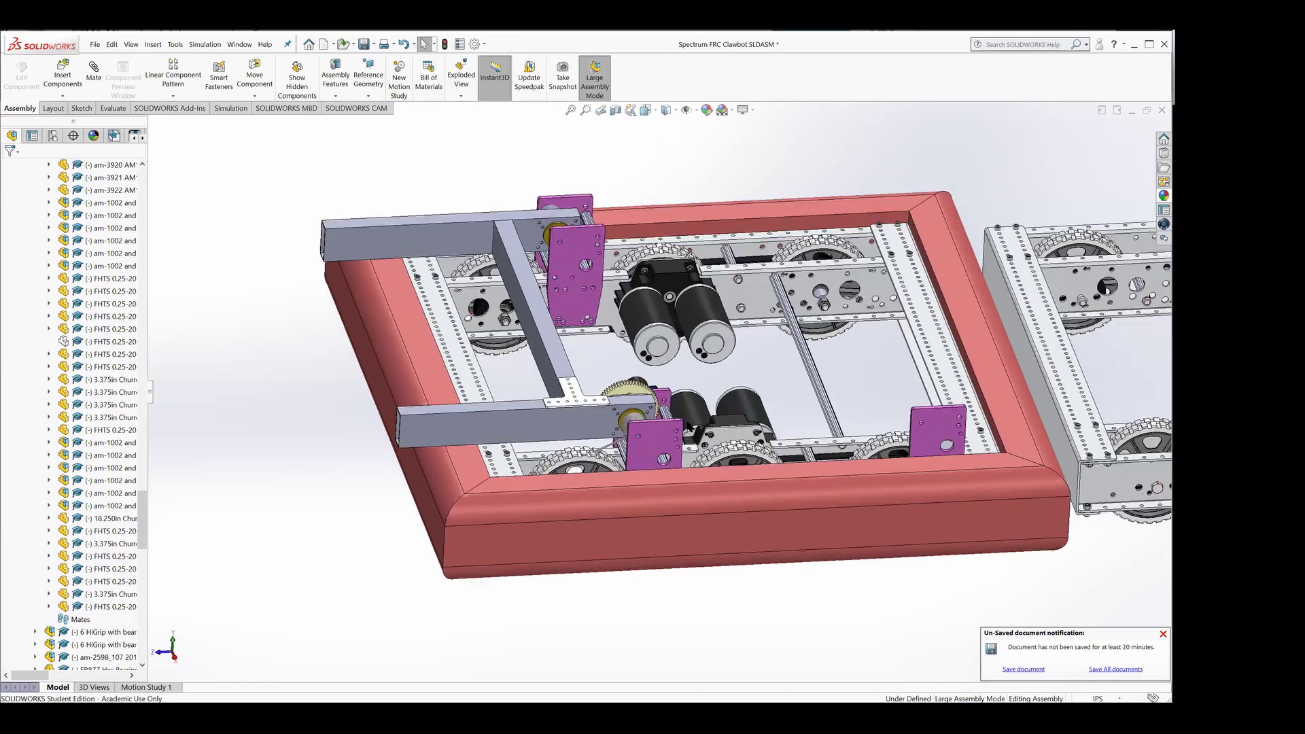
scroll(603, 462, down, 5)
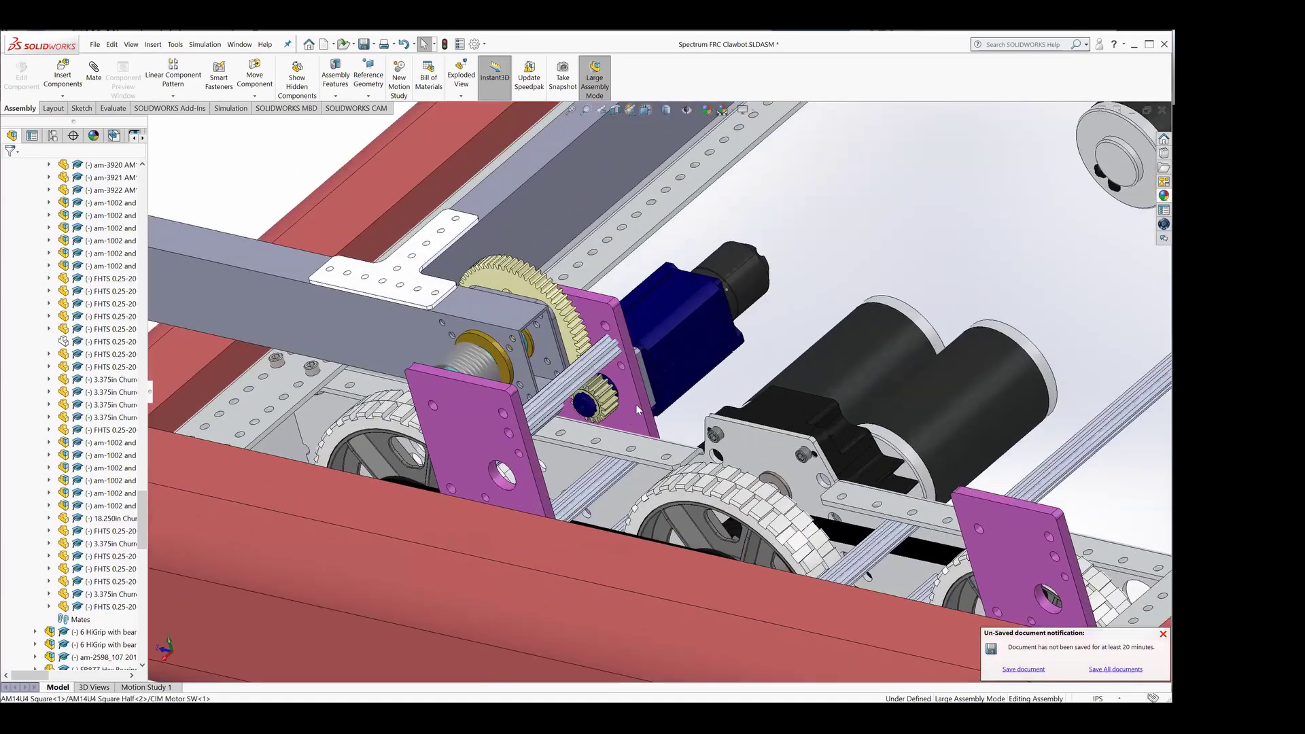
middle_drag(612, 442, 601, 507)
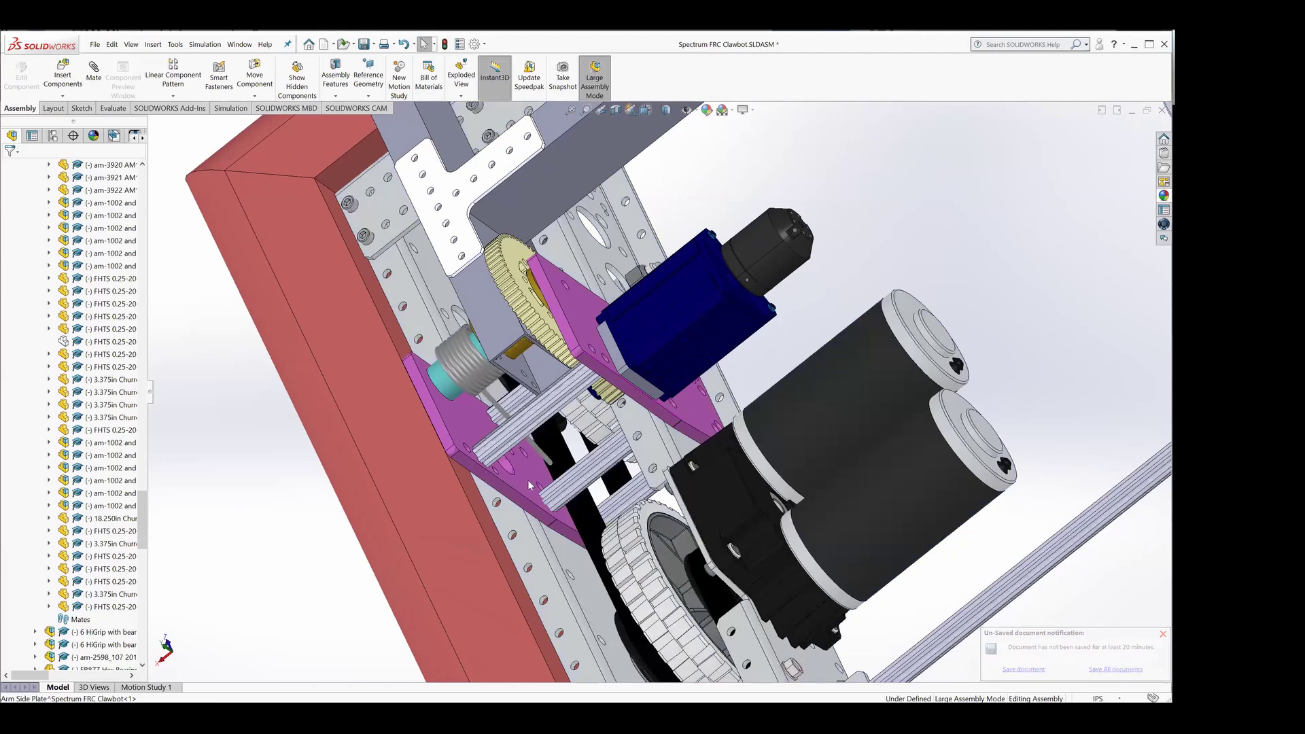
click(527, 483)
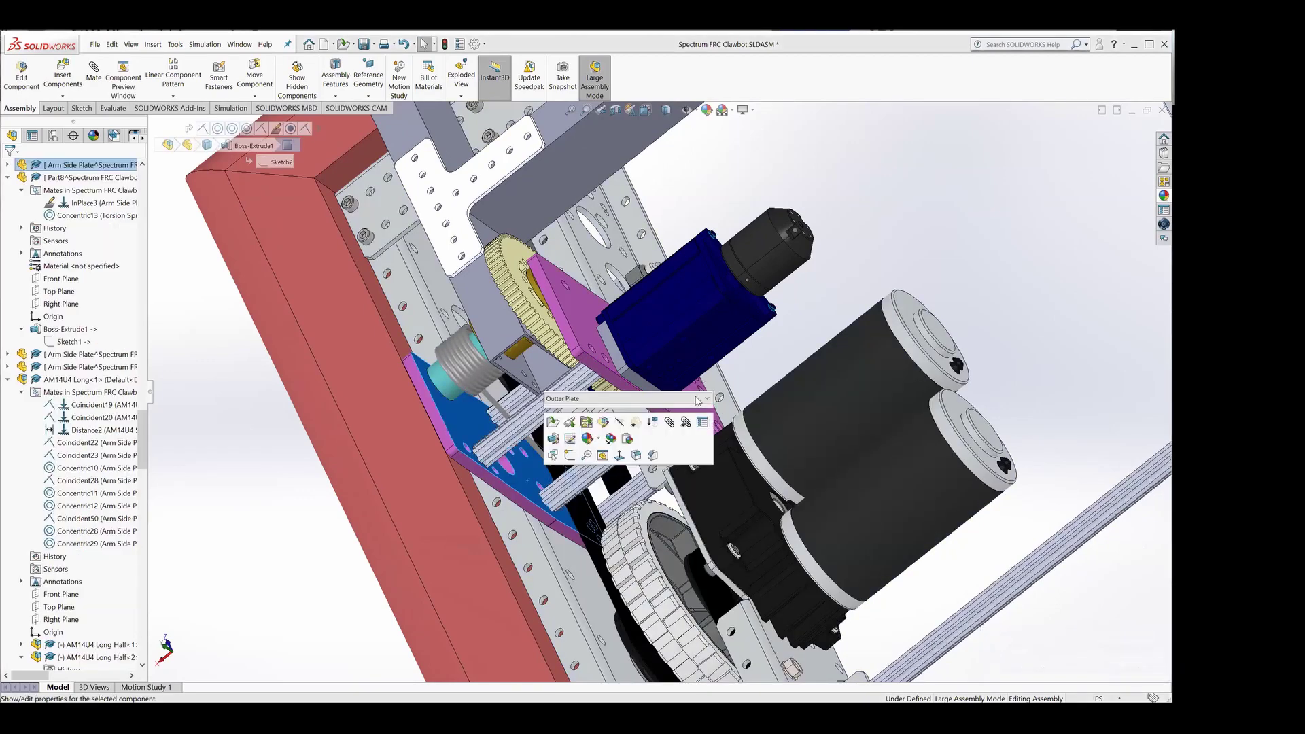
click(707, 399)
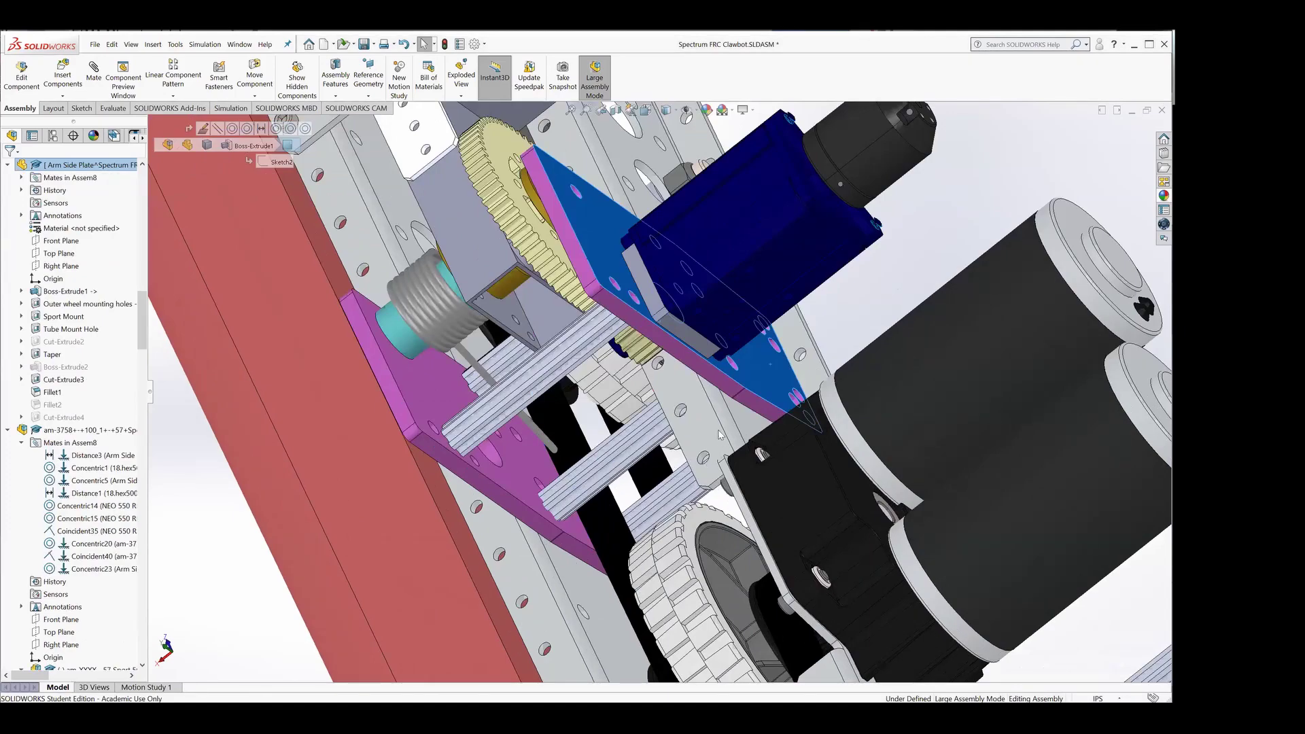
Step: Select the inner arm side plate and examine its mounting holes around the gearbox
middle_drag(719, 430, 649, 482)
scroll(831, 462, down, 3)
middle_drag(814, 400, 797, 394)
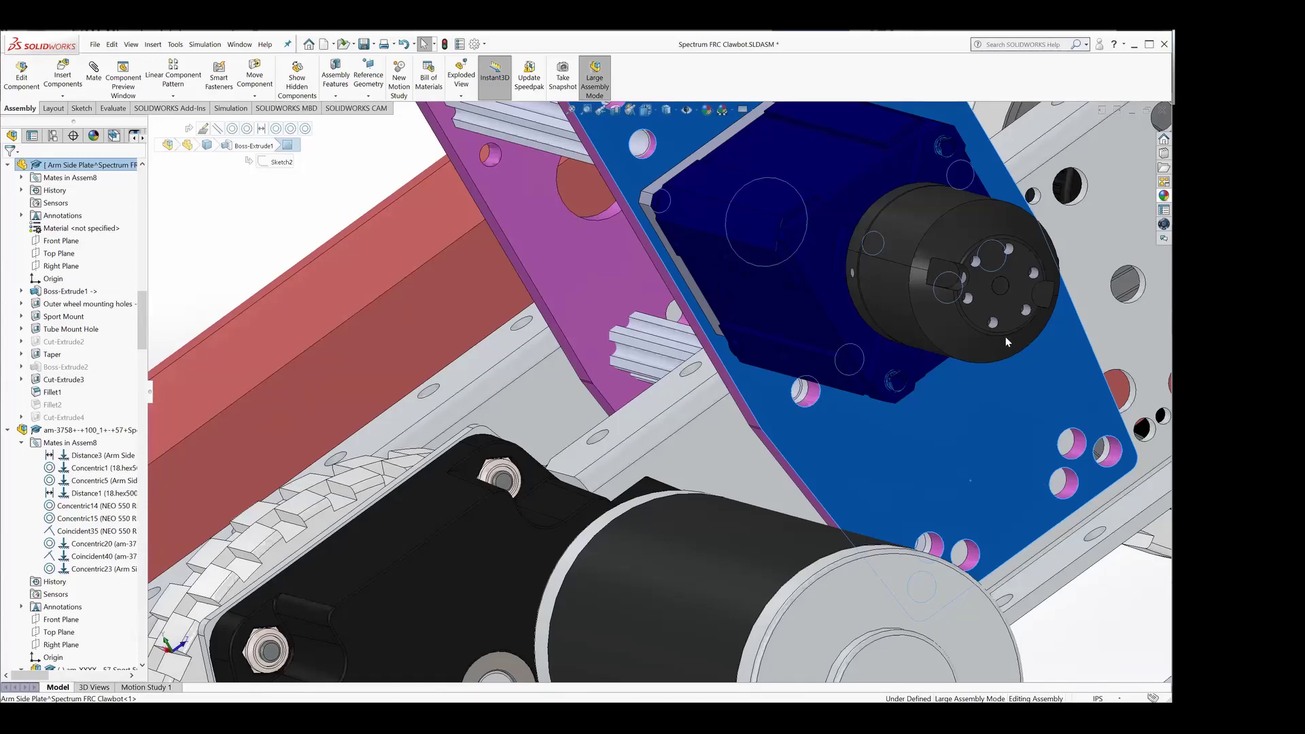
middle_drag(985, 408, 973, 356)
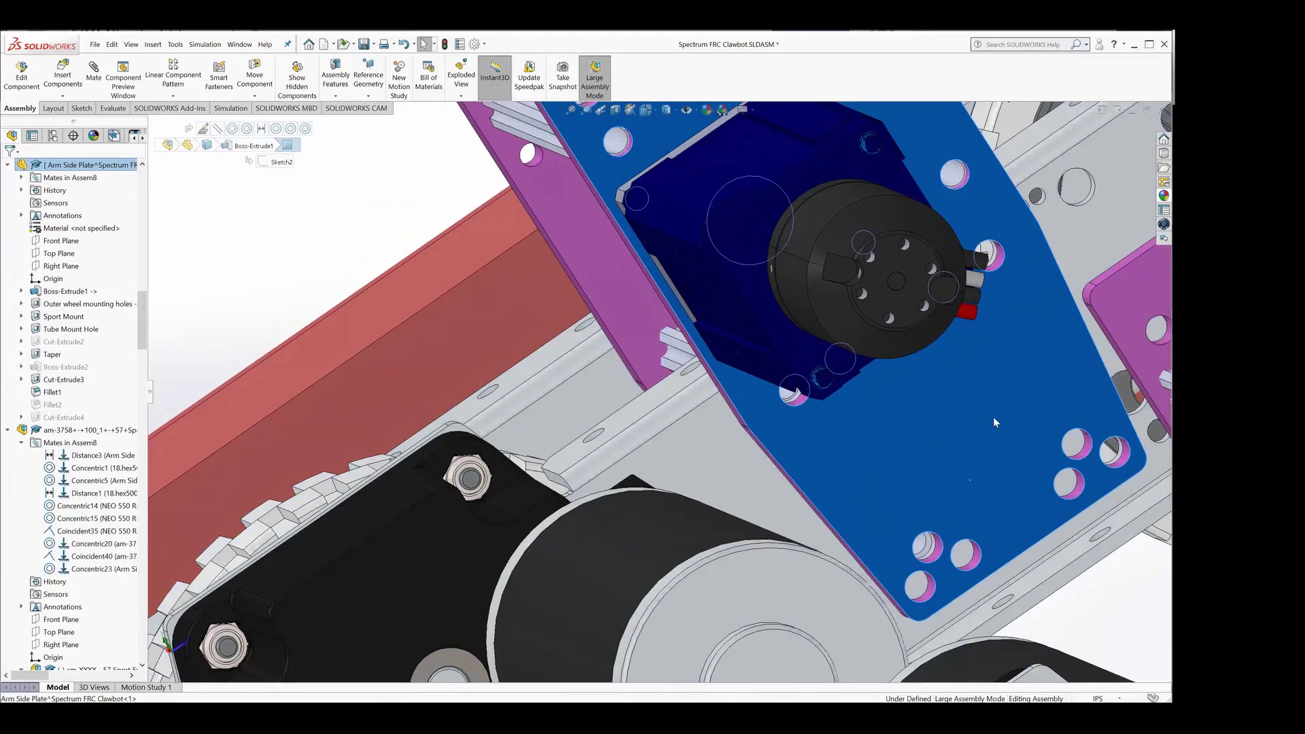
middle_drag(1002, 444, 968, 487)
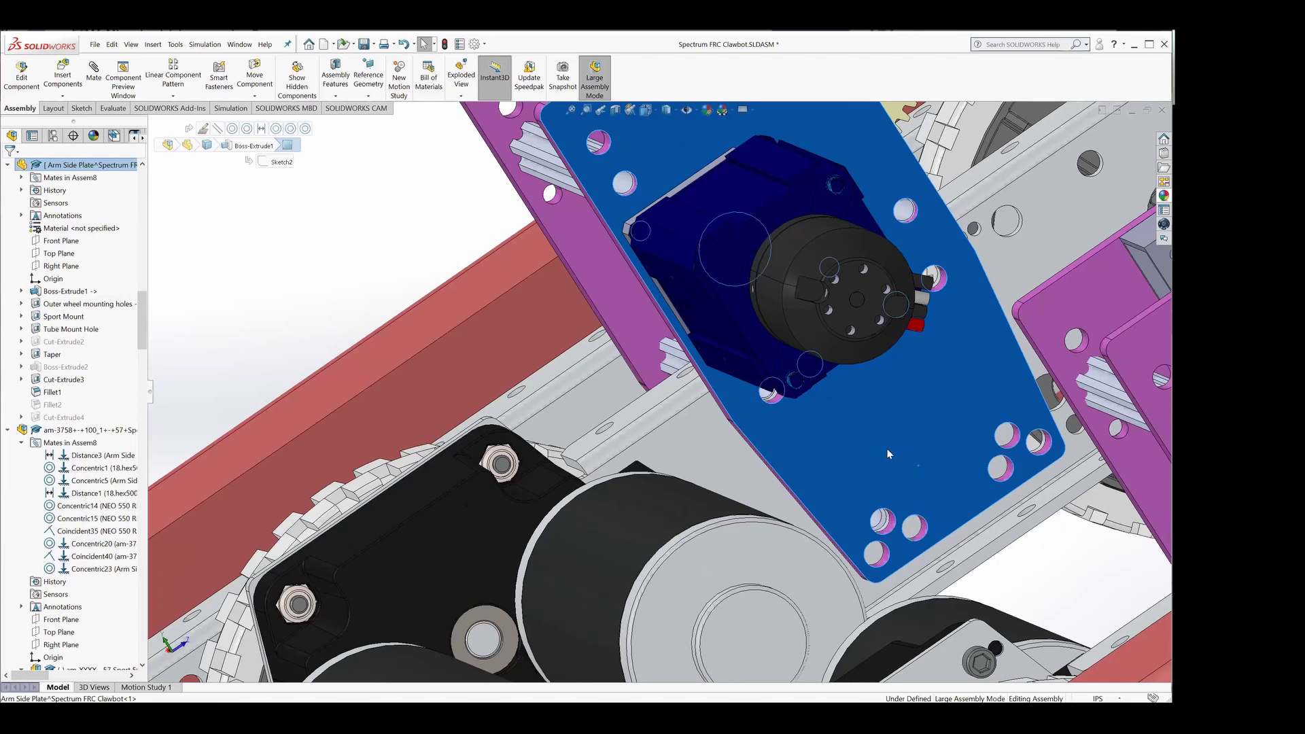
Step: Examine where the purple arm side plates sit on both chassis in the full assembly
scroll(823, 467, up, 10)
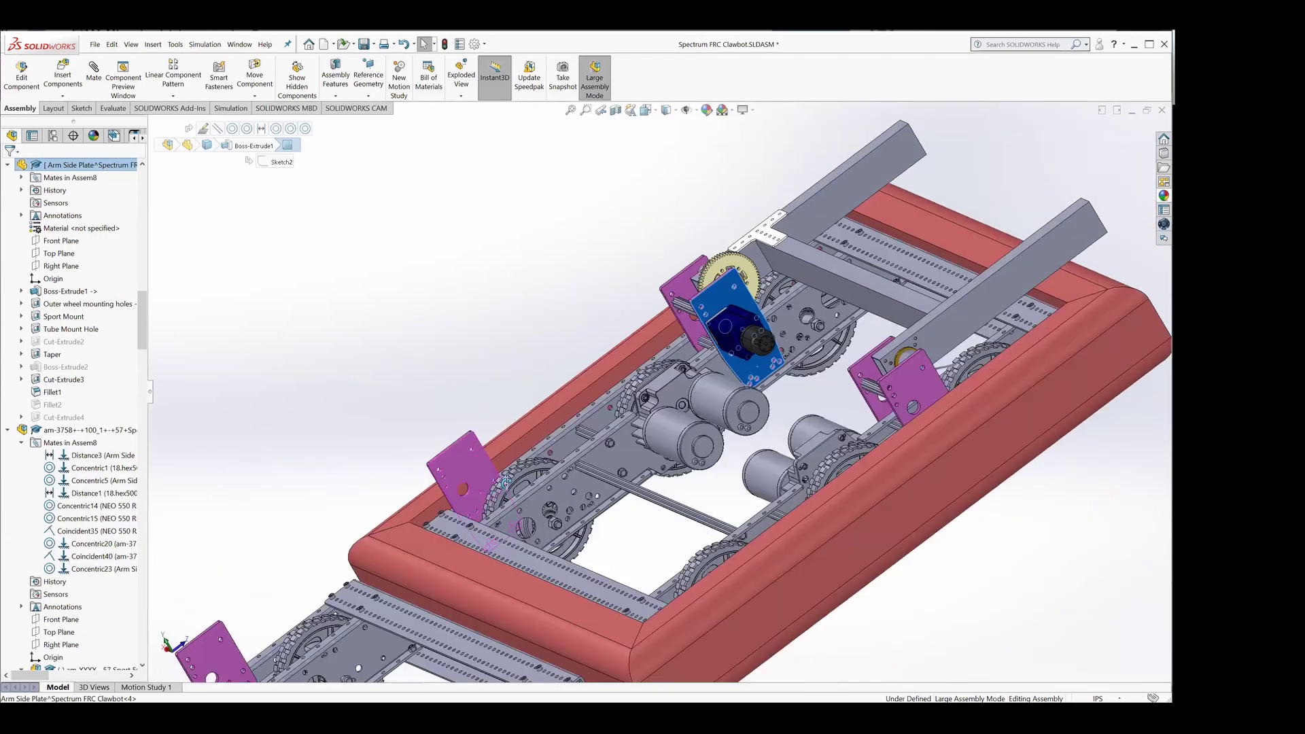
scroll(507, 482, up, 10)
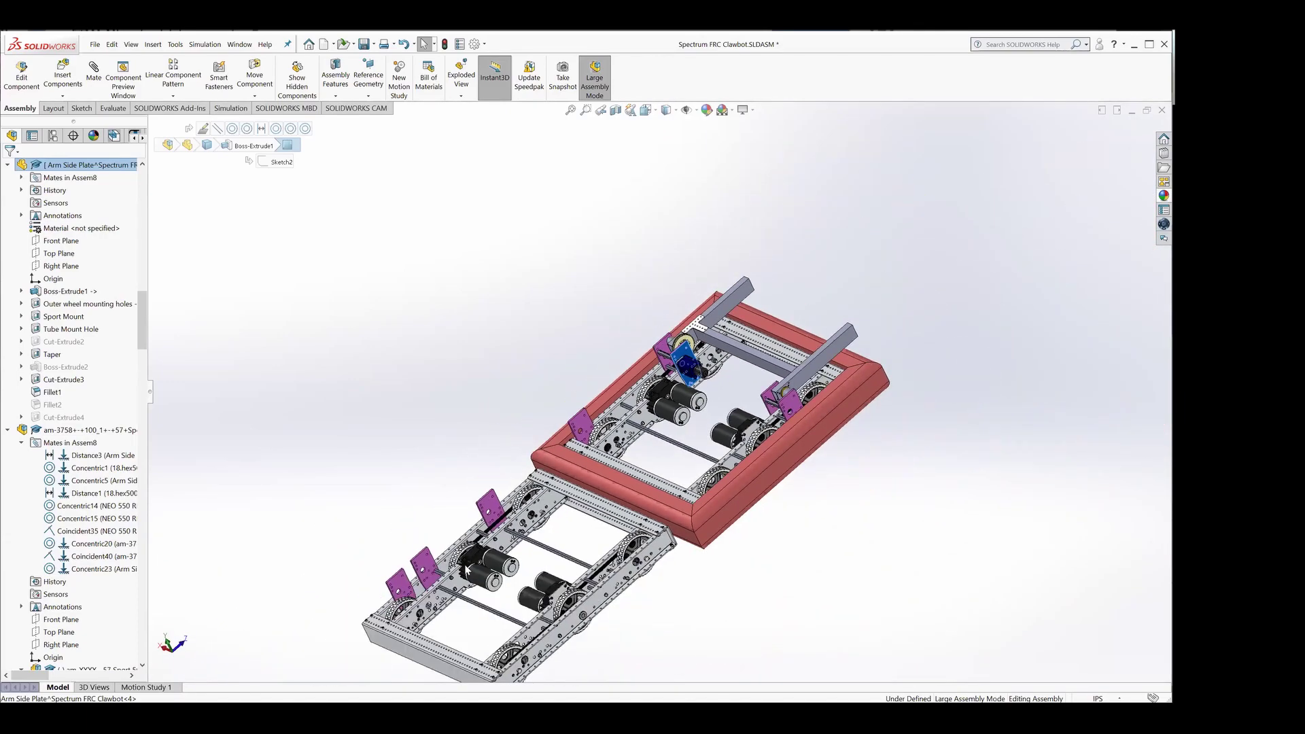
scroll(468, 570, down, 8)
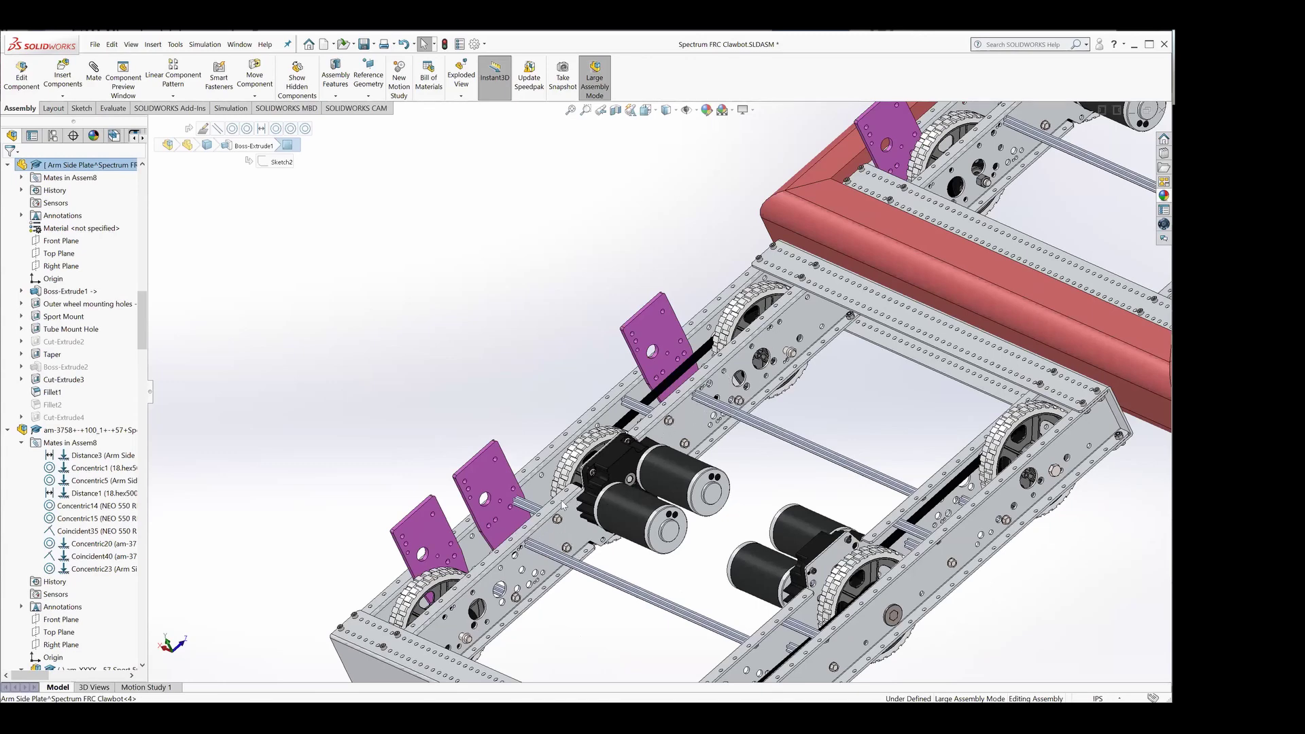
scroll(652, 442, up, 6)
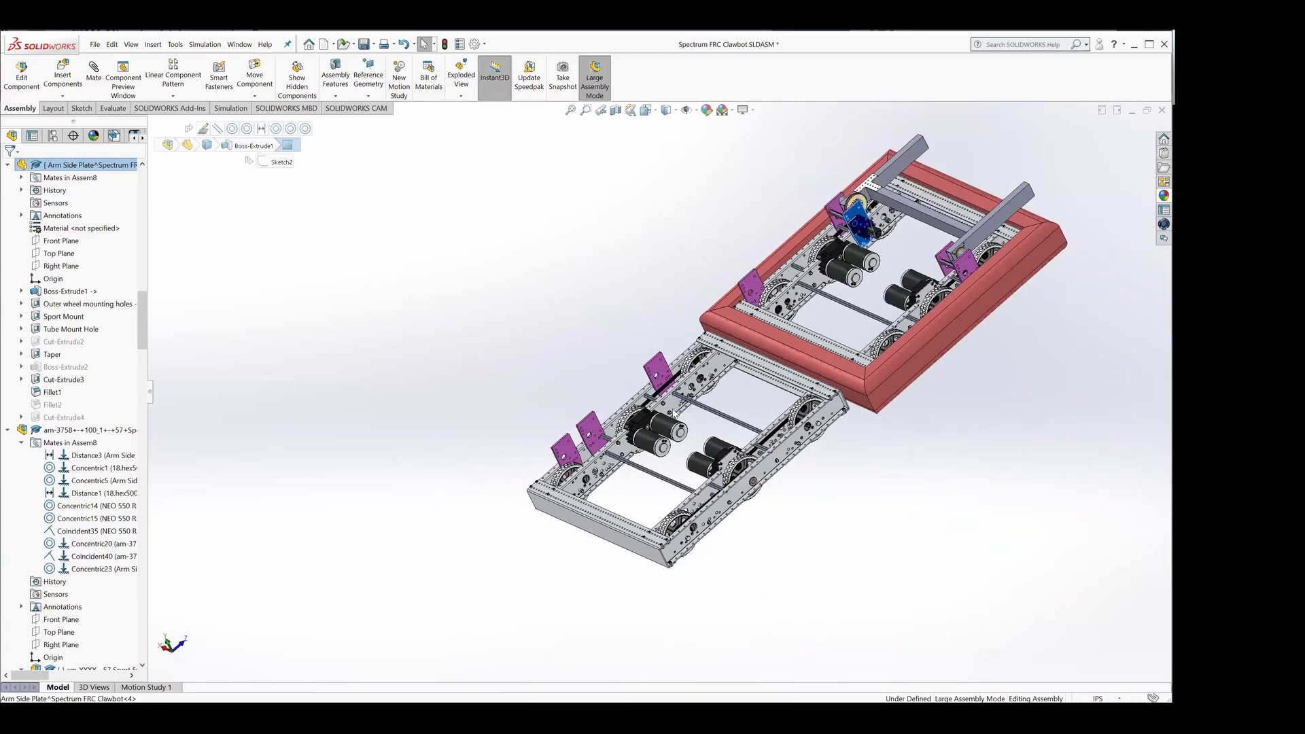
scroll(832, 226, down, 5)
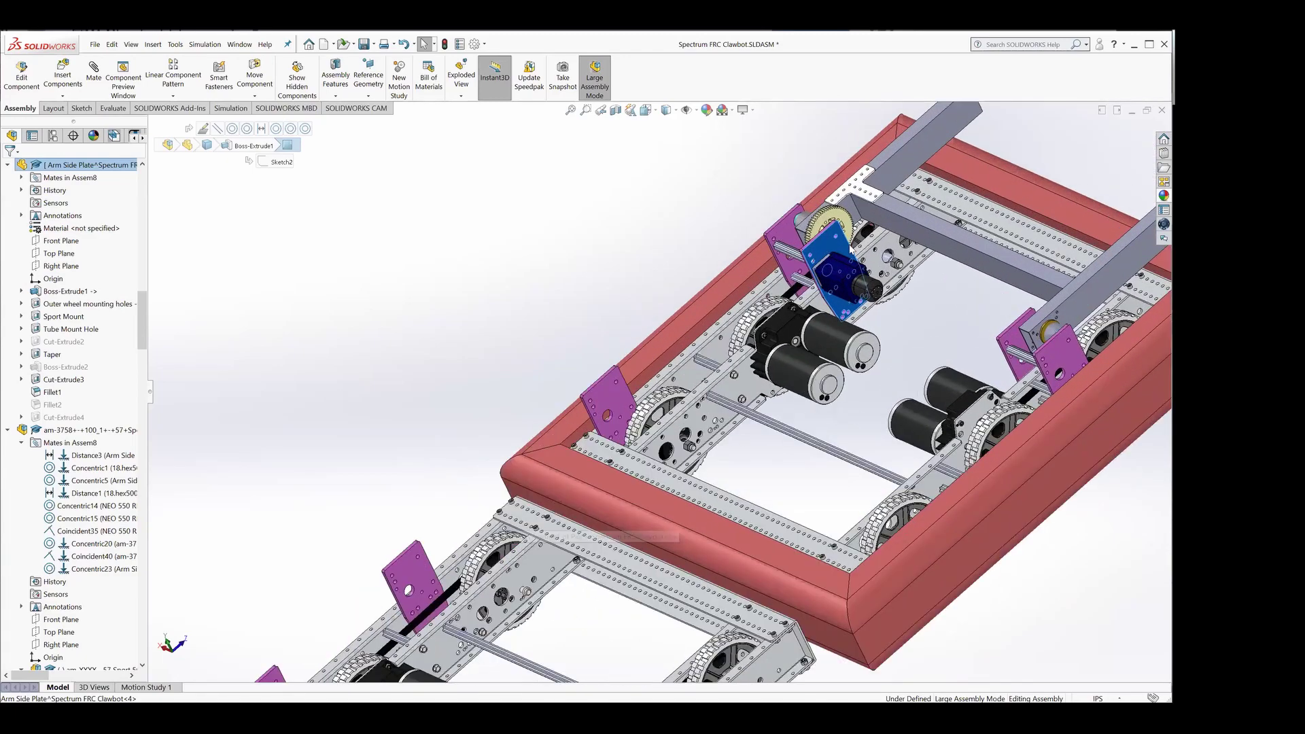
scroll(836, 255, up, 5)
Step: Clear the plate selection and examine how the gearbox, gears and churro spacers fit between the arm side plates
middle_drag(836, 255, 664, 513)
scroll(727, 295, down, 5)
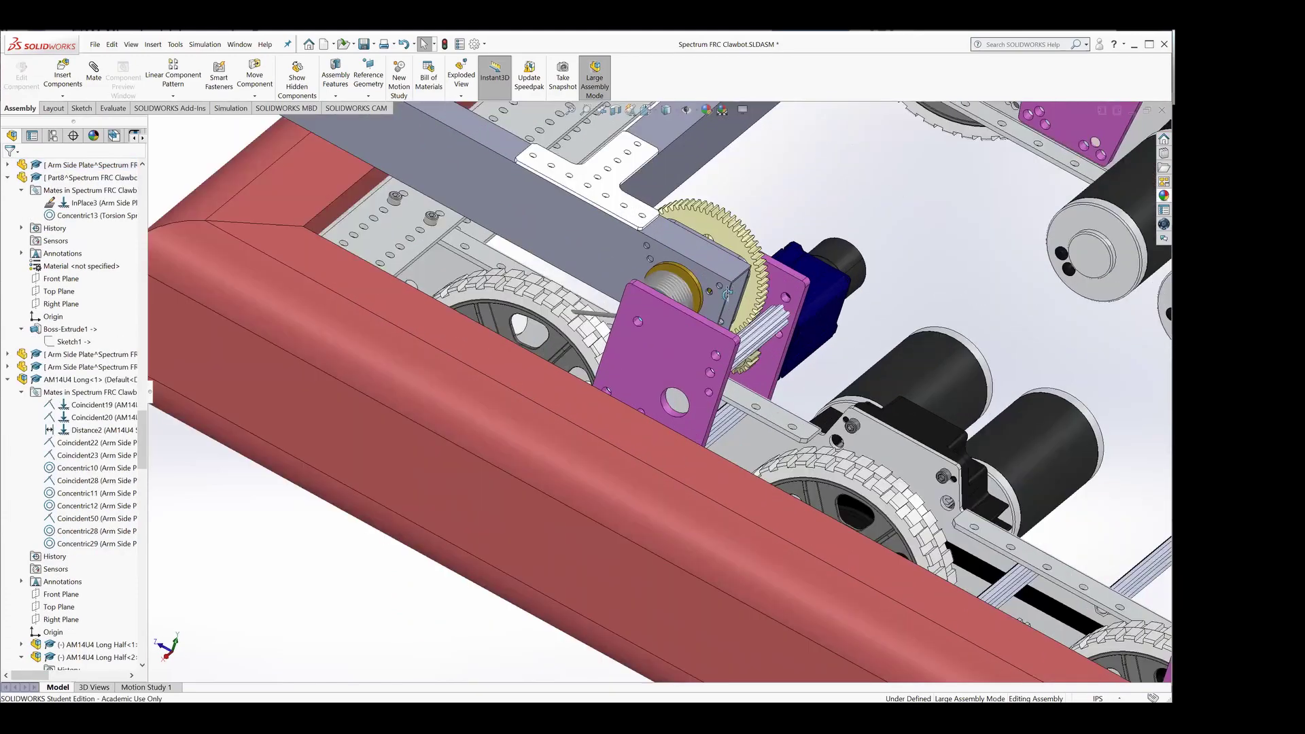
middle_drag(728, 295, 661, 455)
scroll(713, 308, down, 3)
scroll(624, 416, up, 2)
scroll(624, 416, down, 2)
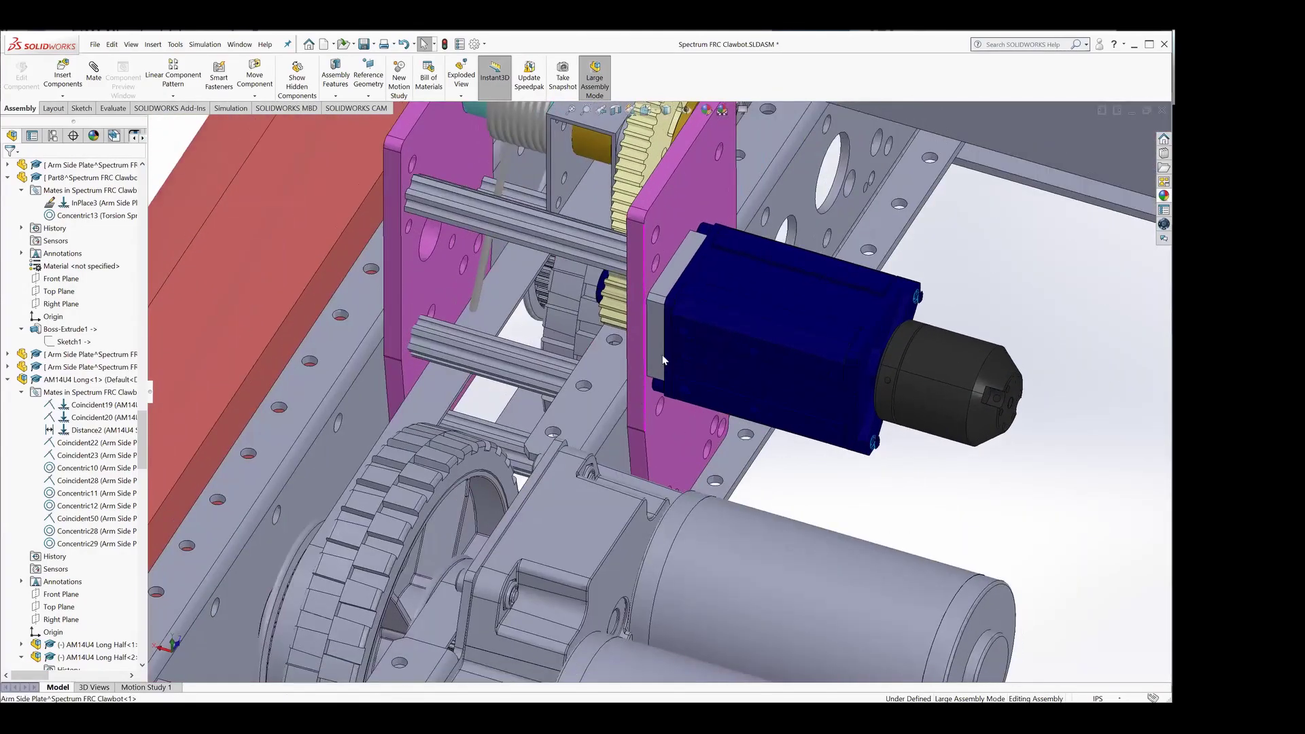
scroll(684, 333, up, 3)
scroll(684, 333, down, 3)
middle_drag(684, 333, 709, 320)
scroll(724, 323, down, 3)
scroll(724, 322, up, 6)
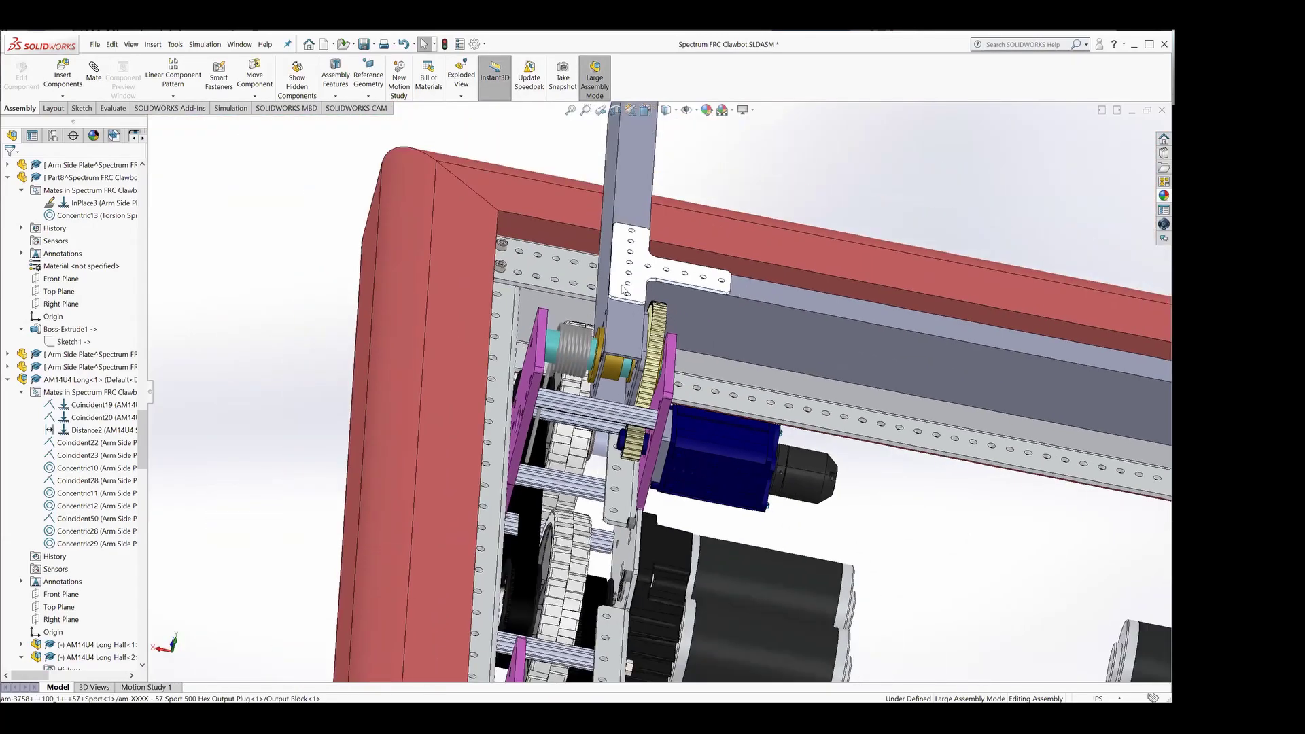
Step: Examine the T gusset, the torsion spring on the arm pivot and the motor on the gearbox
mouse_move(622, 289)
middle_down()
mouse_move(757, 291)
mouse_move(626, 271)
mouse_move(613, 283)
middle_up()
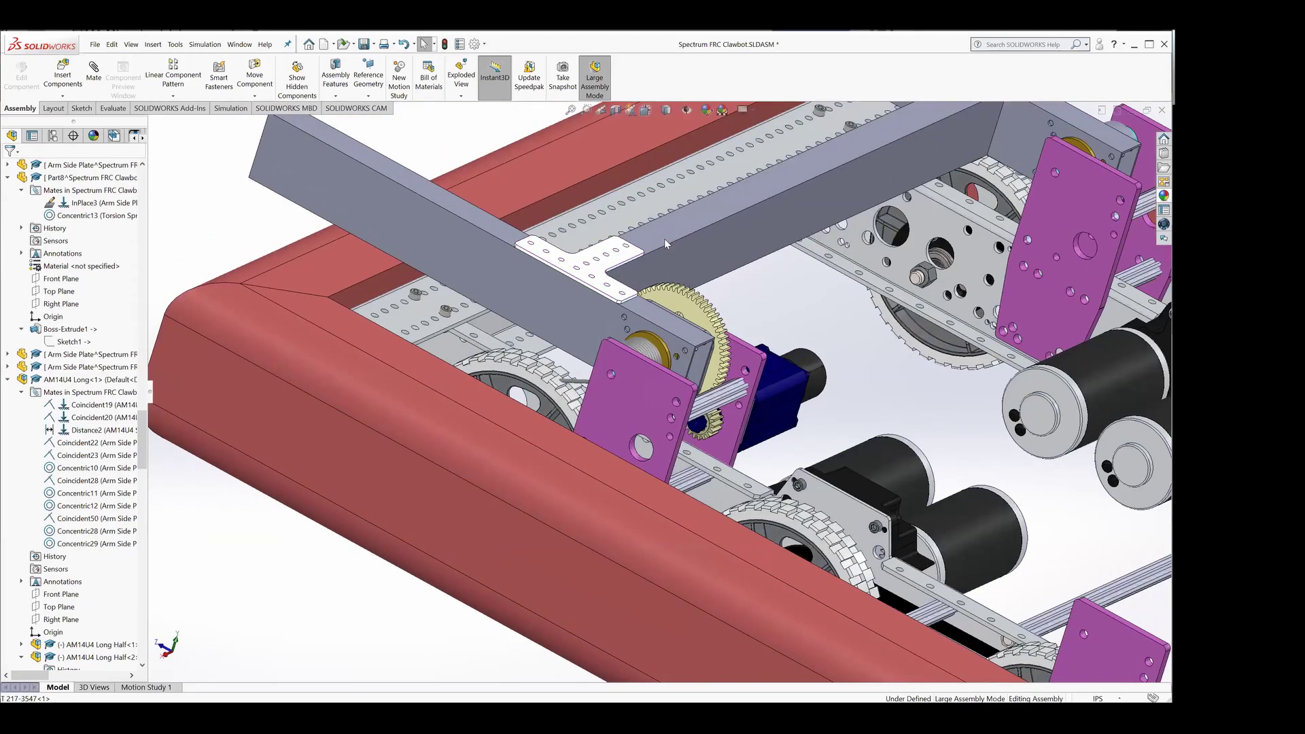
middle_drag(740, 363, 685, 391)
scroll(685, 393, down, 5)
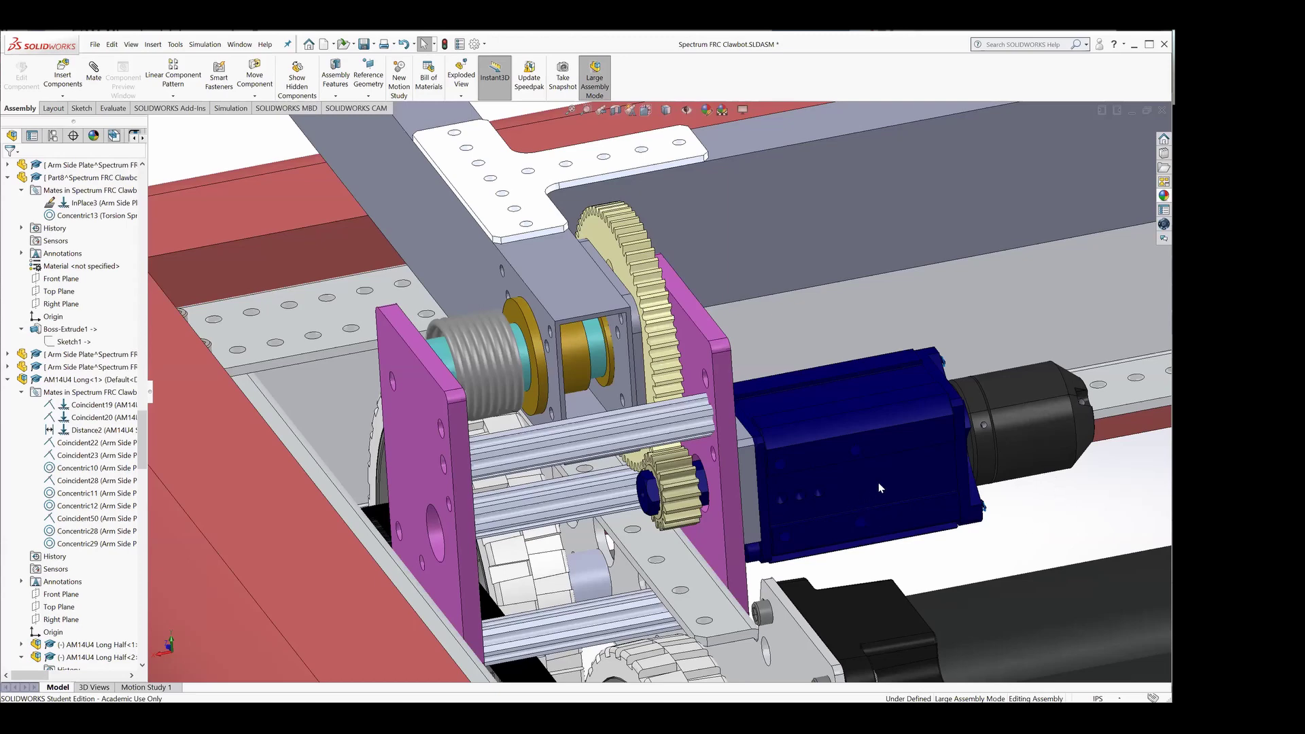
middle_drag(878, 488, 993, 423)
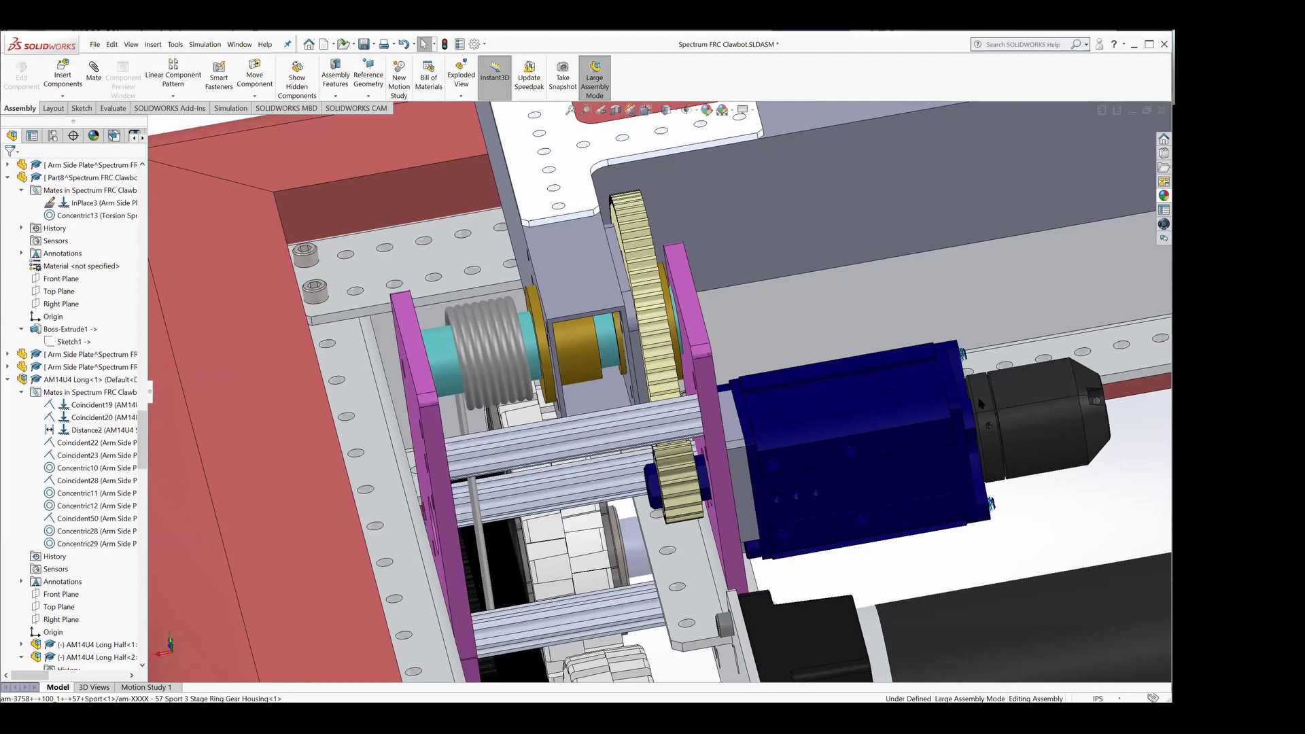
middle_drag(1017, 435, 1075, 401)
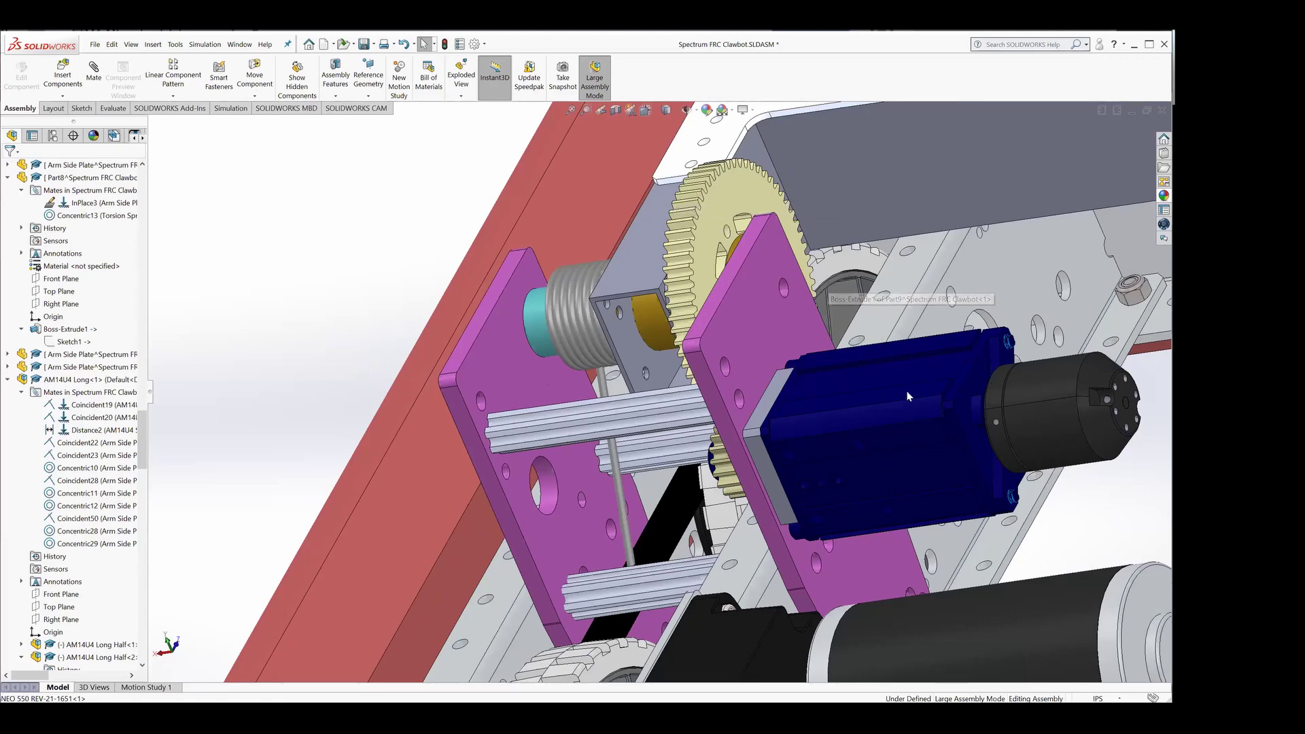
middle_drag(909, 397, 986, 391)
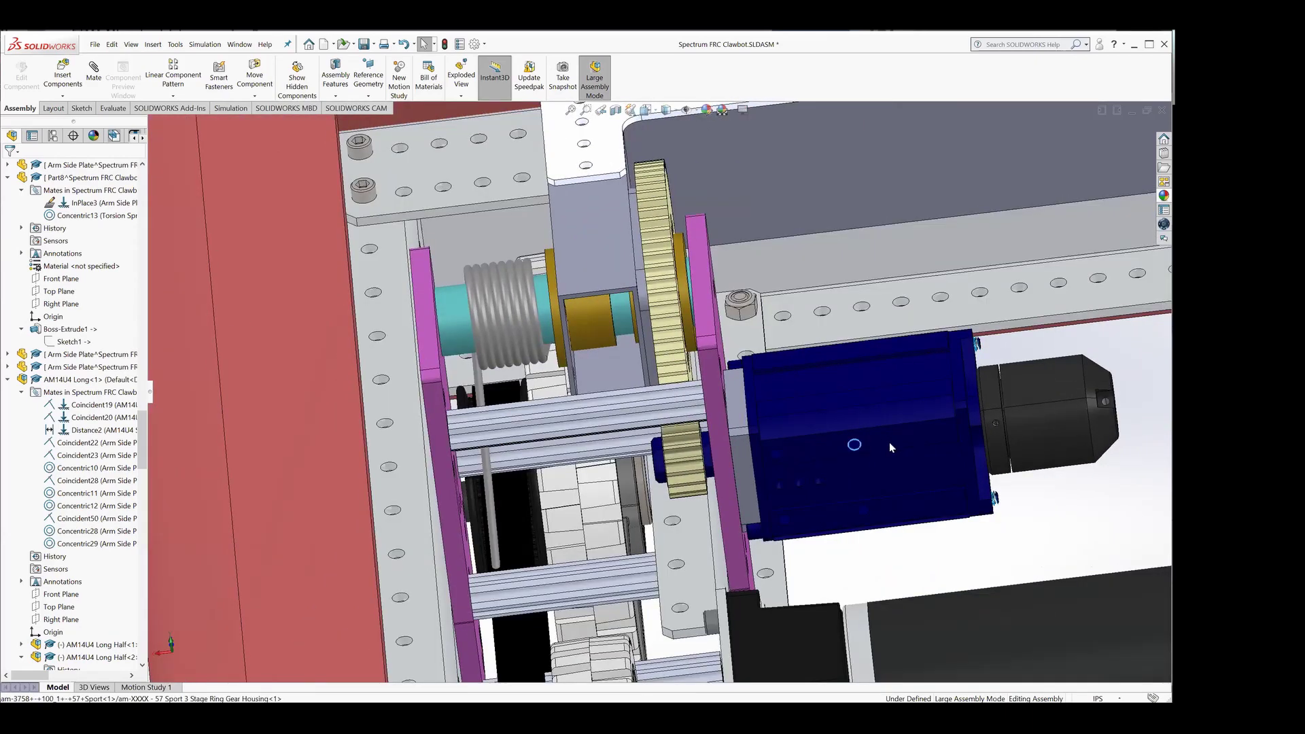
Step: Select the gearbox's ring gear housing and the hex-bore pinion to examine the arm drive's first parts
click(889, 442)
scroll(892, 442, down, 3)
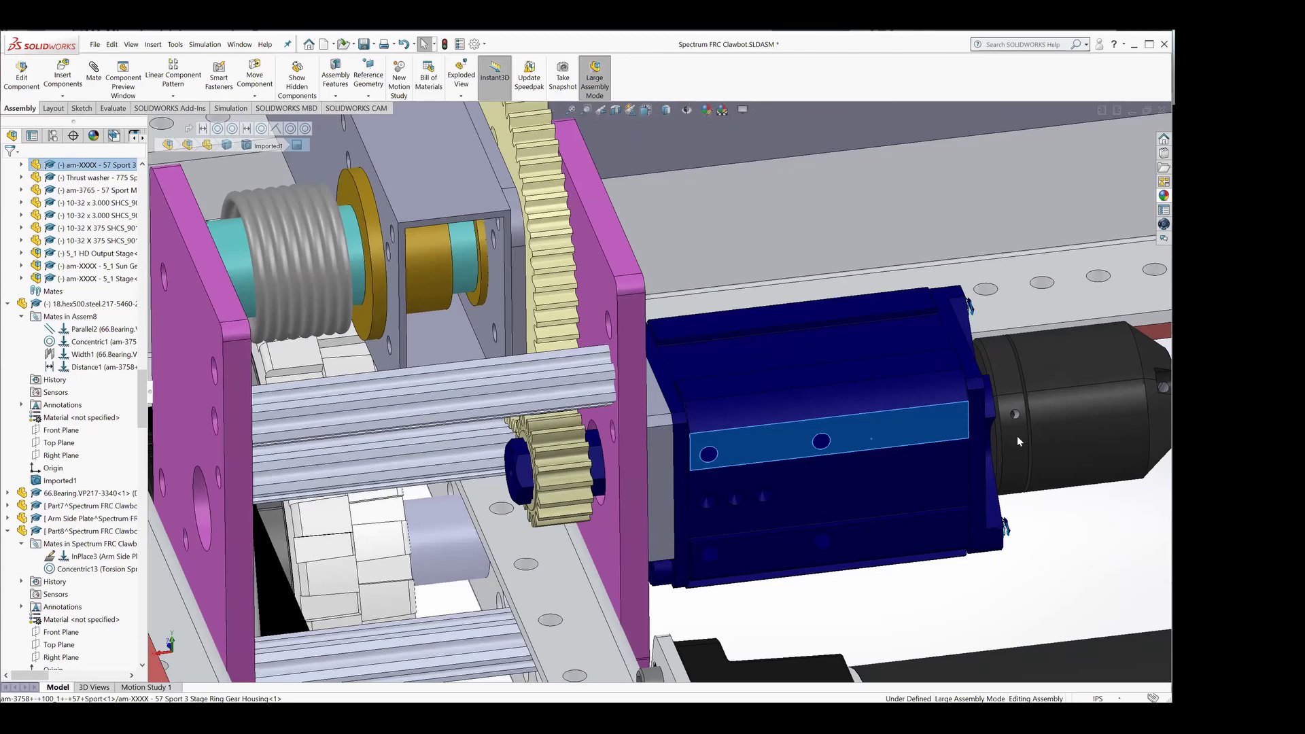
scroll(621, 426, up, 2)
scroll(595, 319, down, 1)
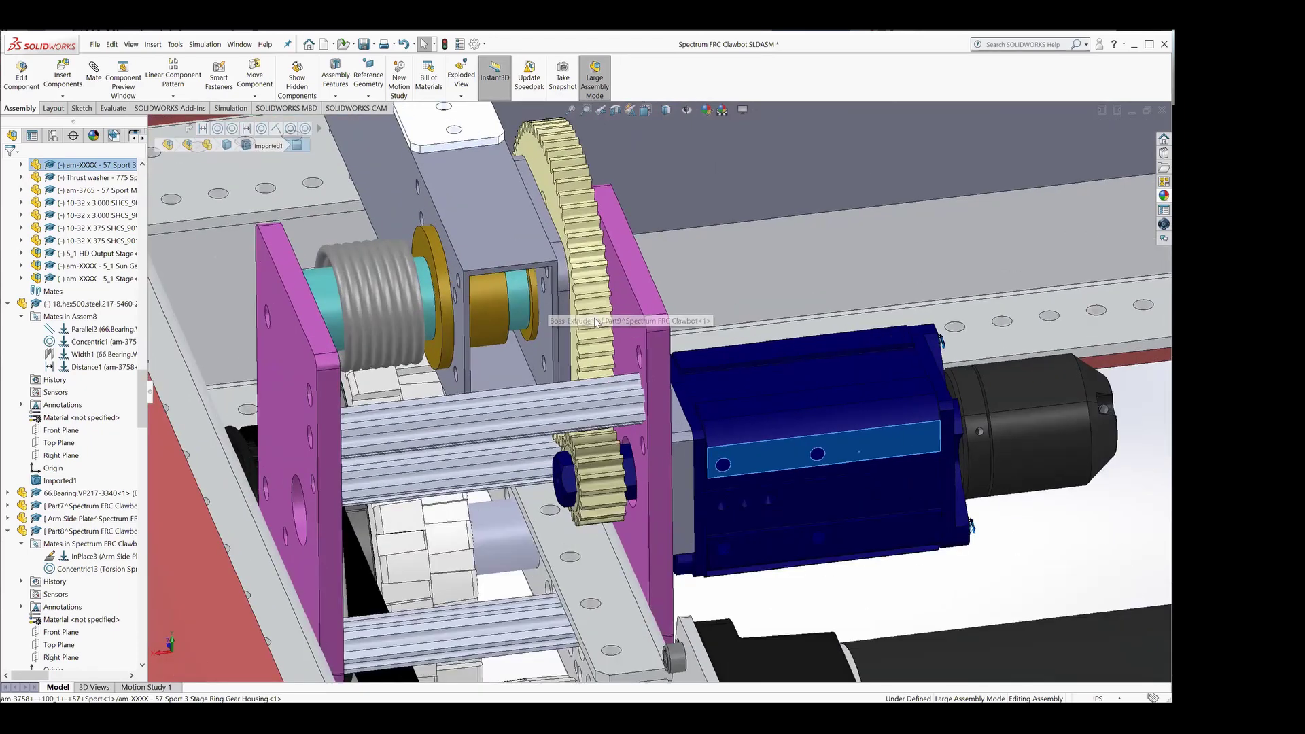
scroll(571, 449, down, 5)
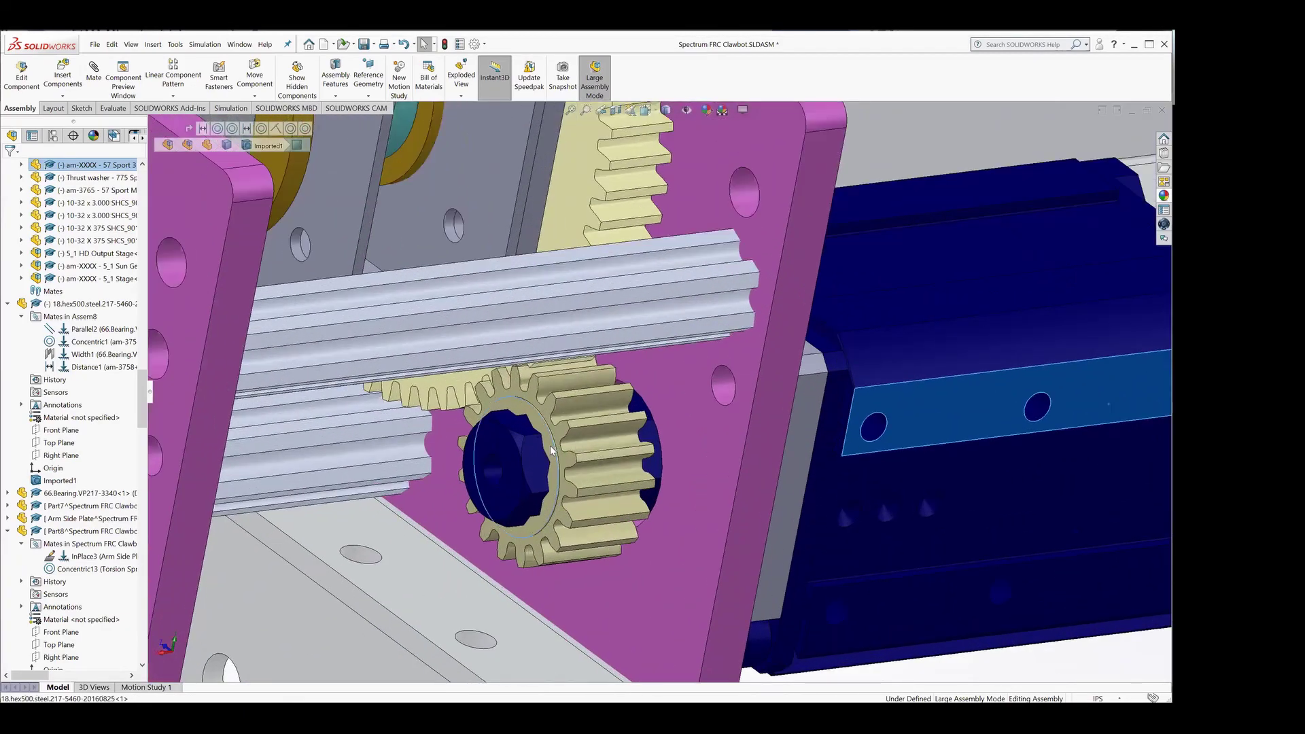
click(552, 450)
click(552, 447)
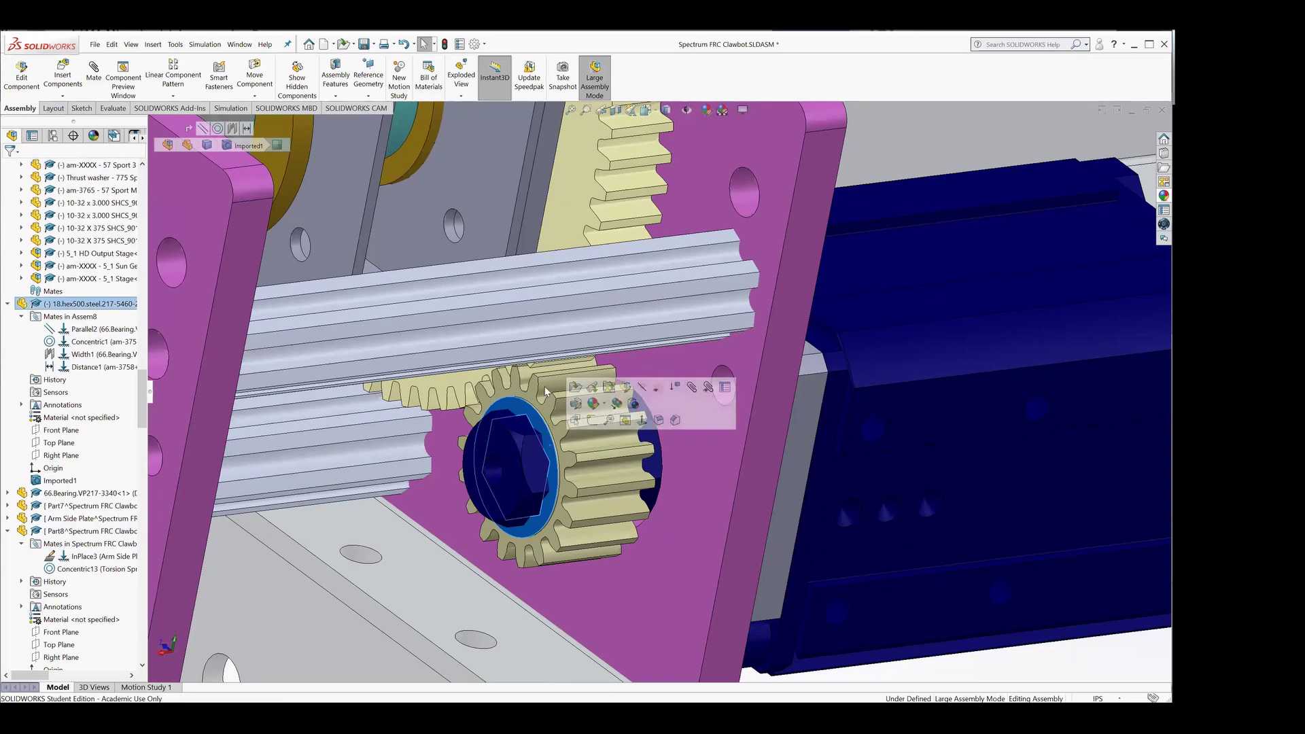
Step: Select the large arm gear and examine its mesh with the pinion and its attachment to the arm tube
scroll(589, 279, up, 4)
scroll(589, 289, down, 1)
scroll(644, 319, down, 3)
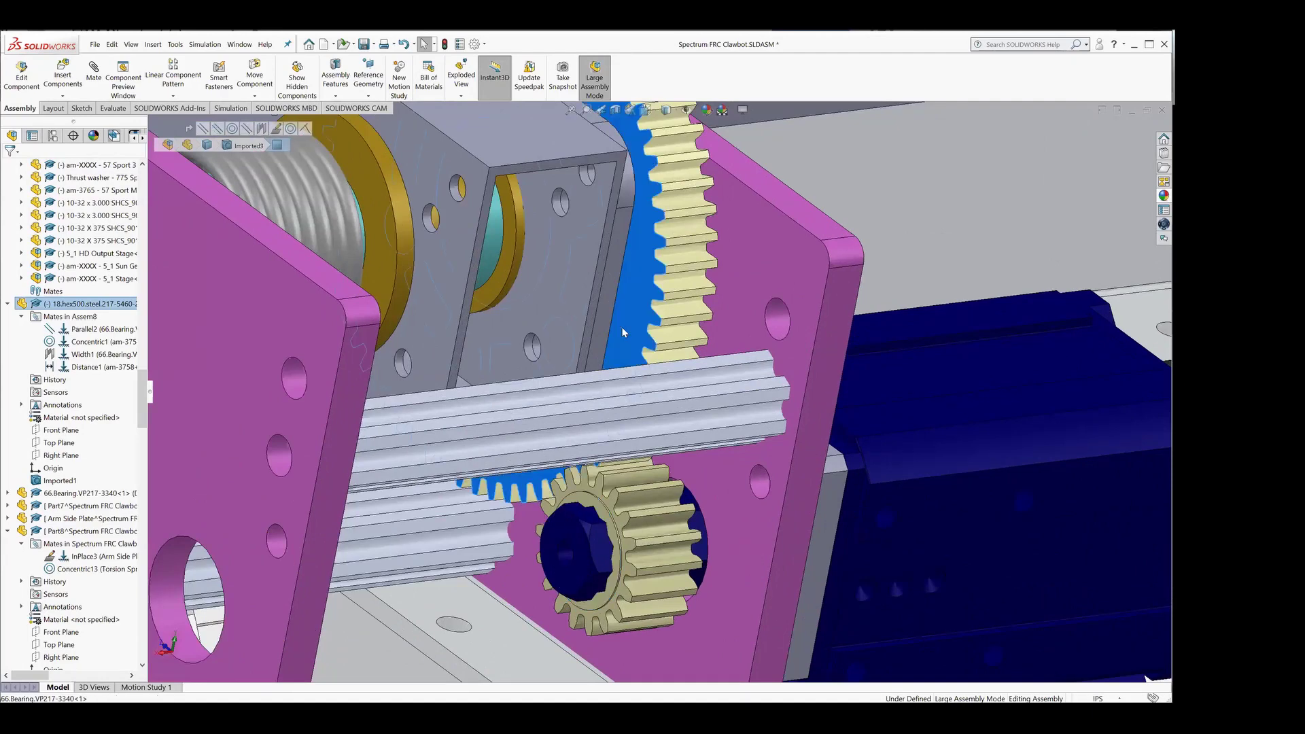
scroll(623, 332, up, 2)
scroll(639, 361, down, 2)
mouse_move(639, 370)
middle_down()
mouse_move(622, 306)
mouse_move(626, 369)
middle_up()
scroll(660, 312, up, 2)
scroll(663, 327, down, 1)
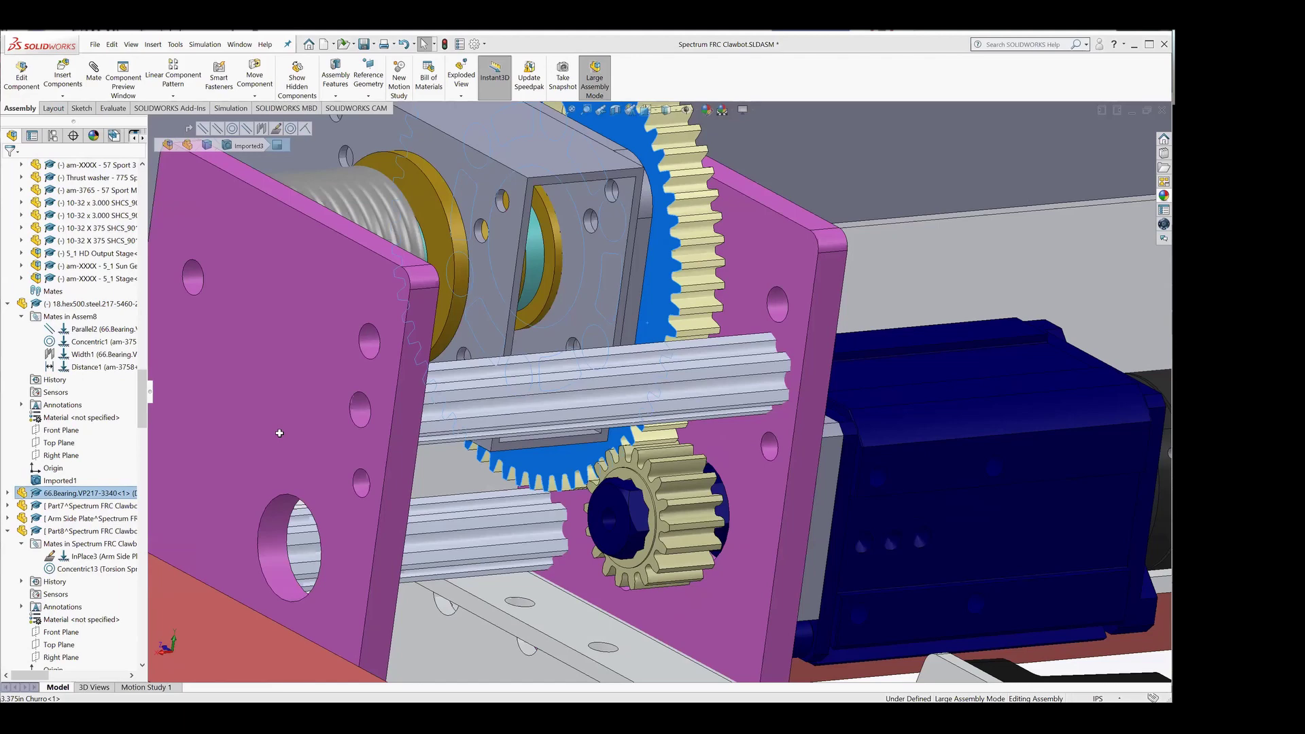
scroll(659, 268, up, 5)
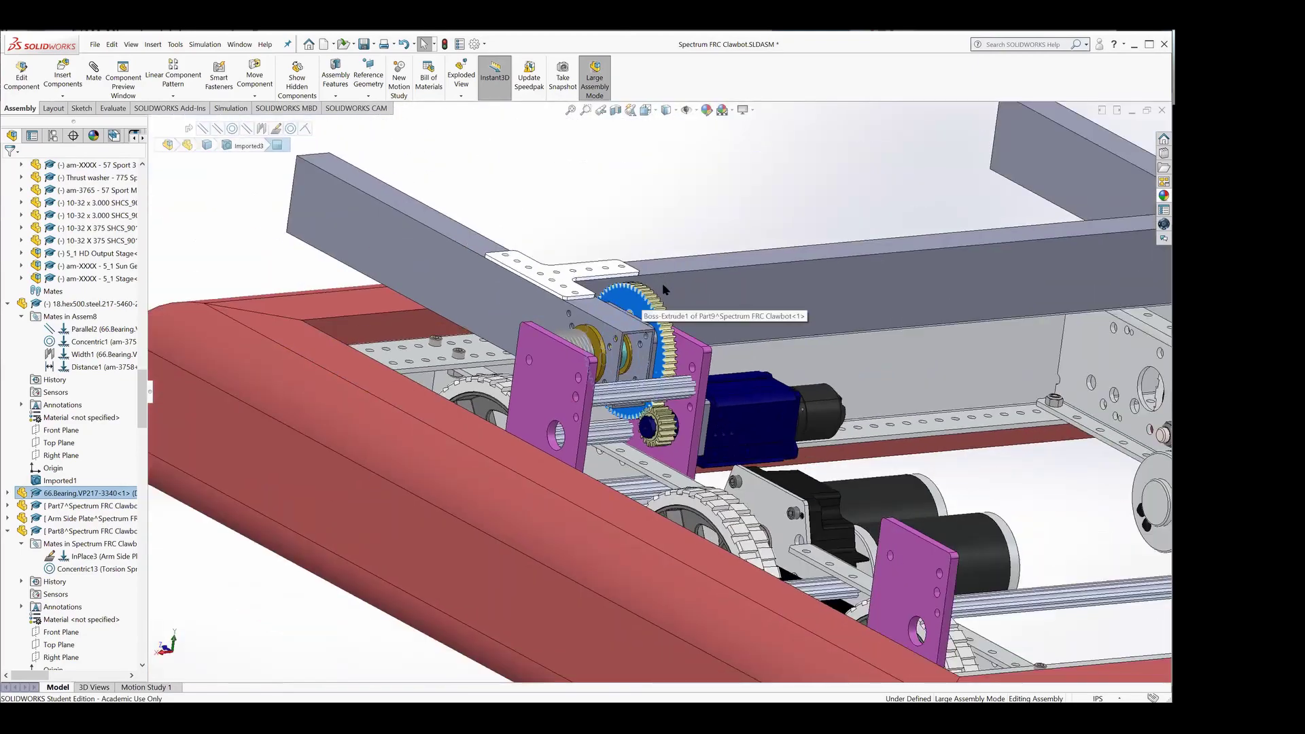
scroll(681, 309, down, 8)
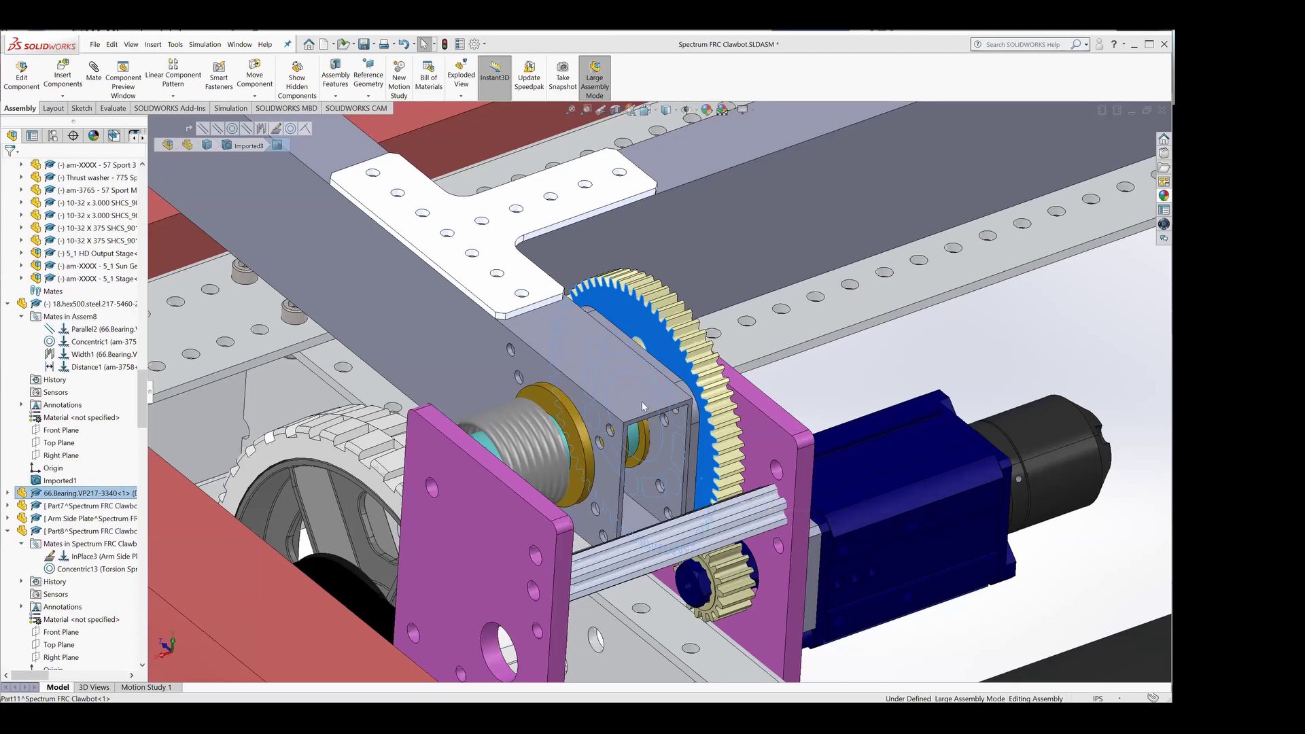
Step: Clear the gear selection and examine the arm tubes and crossbar joined by the T gusset
click(838, 389)
scroll(806, 447, up, 4)
middle_drag(706, 450, 471, 418)
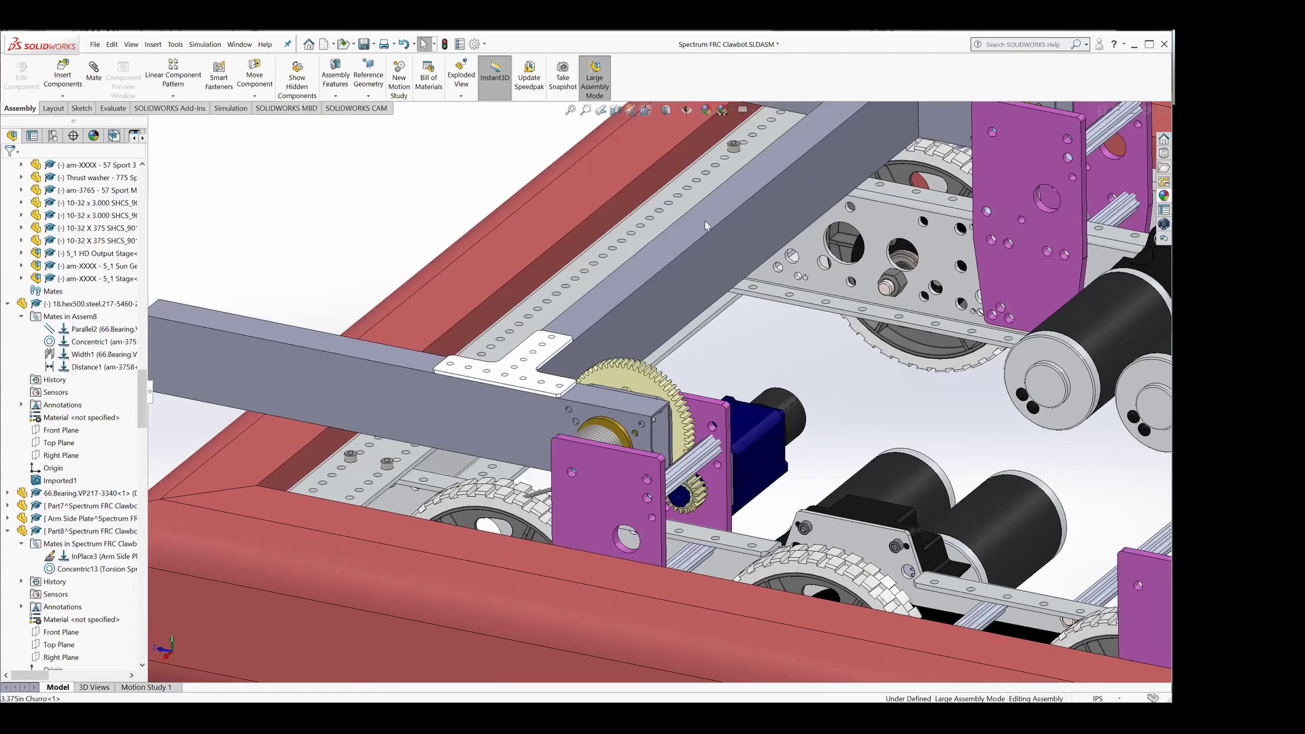
scroll(530, 403, up, 1)
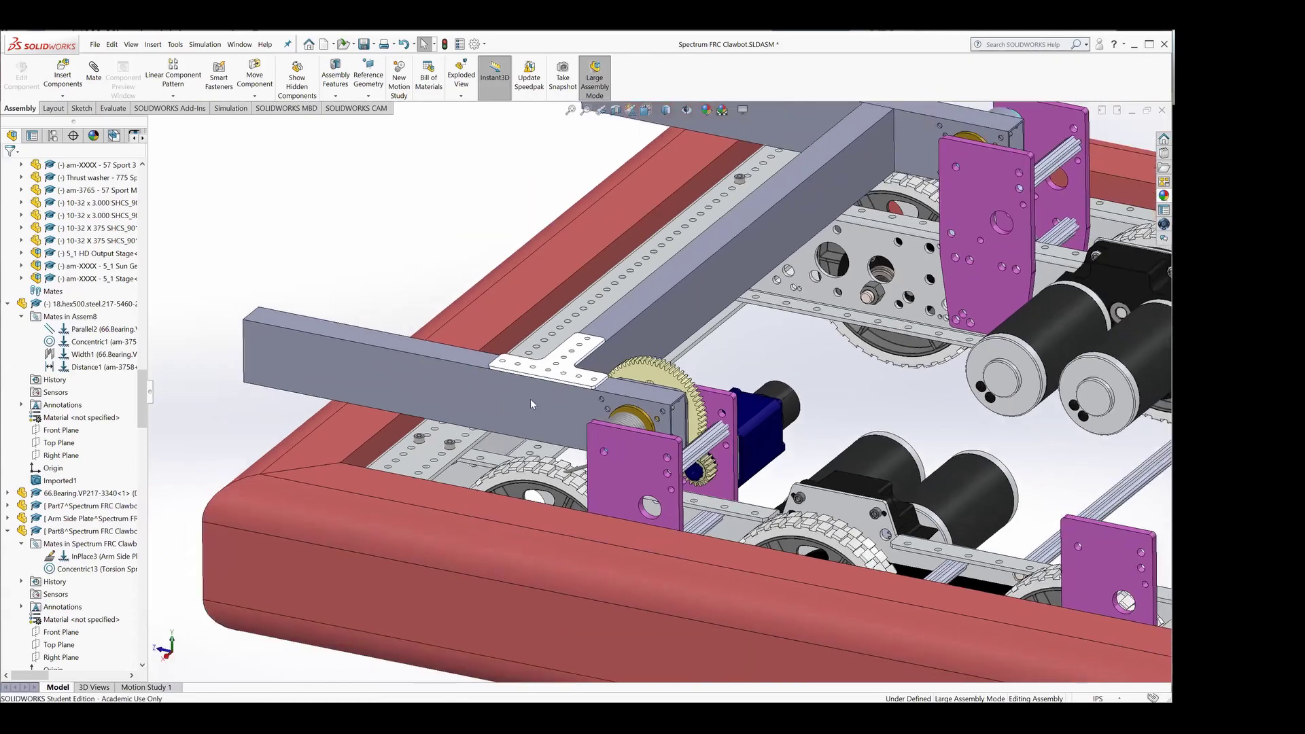
scroll(531, 399, down, 1)
mouse_move(559, 344)
middle_down()
mouse_move(584, 373)
mouse_move(572, 355)
middle_up()
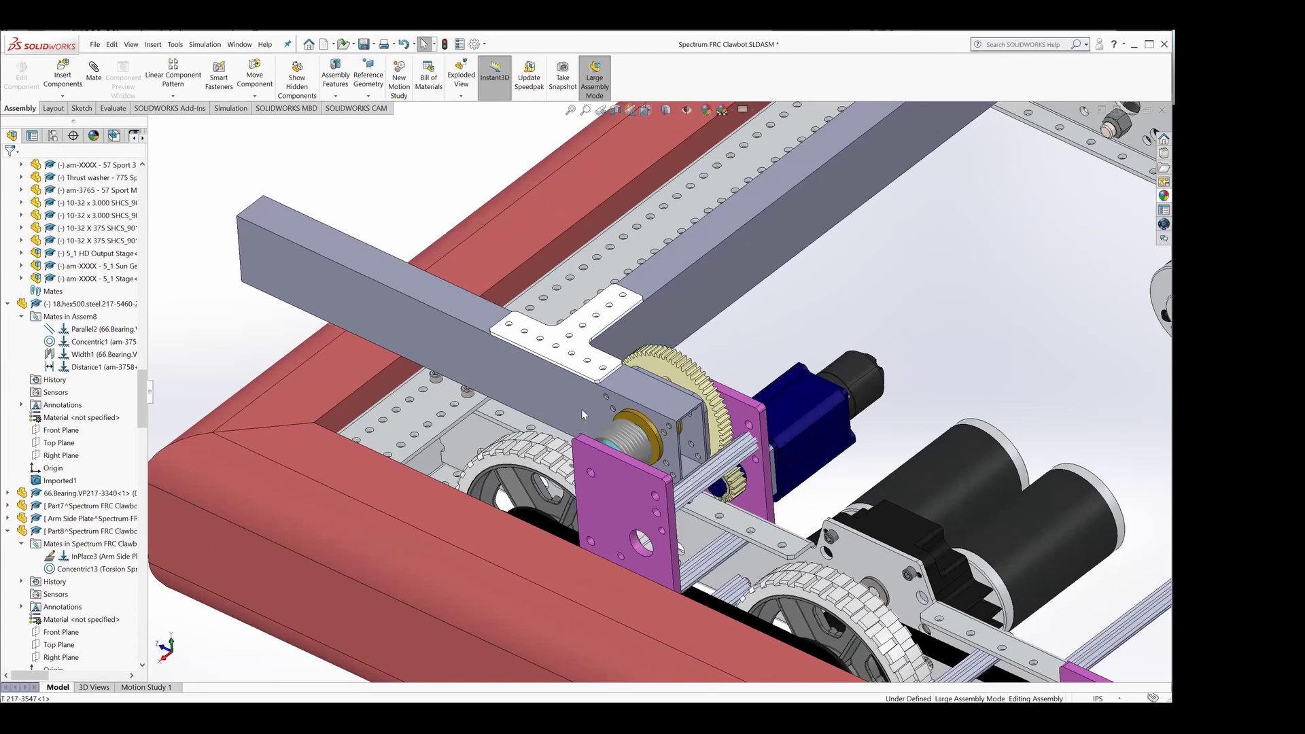
scroll(589, 405, up, 2)
scroll(619, 394, down, 4)
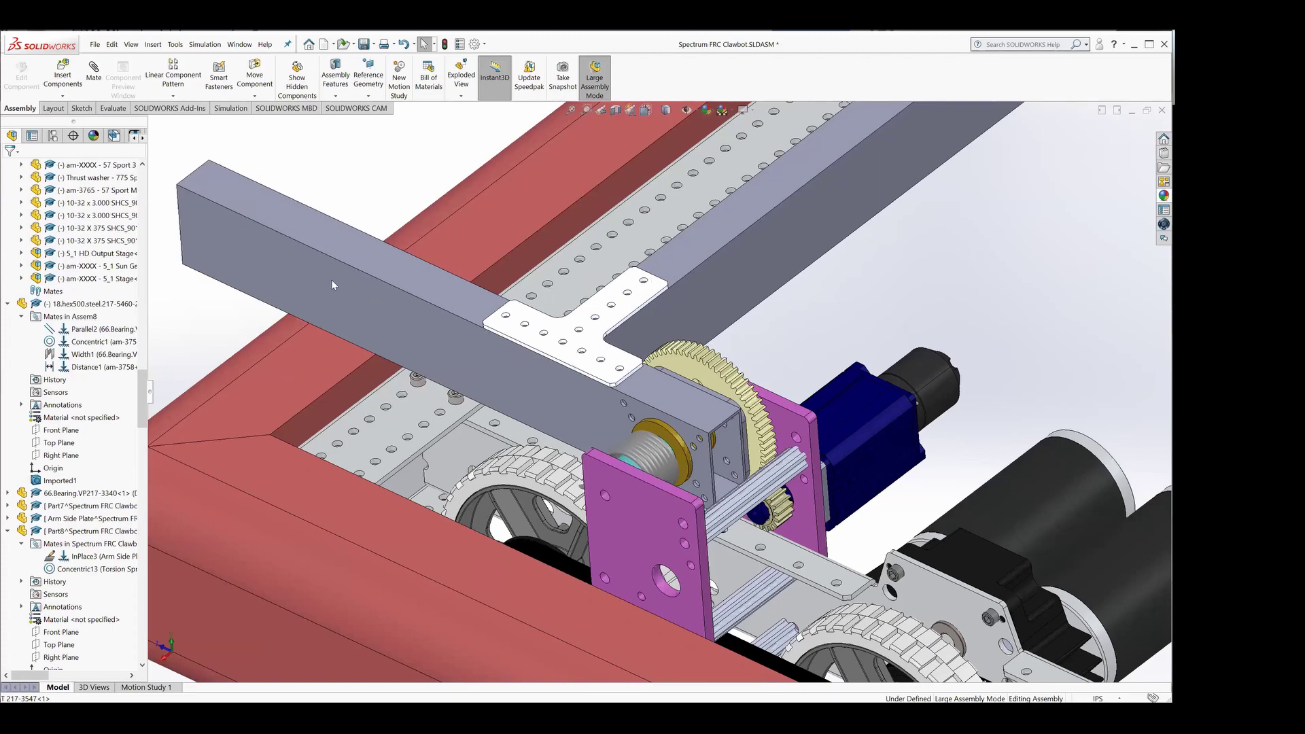
Step: Examine the arm pivot and select the gold flange between the large arm gear and the side plate
scroll(632, 373, up, 3)
middle_drag(626, 384, 555, 400)
scroll(724, 449, down, 10)
scroll(706, 366, down, 3)
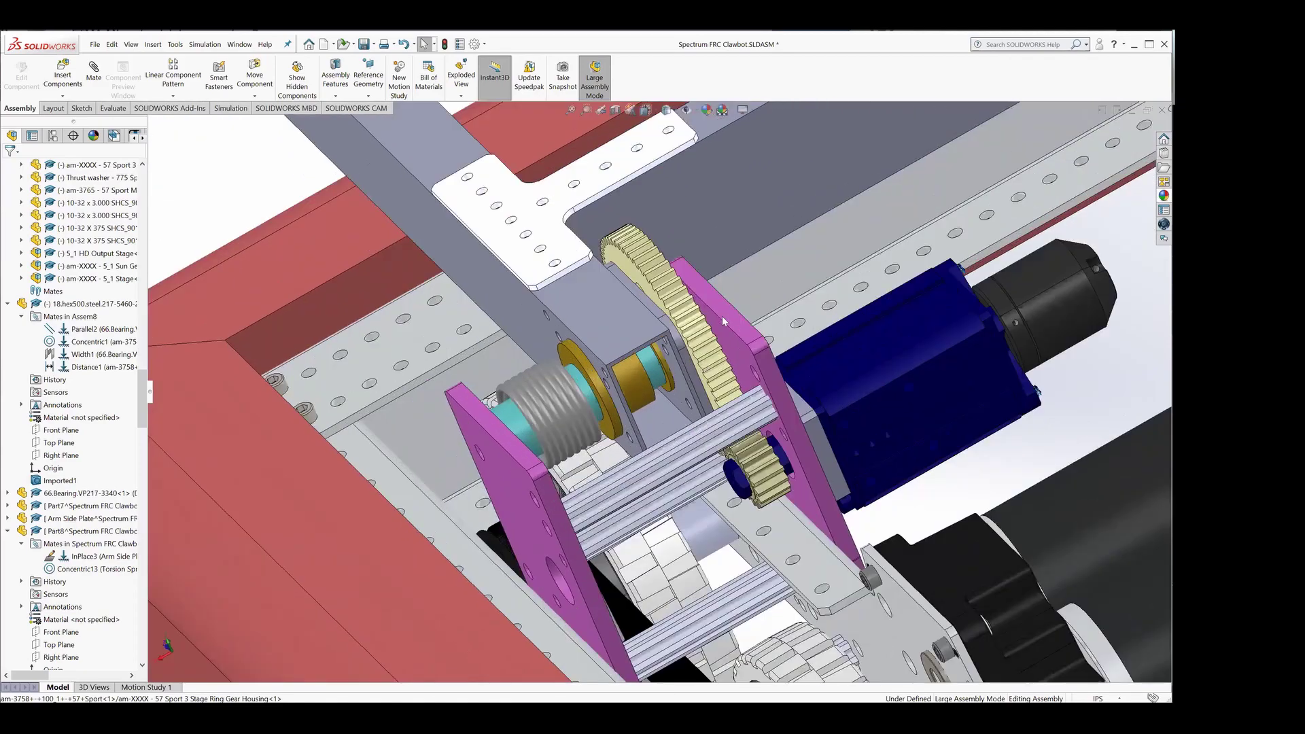
middle_drag(723, 320, 686, 289)
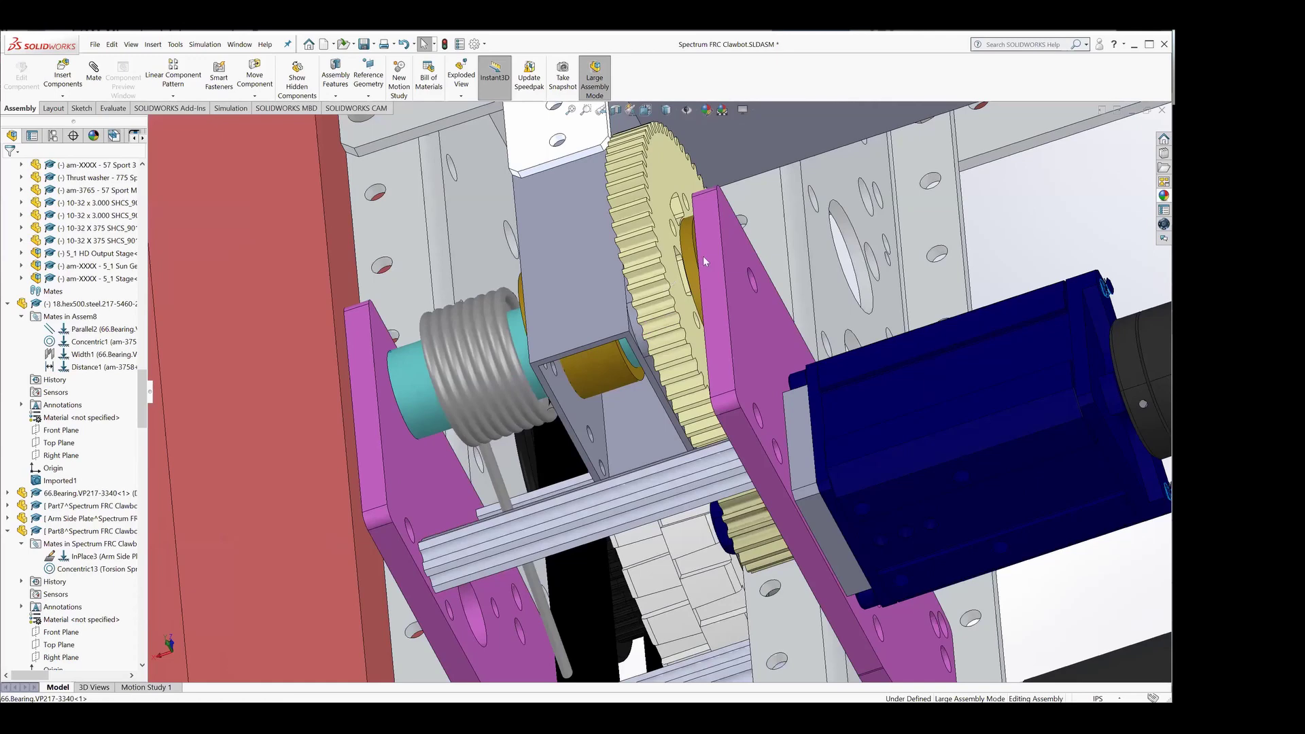
click(686, 208)
scroll(685, 273, down, 2)
middle_drag(685, 272, 703, 335)
click(706, 325)
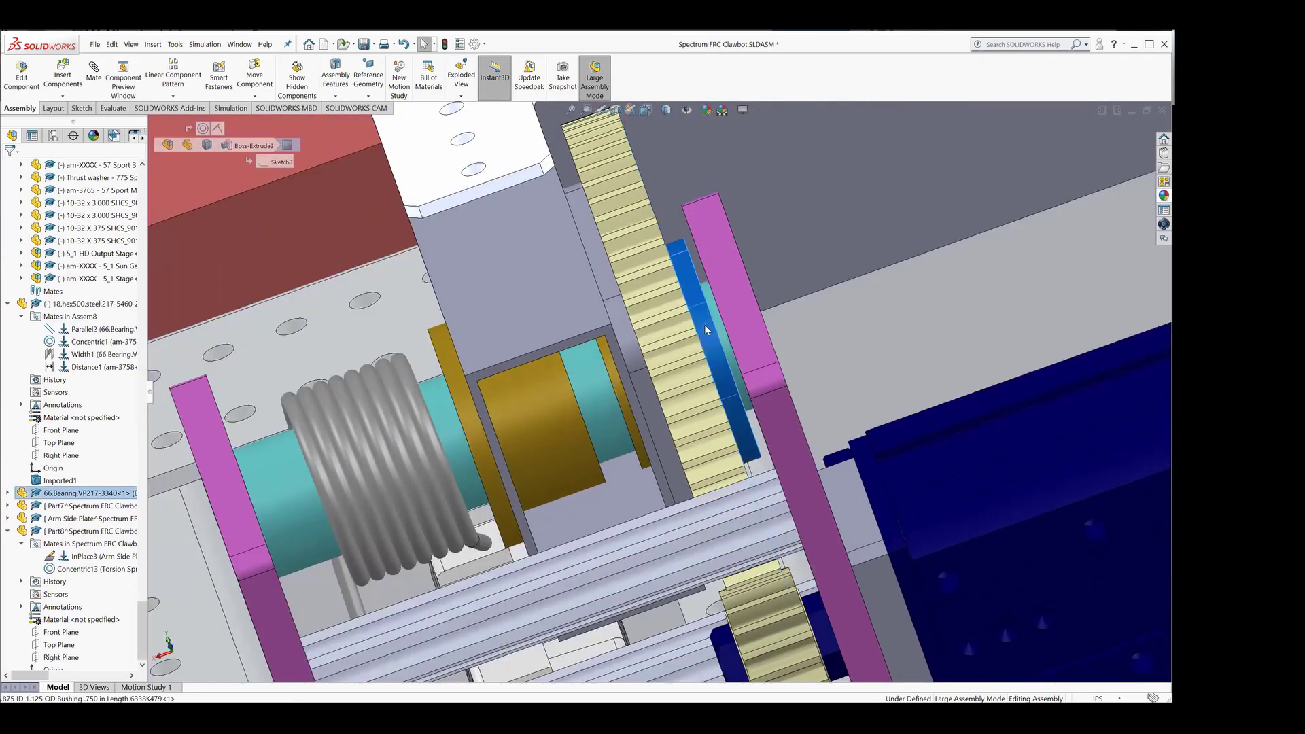
Step: Select the two .875 ID bushings inside the arm tube to examine how they support the pivot
click(623, 405)
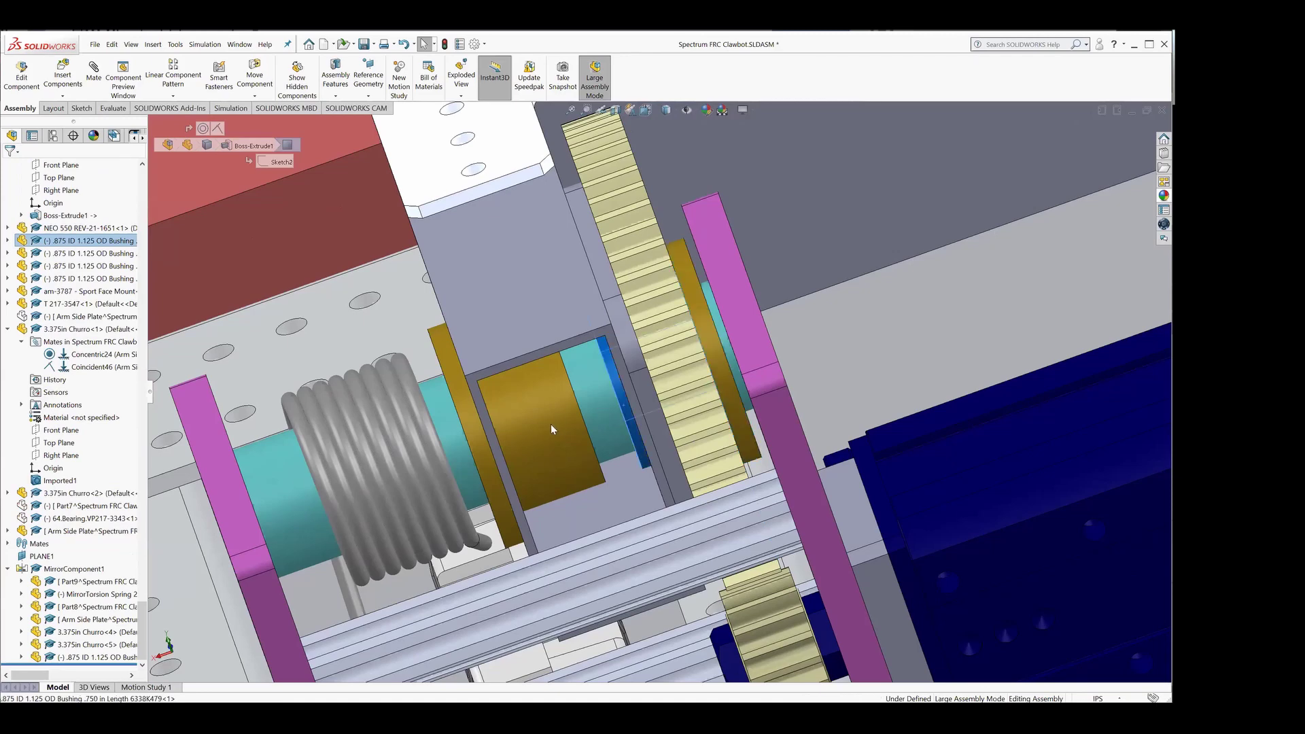
click(551, 426)
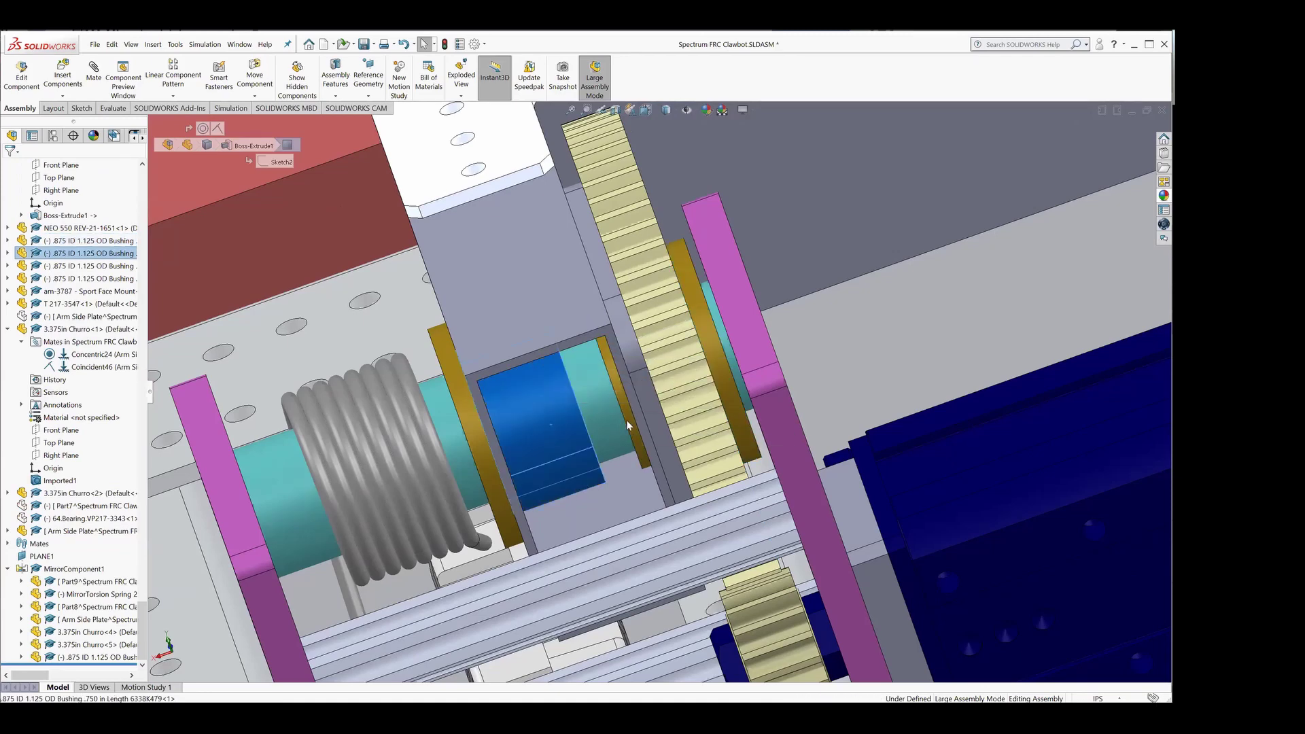
click(561, 437)
middle_drag(566, 431, 461, 438)
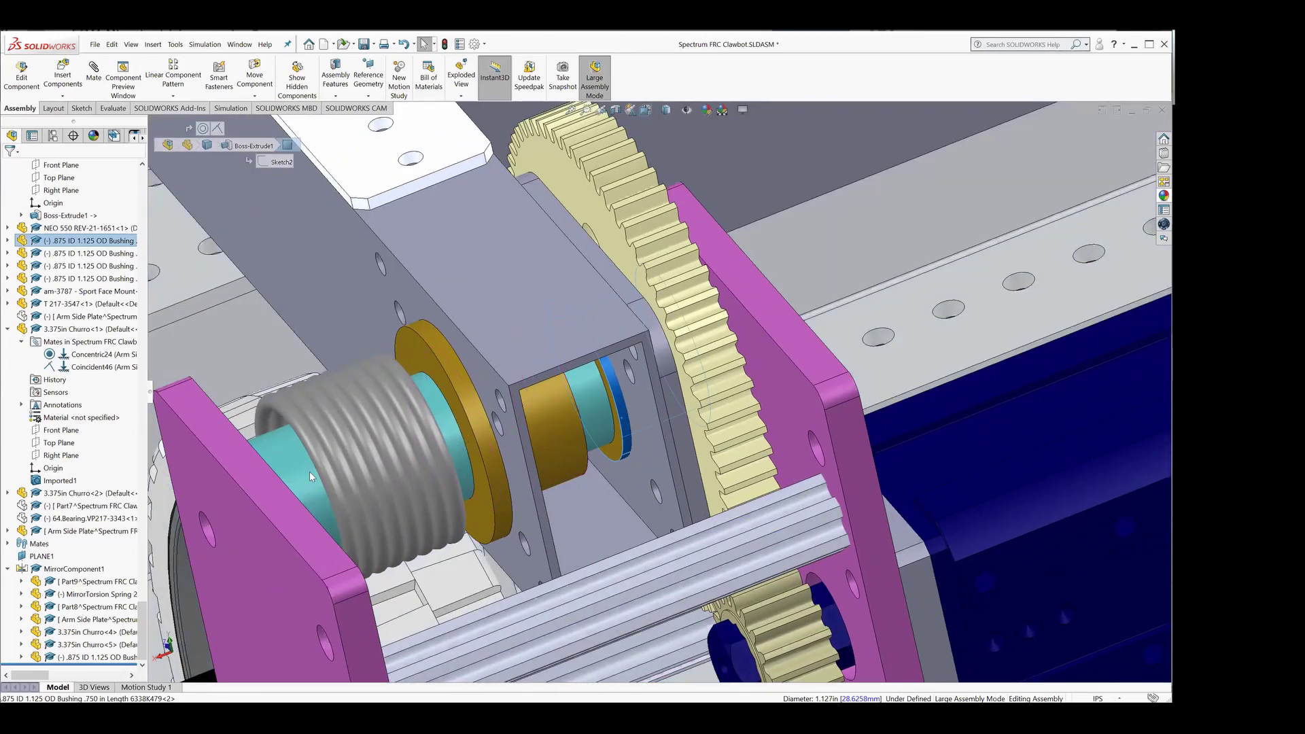
Step: Select the pivot tube running through the torsion spring and bushings to examine its span between the side plates
middle_drag(480, 403, 438, 442)
click(438, 442)
click(427, 450)
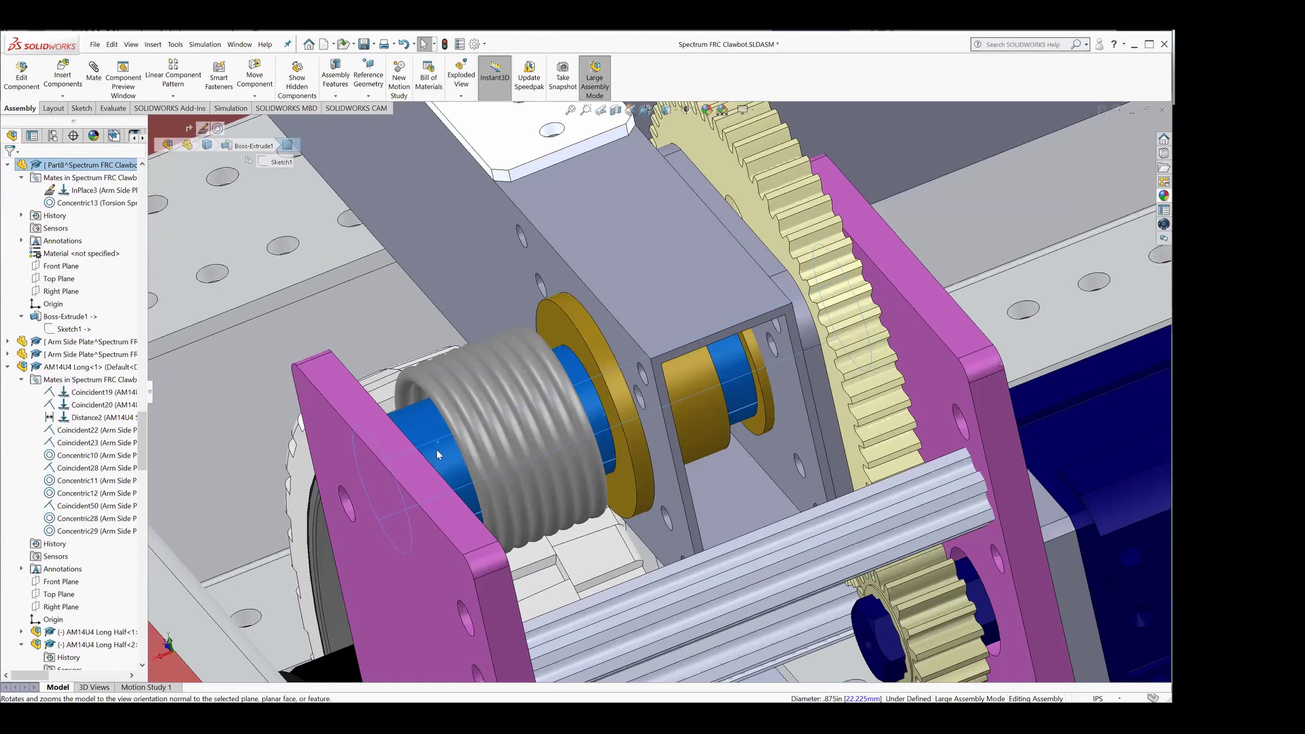
scroll(579, 411, up, 3)
middle_drag(579, 411, 643, 402)
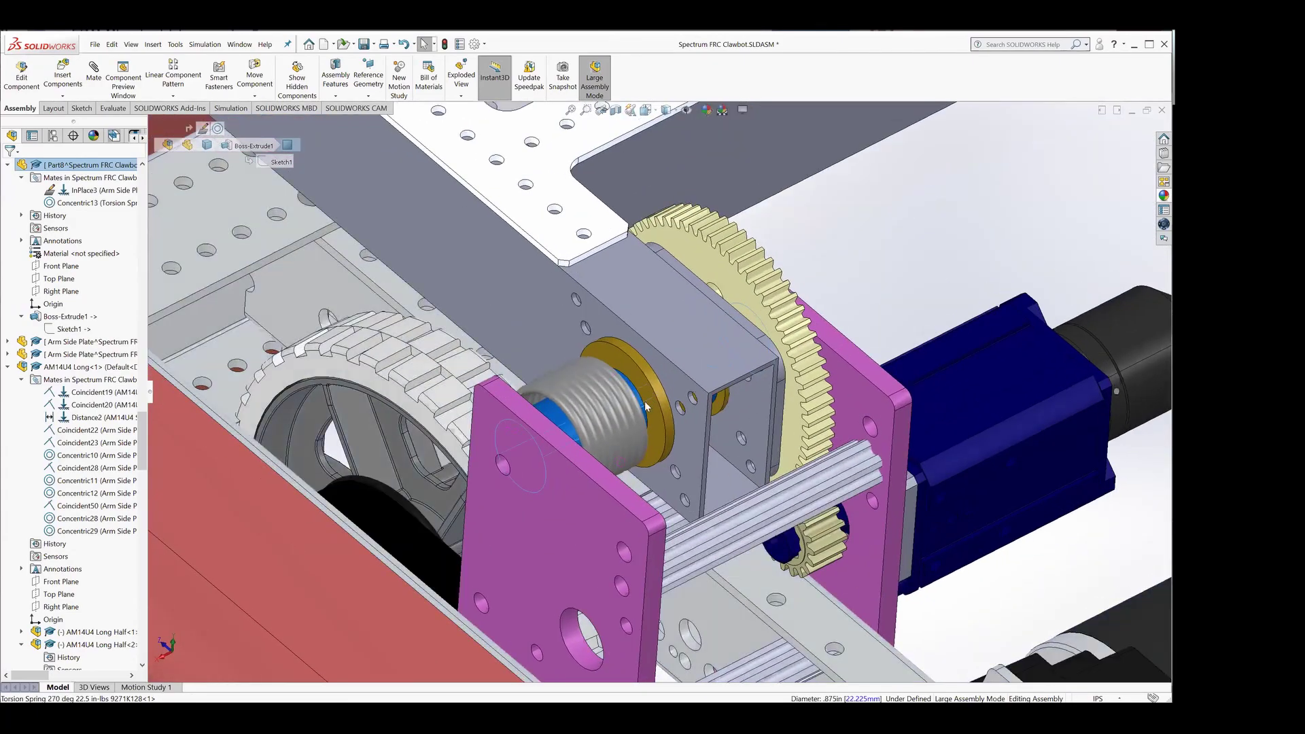
scroll(644, 401, down, 1)
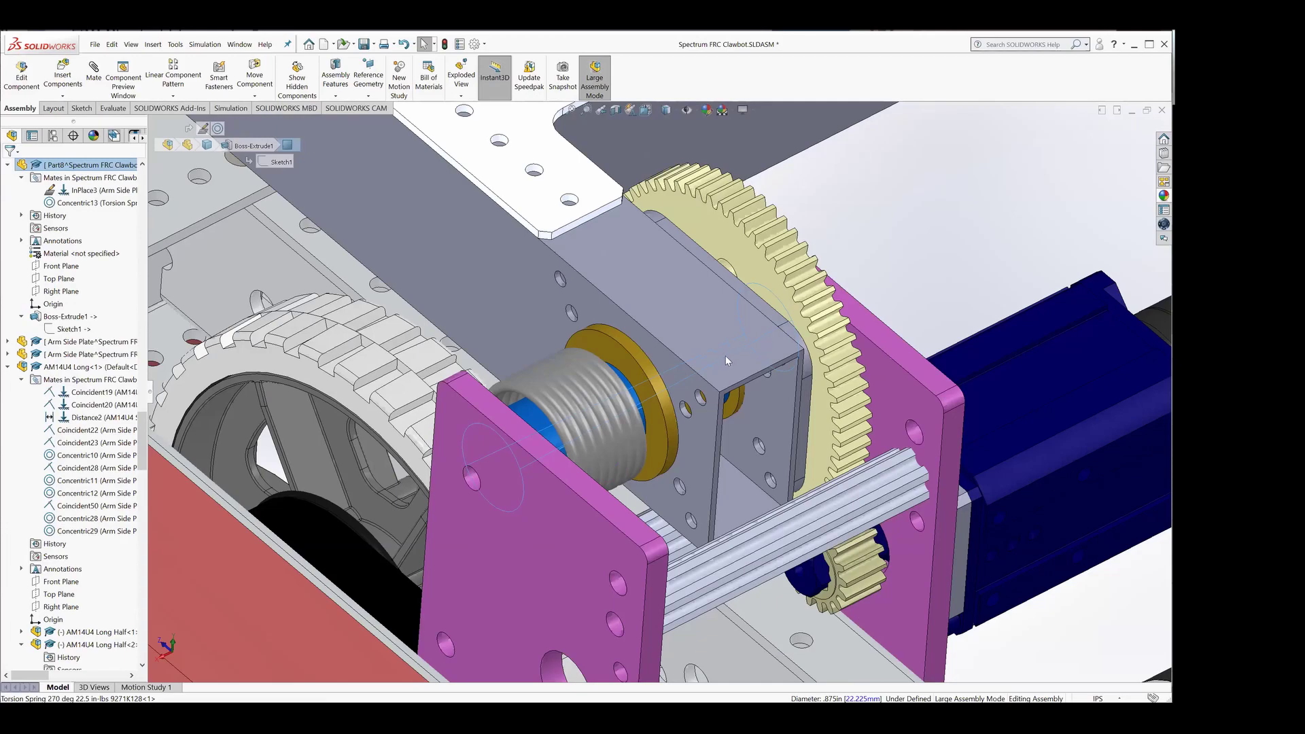
Step: Select the screw hole near the end of the arm tube and a mounting hole in the large gear
middle_drag(705, 365, 684, 427)
scroll(723, 352, down, 6)
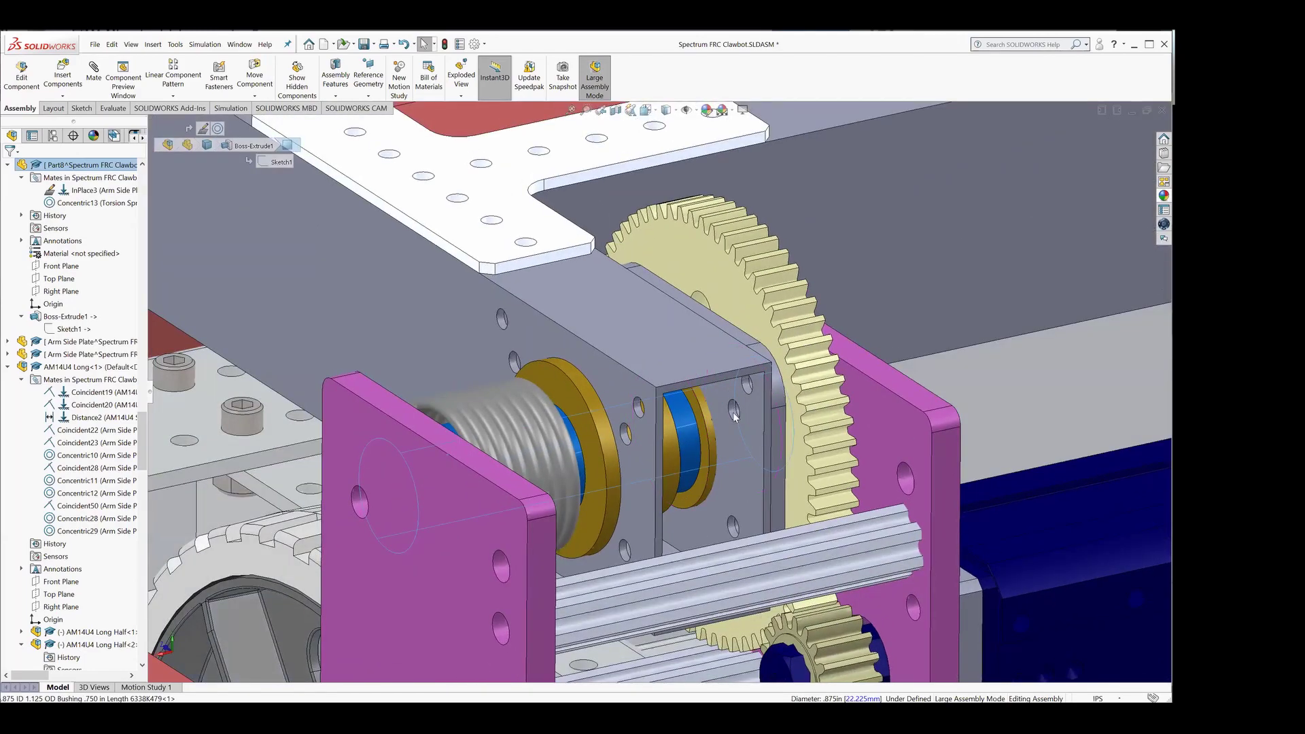
click(734, 413)
middle_drag(731, 463, 822, 384)
scroll(822, 384, down, 5)
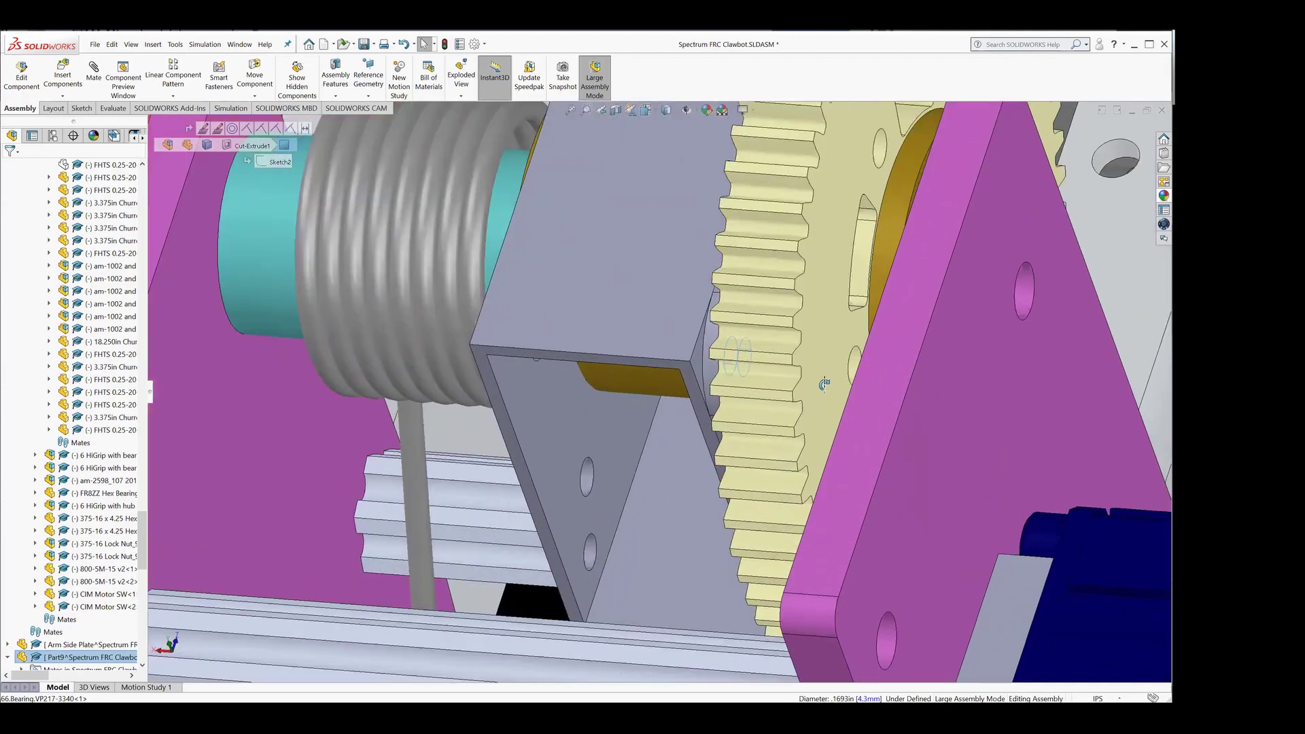
click(859, 348)
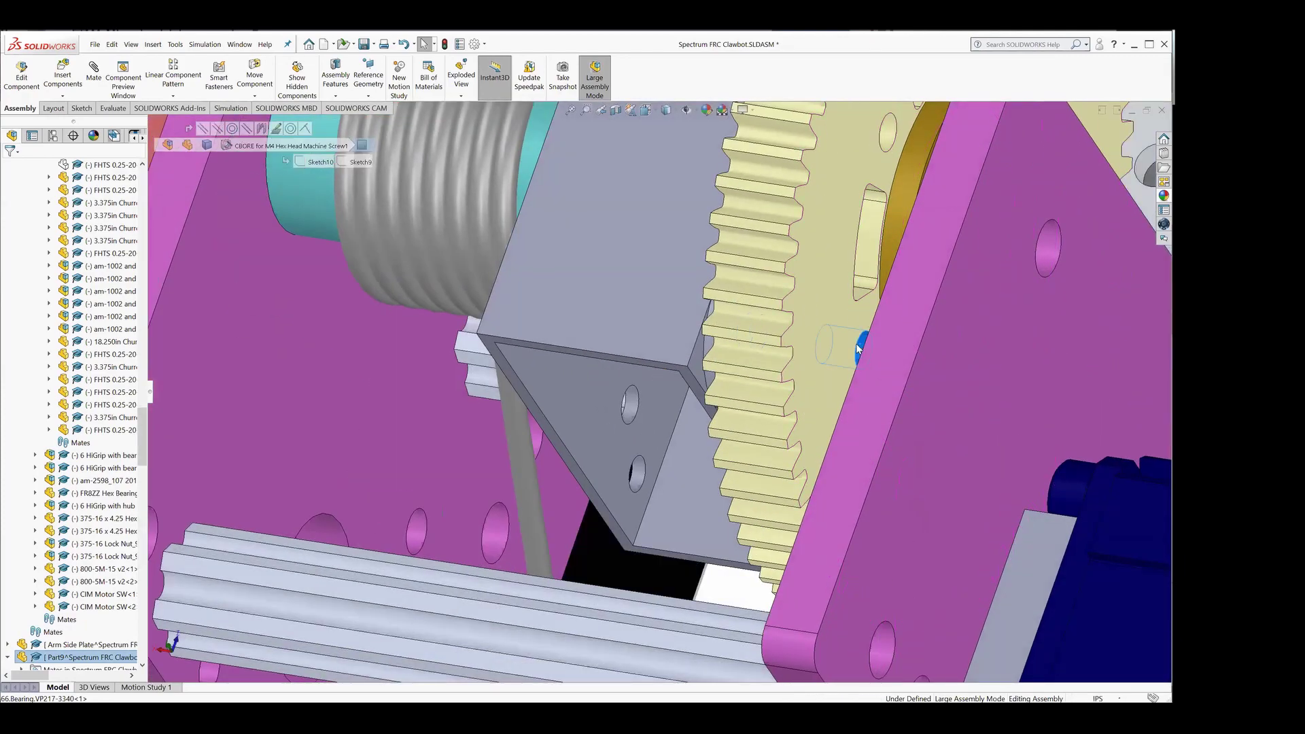
scroll(858, 348, up, 2)
middle_drag(859, 349, 908, 239)
scroll(908, 239, down, 2)
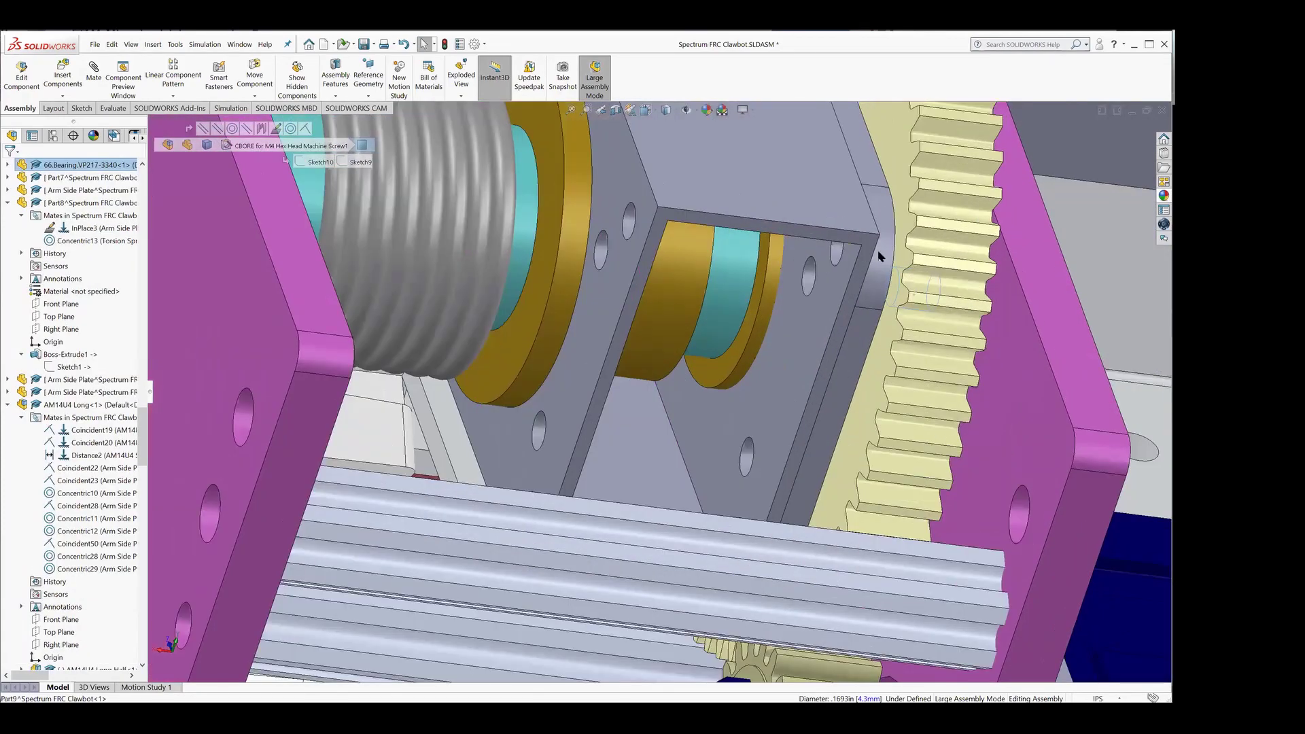
Step: Select the spacer between arm tube and gear and the tube's upper corner hole to examine the gear attachment
click(869, 262)
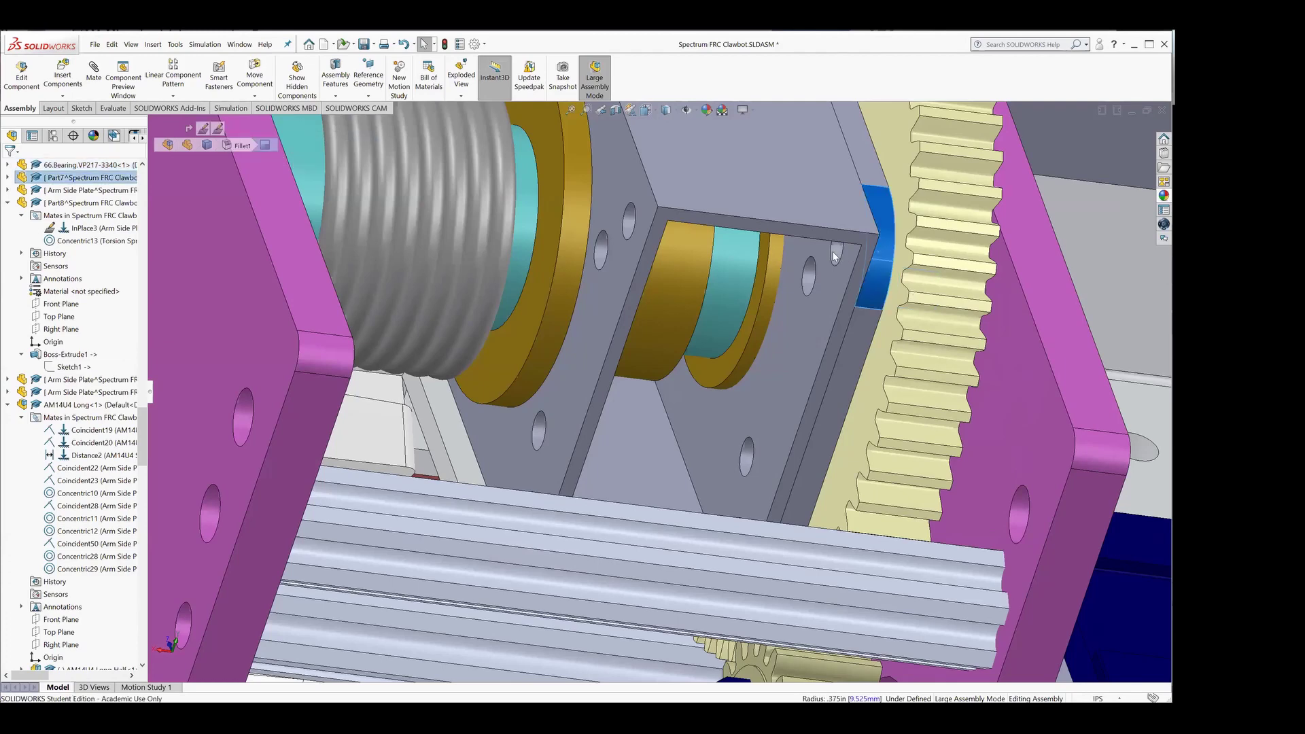
click(837, 251)
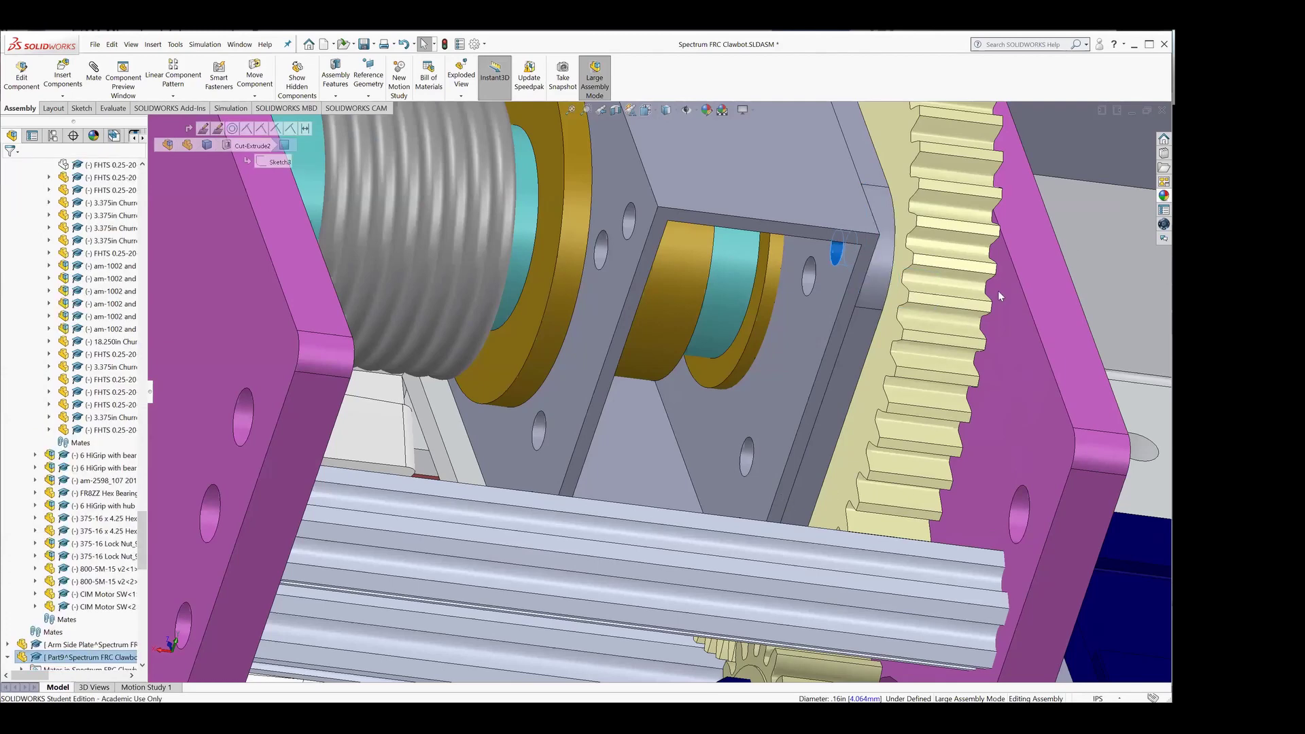
middle_drag(896, 302, 584, 333)
scroll(583, 332, down, 5)
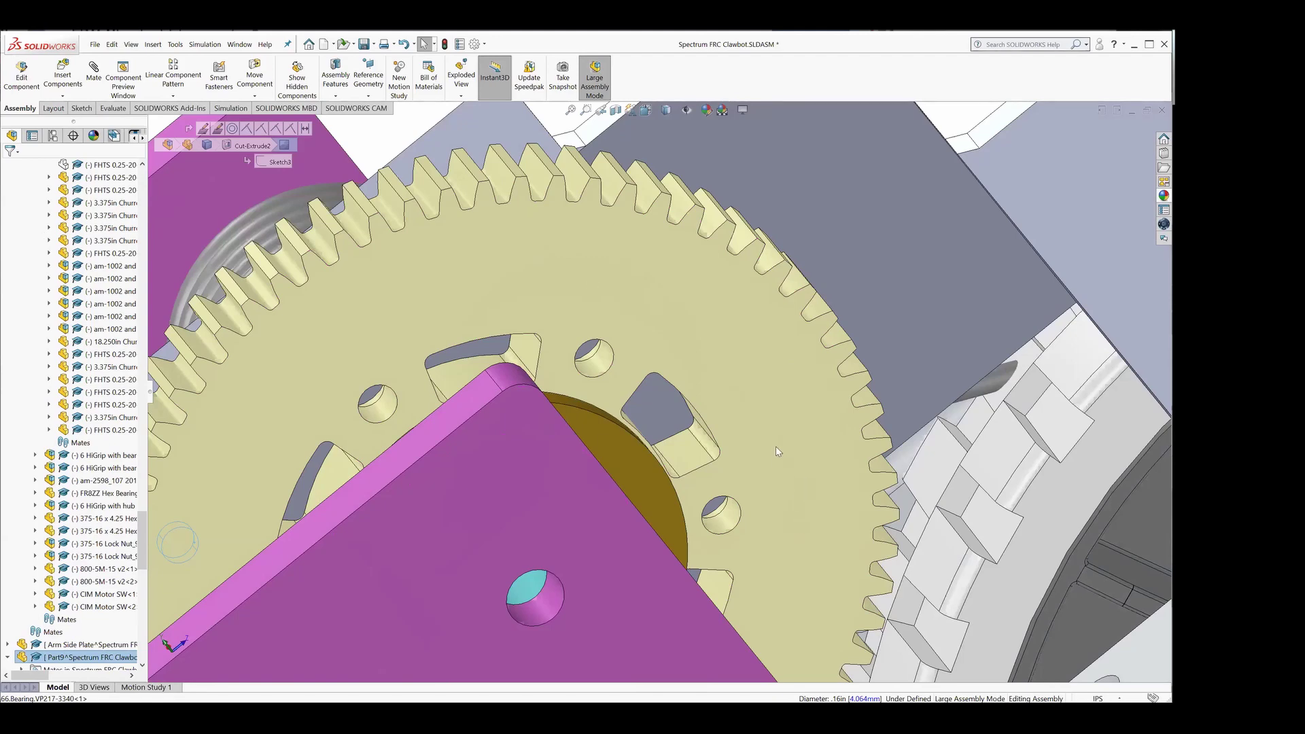
Step: Examine the large gear's face and the torsion spring and standoffs between the two side plates
scroll(742, 338, up, 3)
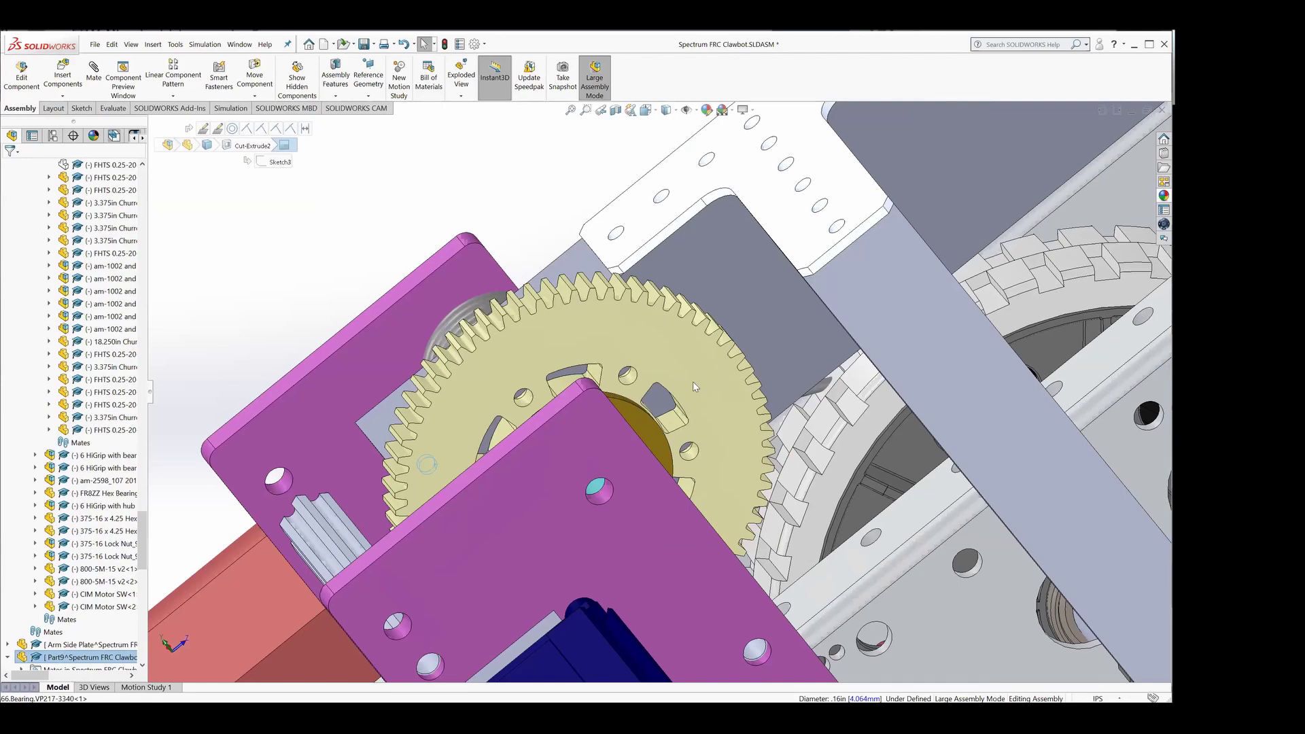
middle_drag(676, 368, 590, 370)
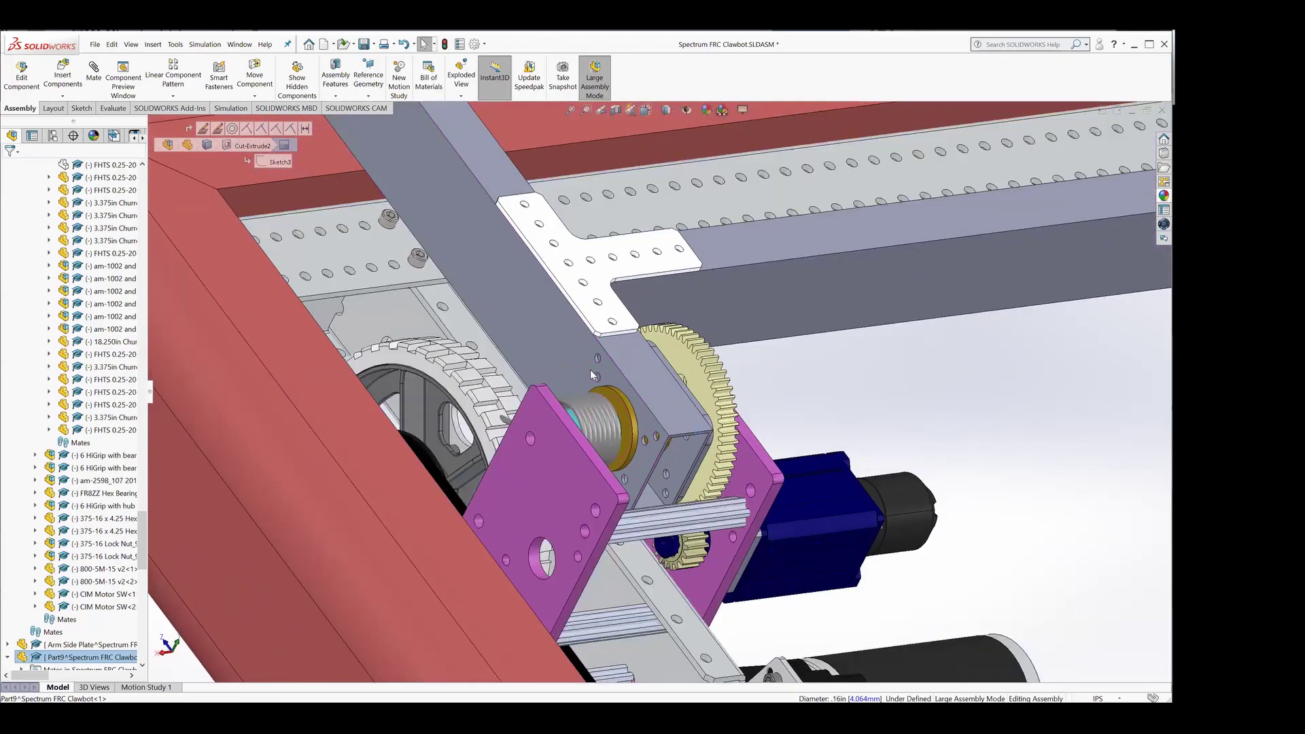
scroll(635, 569, down, 4)
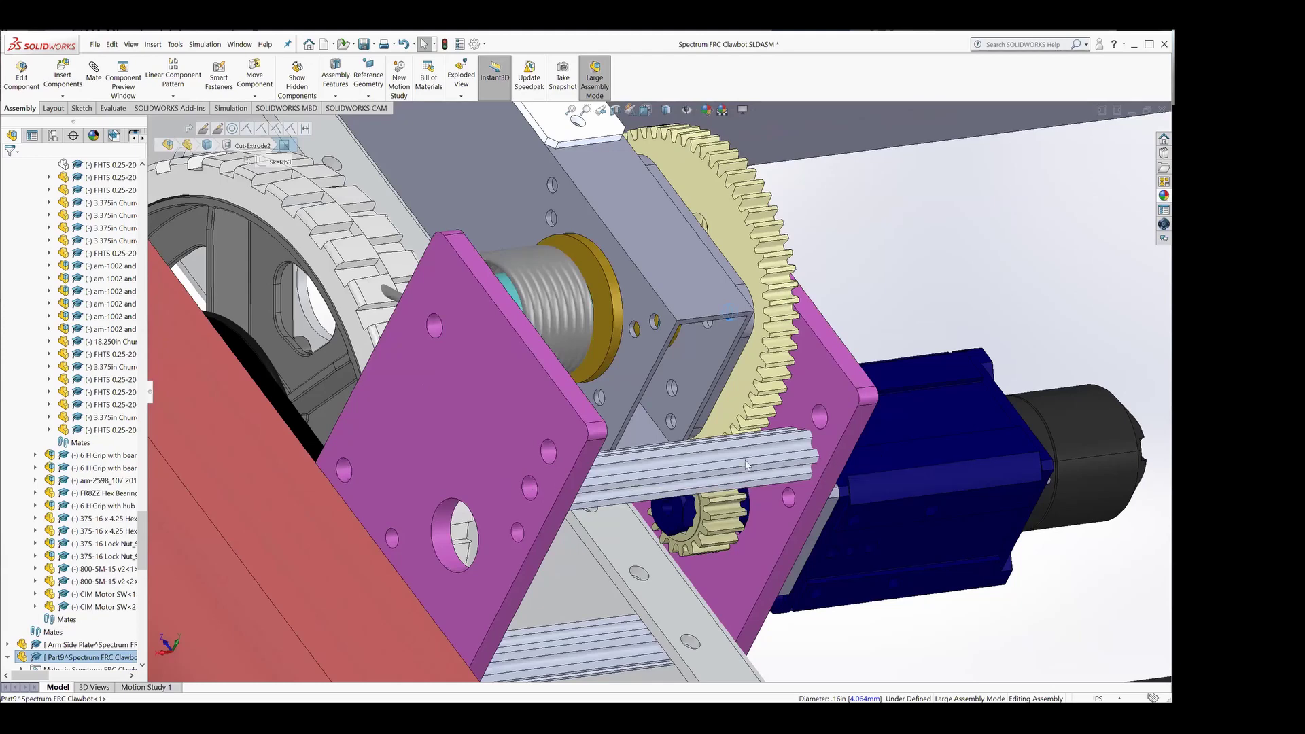
scroll(619, 640, up, 2)
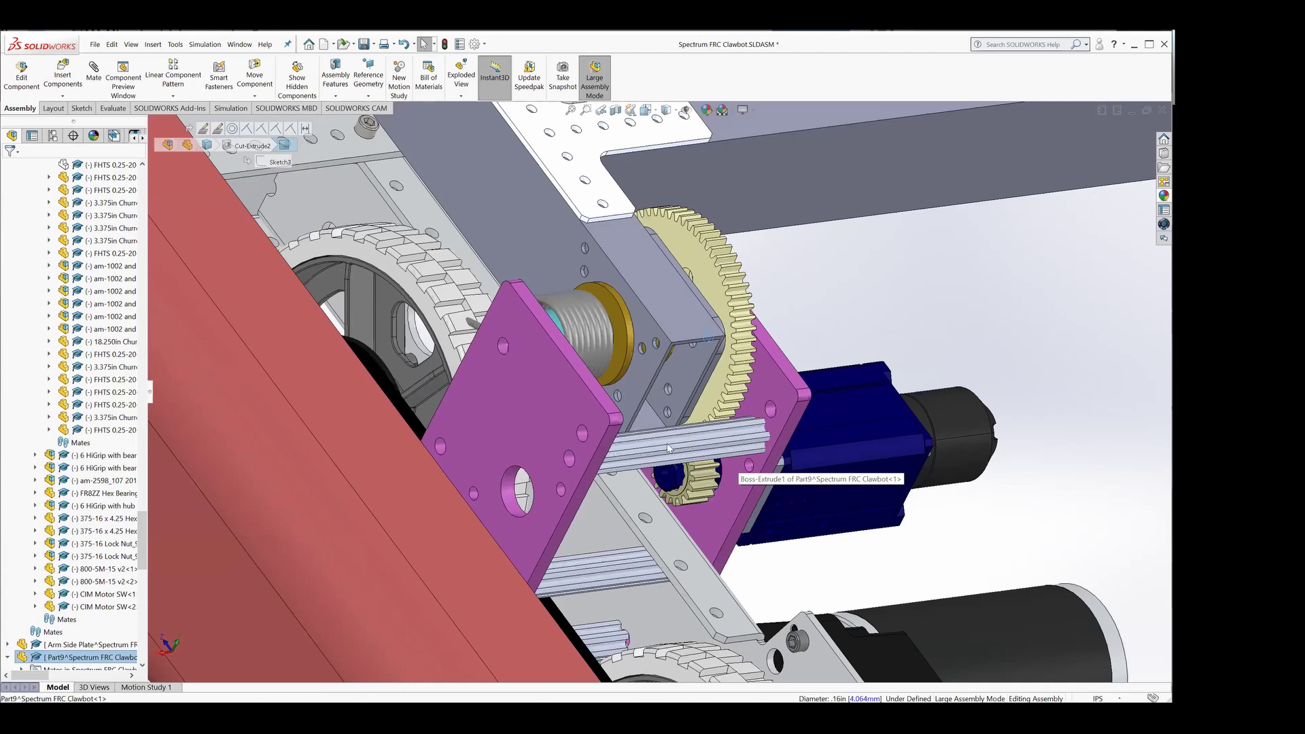
Step: Select a side plate and the 3.375in churro standoffs to examine how the two plates are tied together
click(559, 463)
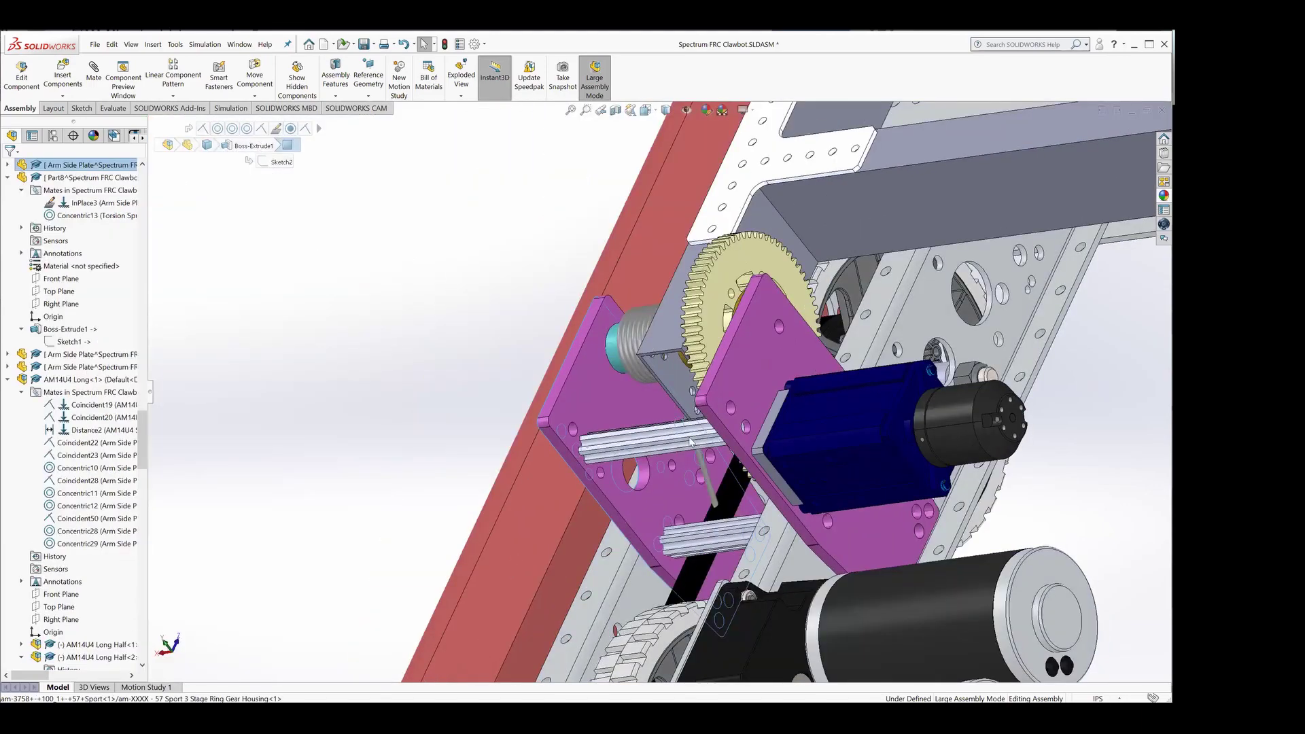
scroll(692, 442, down, 4)
middle_drag(678, 430, 652, 382)
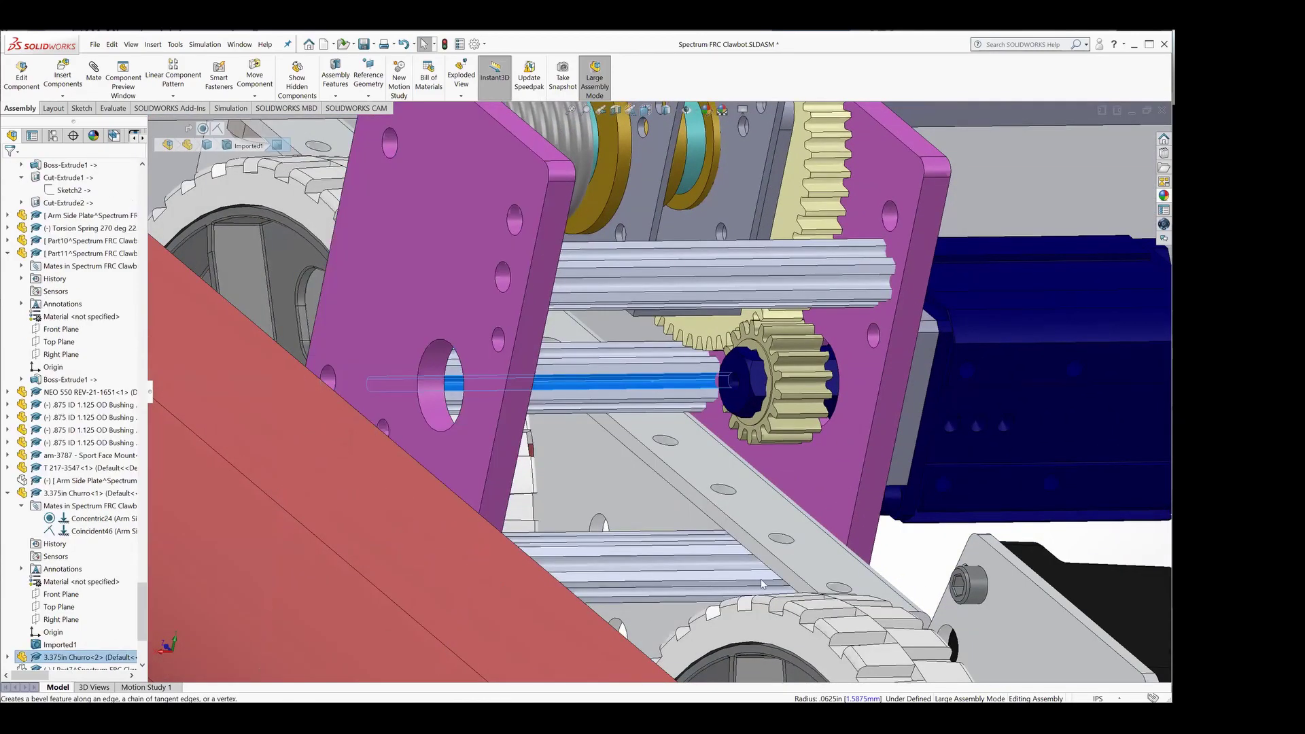
middle_drag(675, 520, 521, 511)
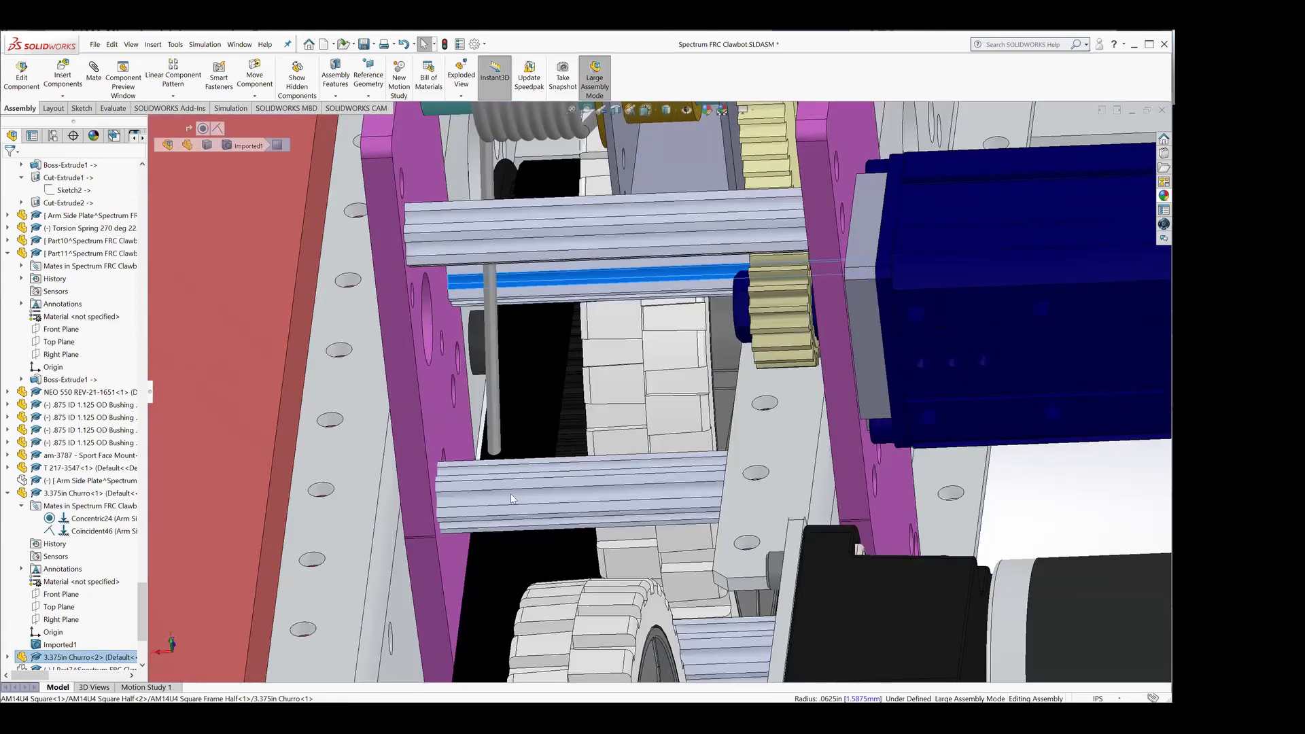
click(483, 503)
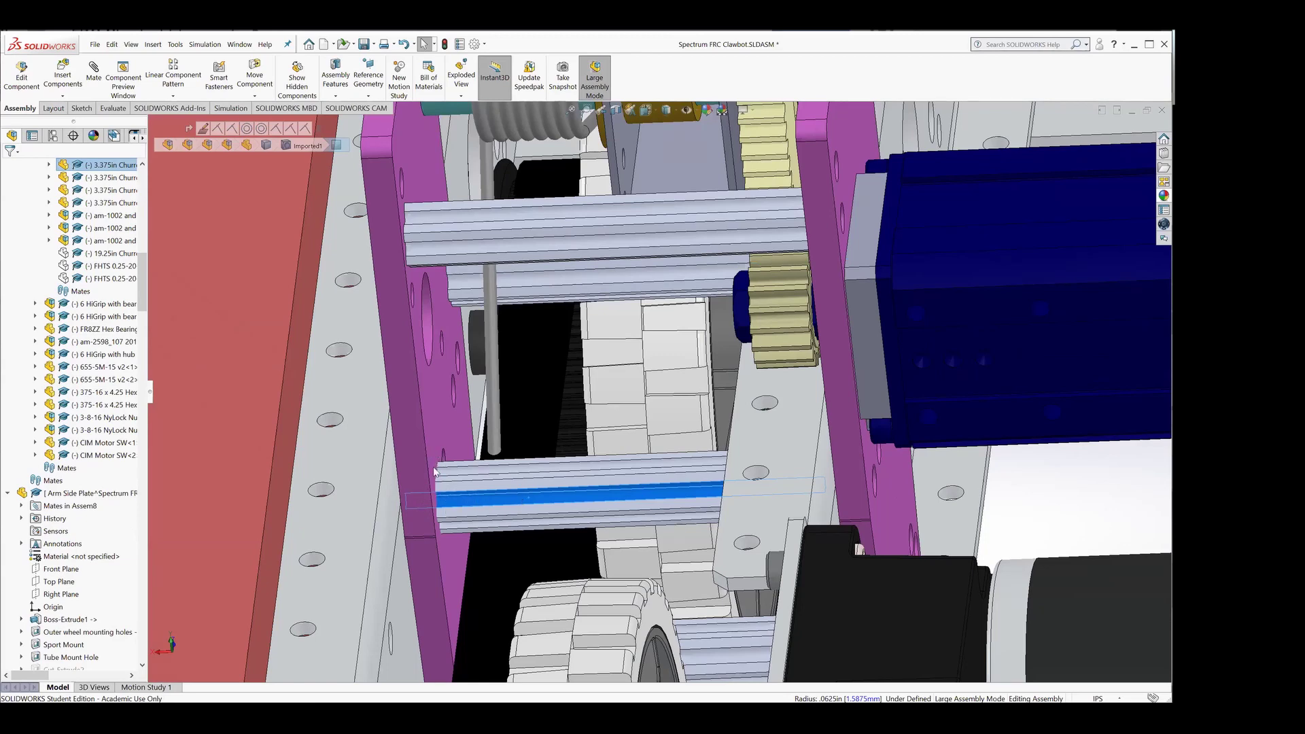
Step: Select the tube mount holes in the two side plates to examine where the pivot tube is fastened
middle_drag(445, 516, 602, 310)
scroll(602, 310, down, 4)
click(582, 303)
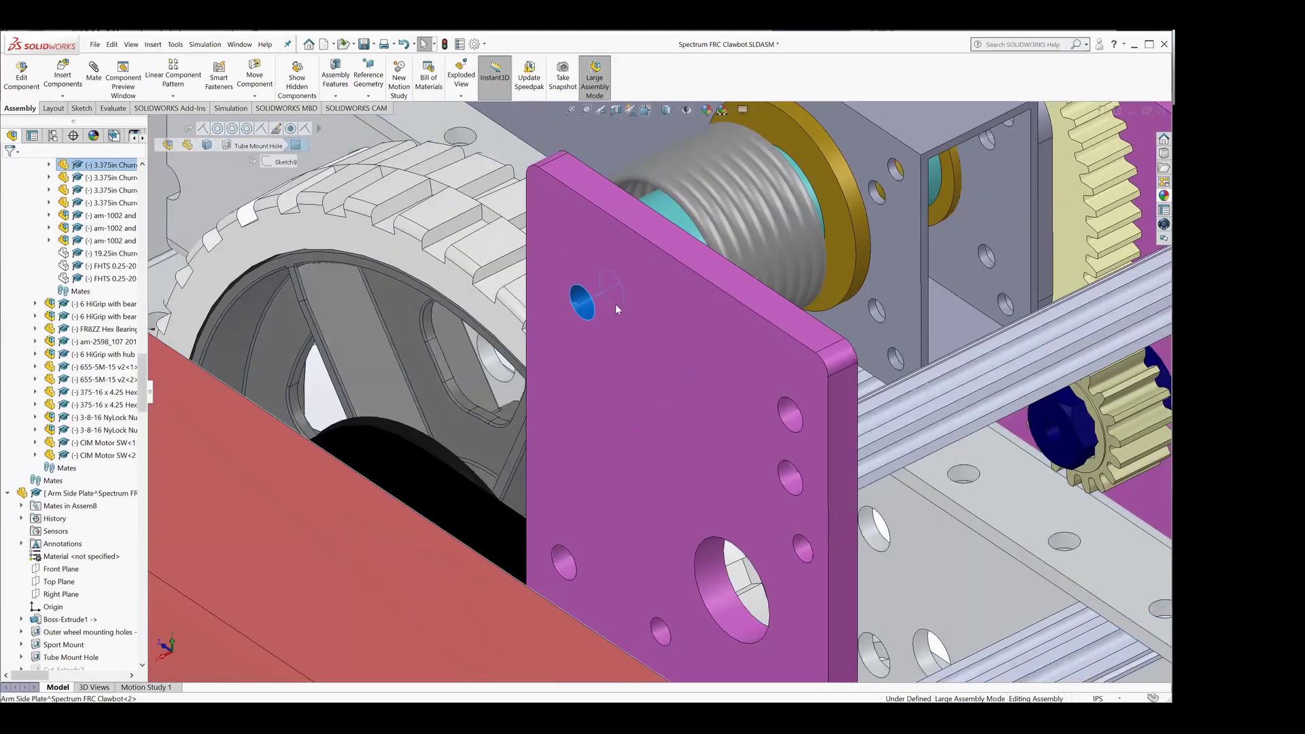
scroll(616, 305, up, 3)
middle_drag(683, 322, 858, 295)
click(873, 283)
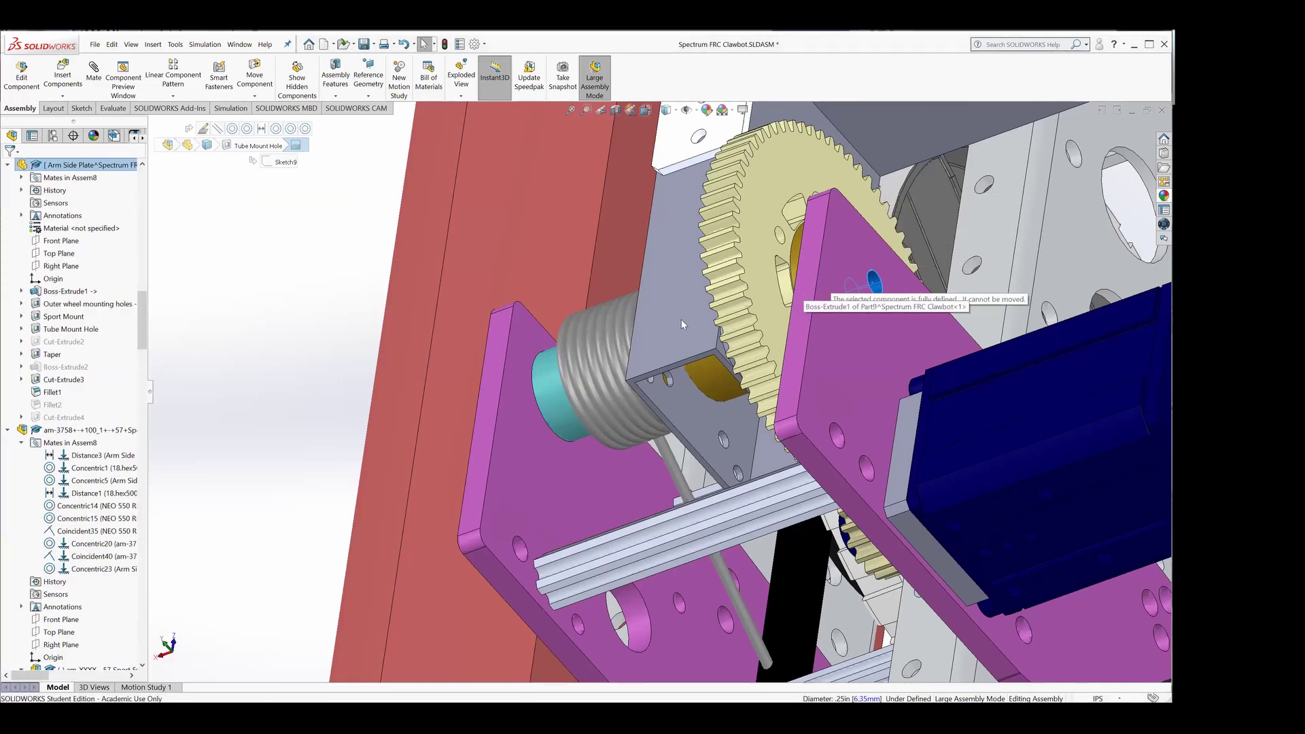
Step: Examine the complete arm, with its two tubes and the crossbar linking the pivots on both sides of the frame
mouse_move(681, 320)
middle_down()
mouse_move(789, 317)
mouse_move(690, 336)
middle_up()
scroll(688, 336, up, 8)
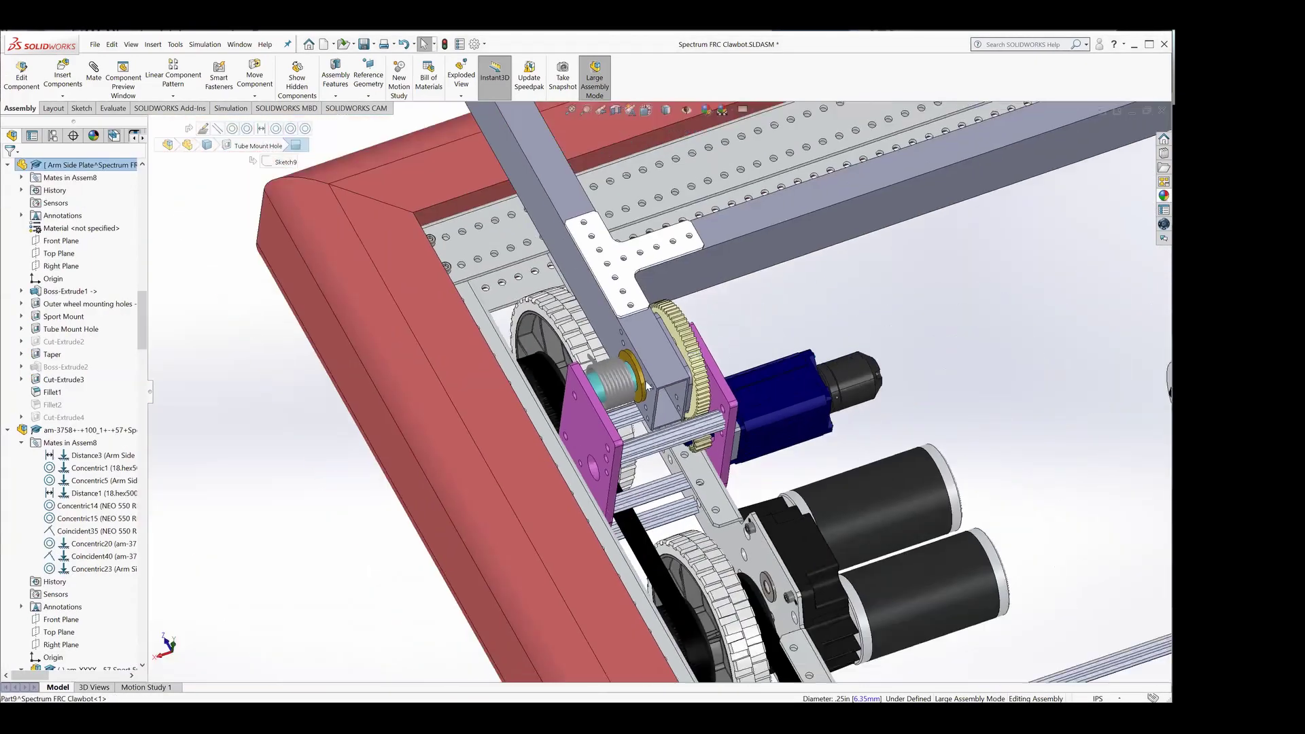
middle_drag(631, 273, 666, 327)
scroll(666, 327, up, 5)
scroll(714, 319, down, 4)
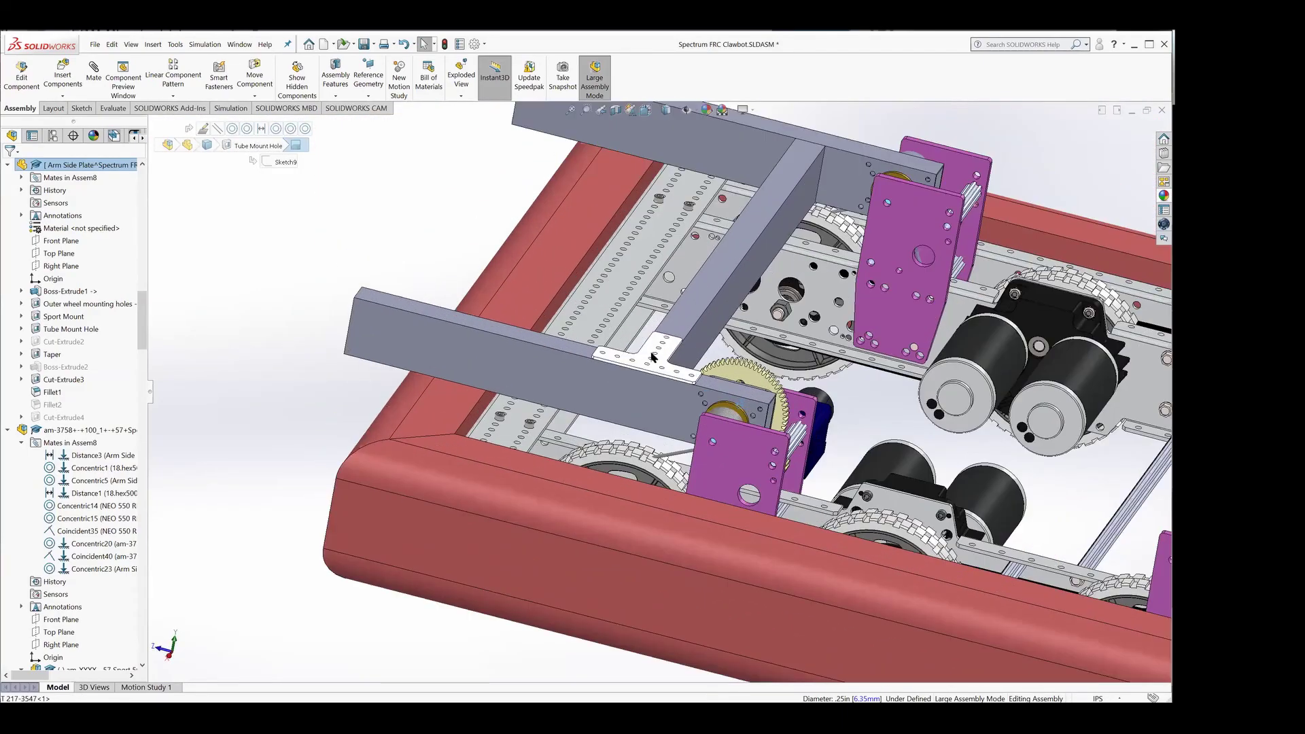
scroll(758, 314, down, 2)
scroll(759, 314, down, 4)
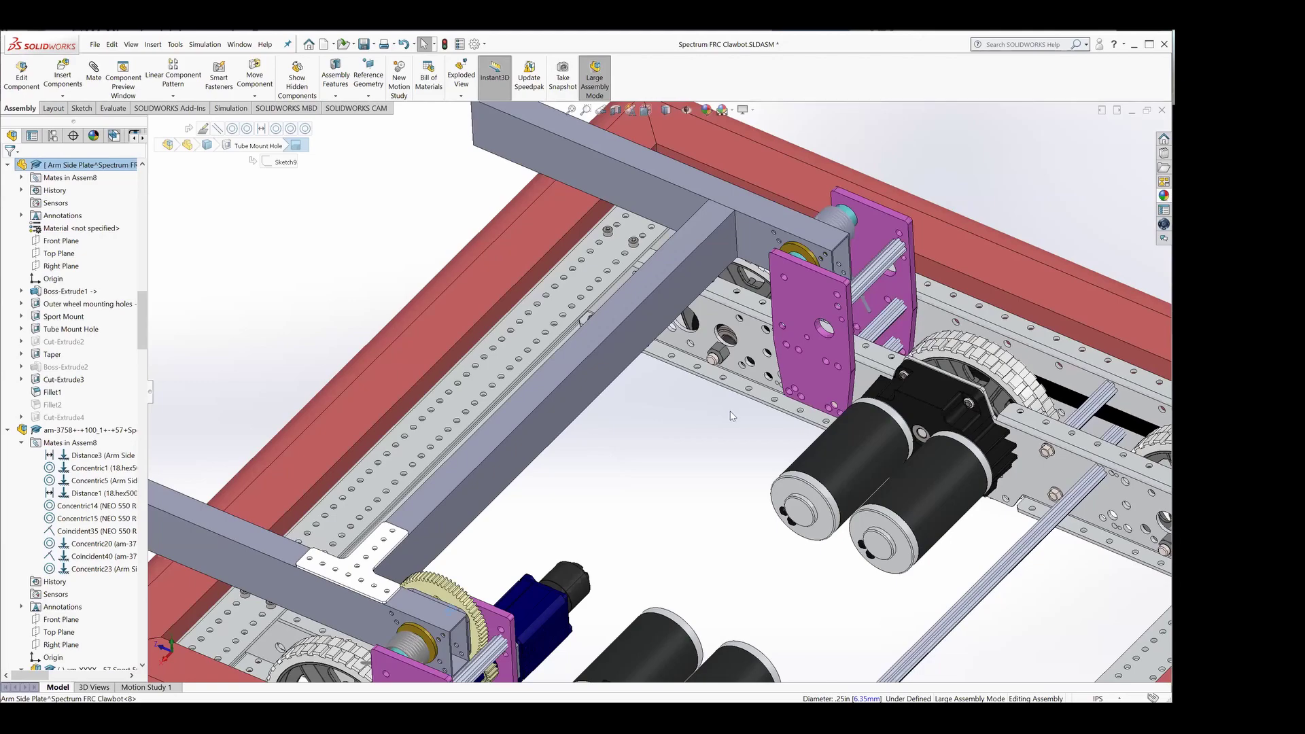
scroll(654, 481, up, 5)
middle_drag(558, 495, 608, 502)
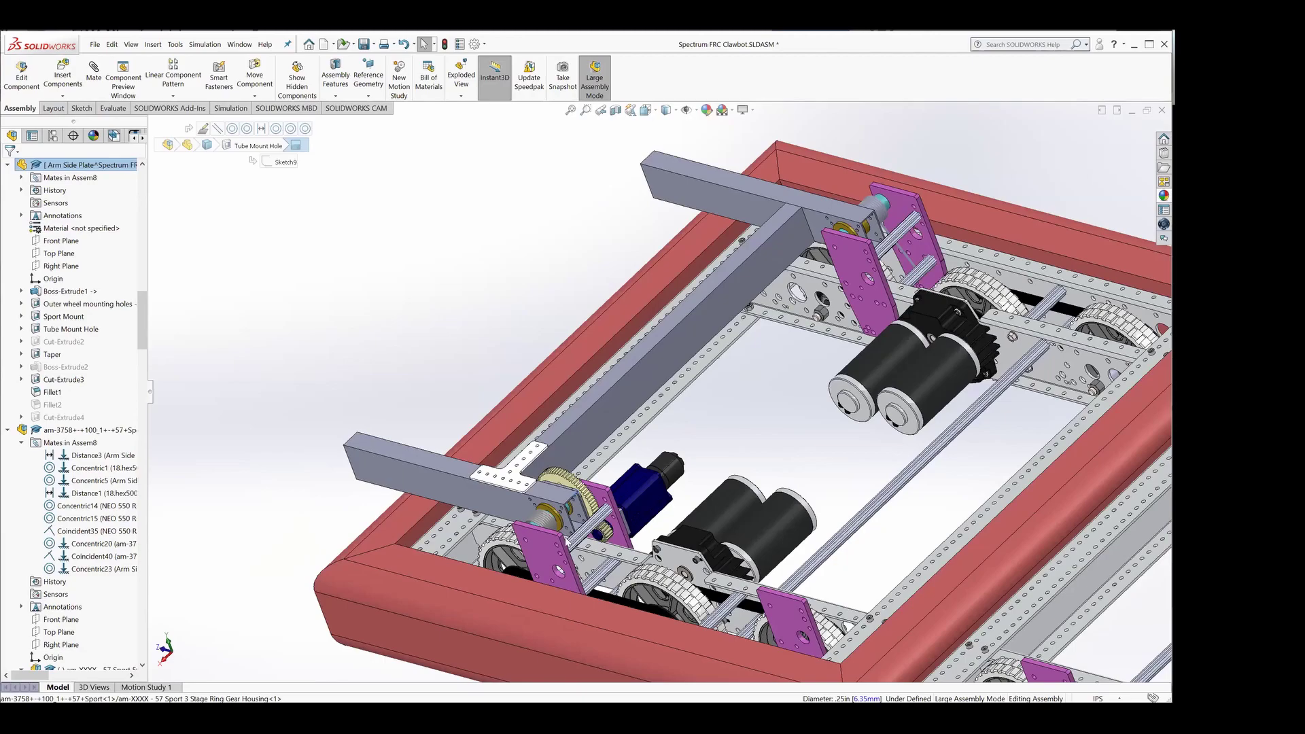
Step: Examine the geared arm pivot and its placement beside the drivetrain motors and wheels inside the bumper frame
scroll(631, 525, down, 5)
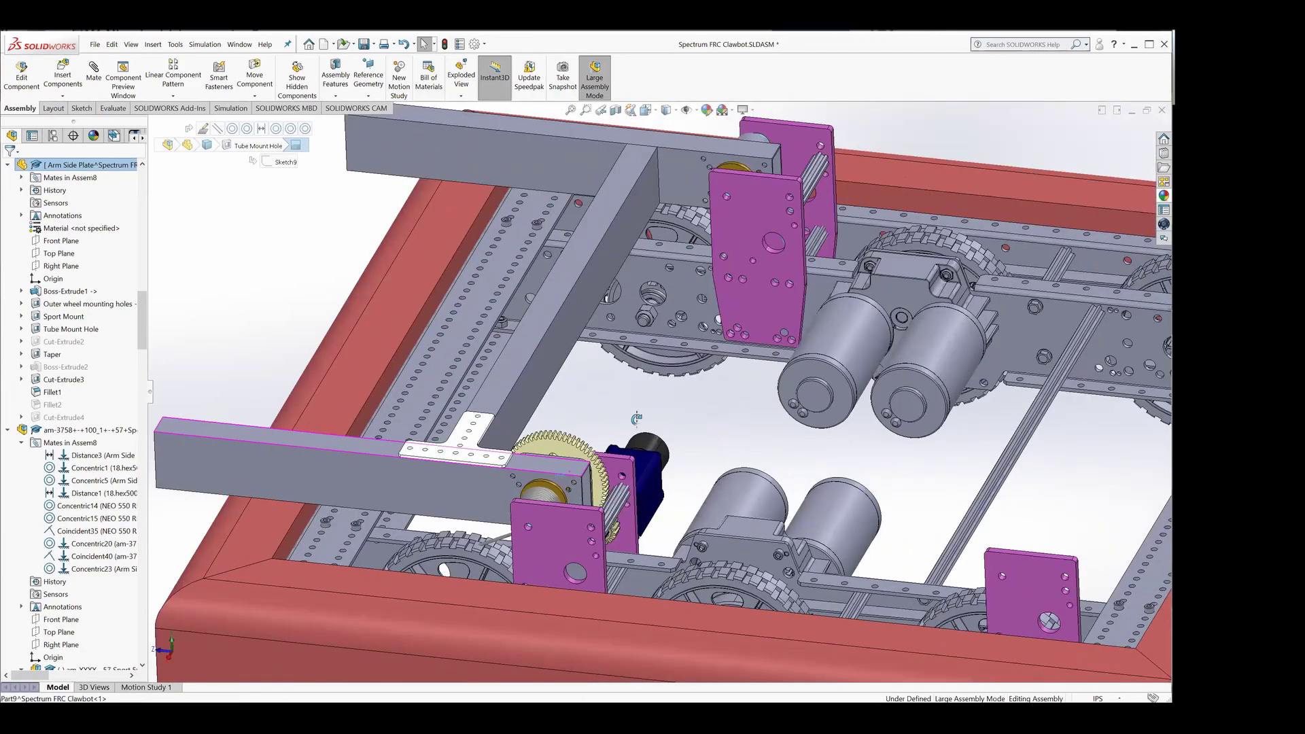
middle_drag(636, 419, 561, 445)
scroll(560, 445, down, 6)
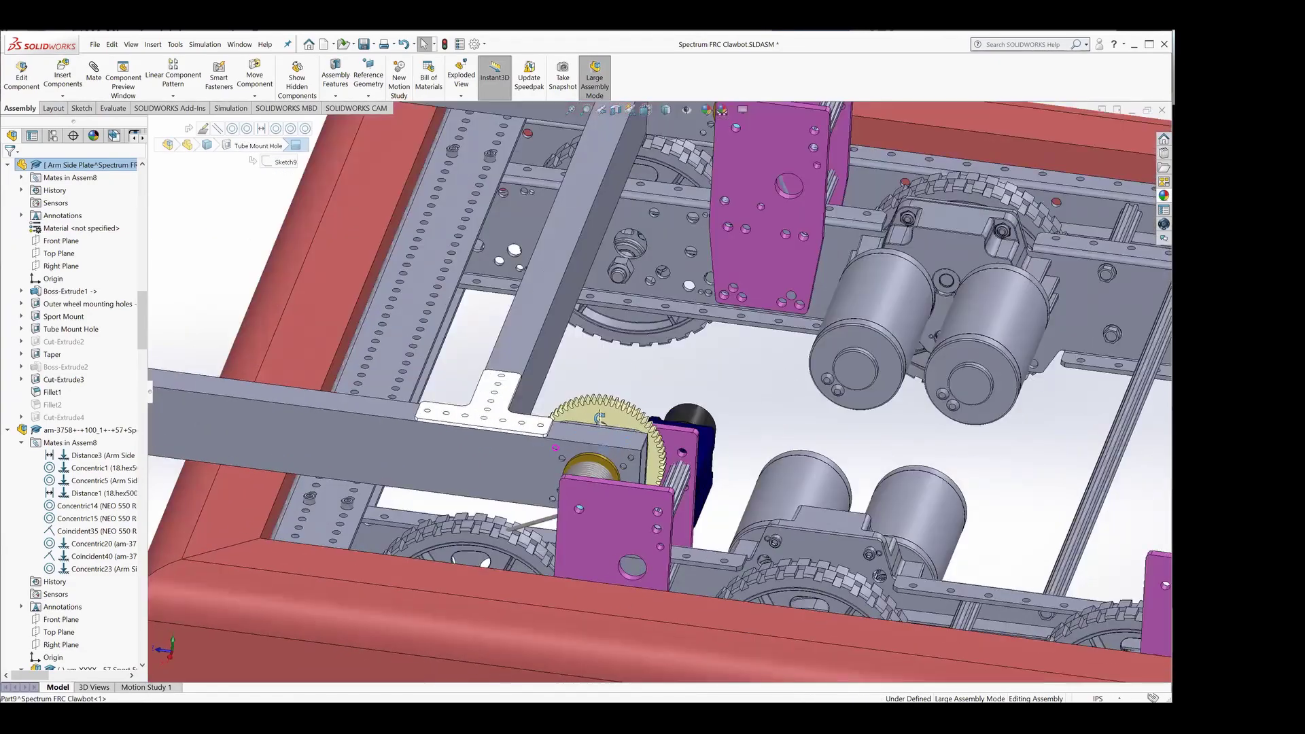
scroll(590, 452, up, 2)
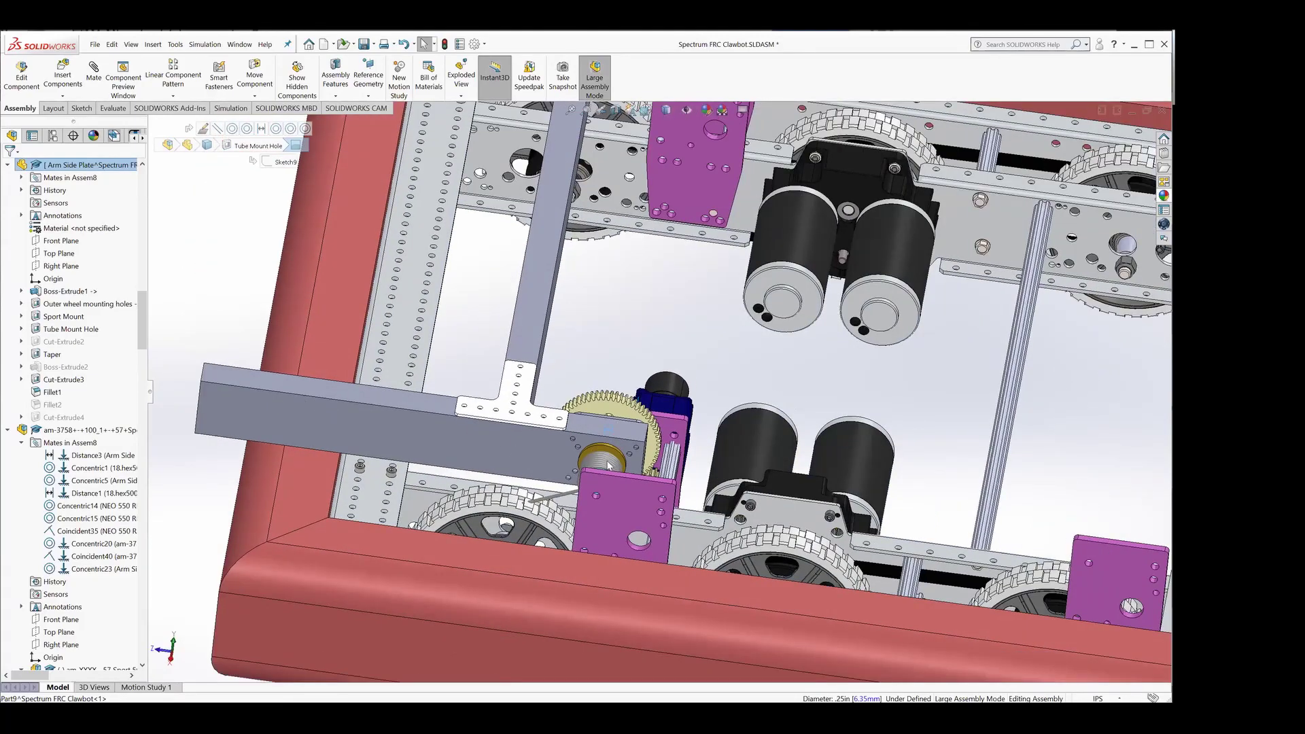
middle_drag(653, 467, 643, 464)
scroll(643, 465, down, 3)
scroll(628, 383, down, 2)
scroll(628, 382, down, 2)
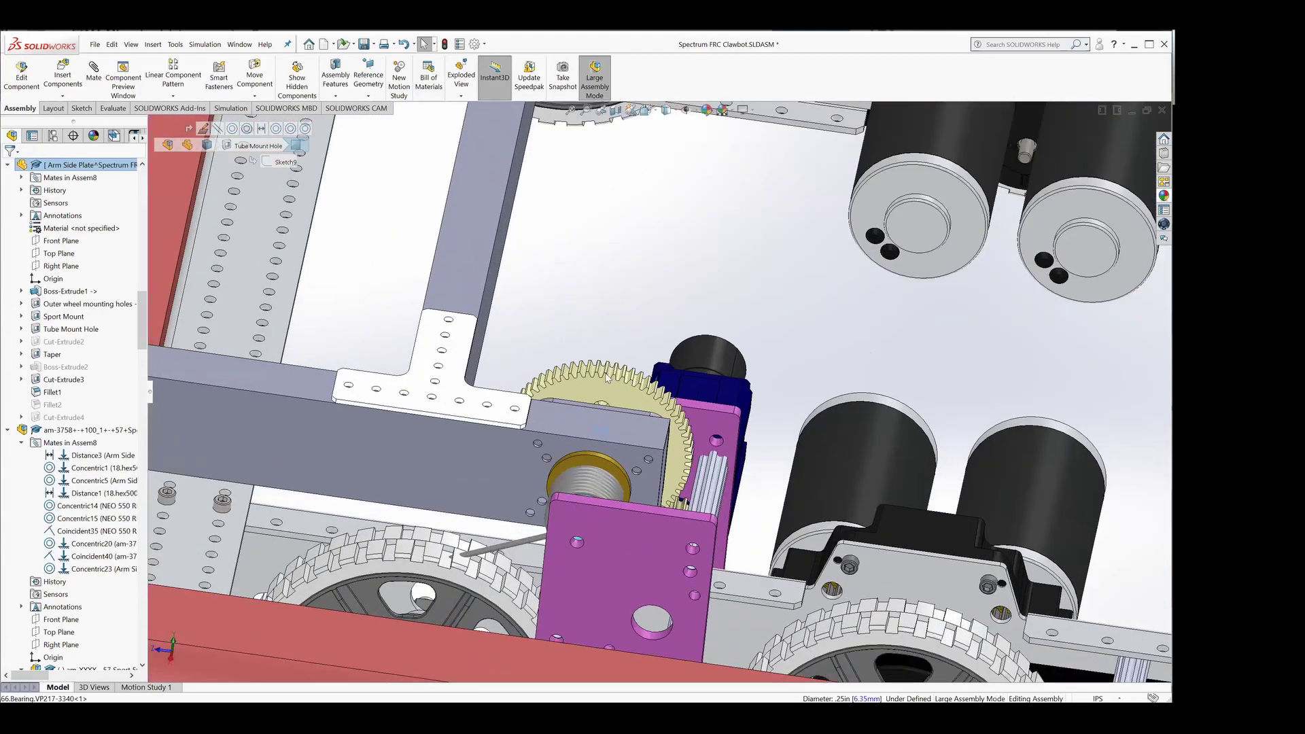
scroll(528, 403, up, 1)
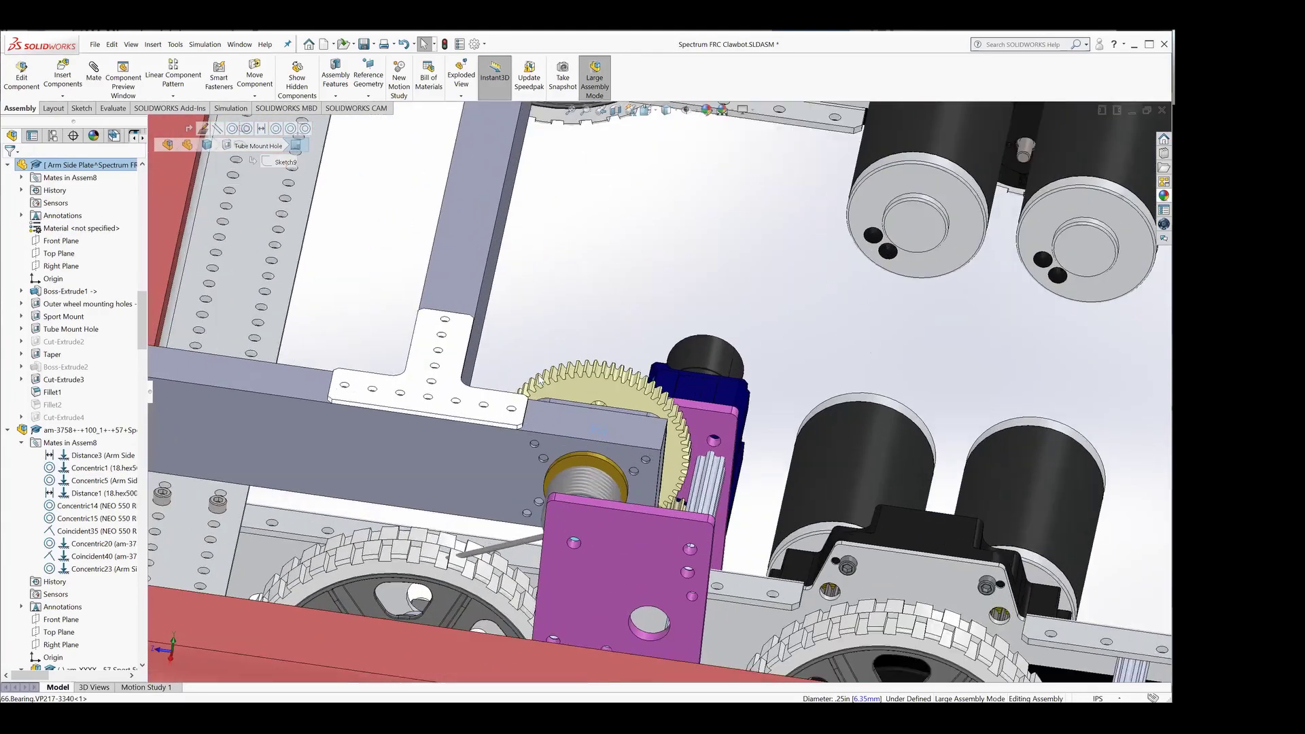
scroll(296, 392, up, 5)
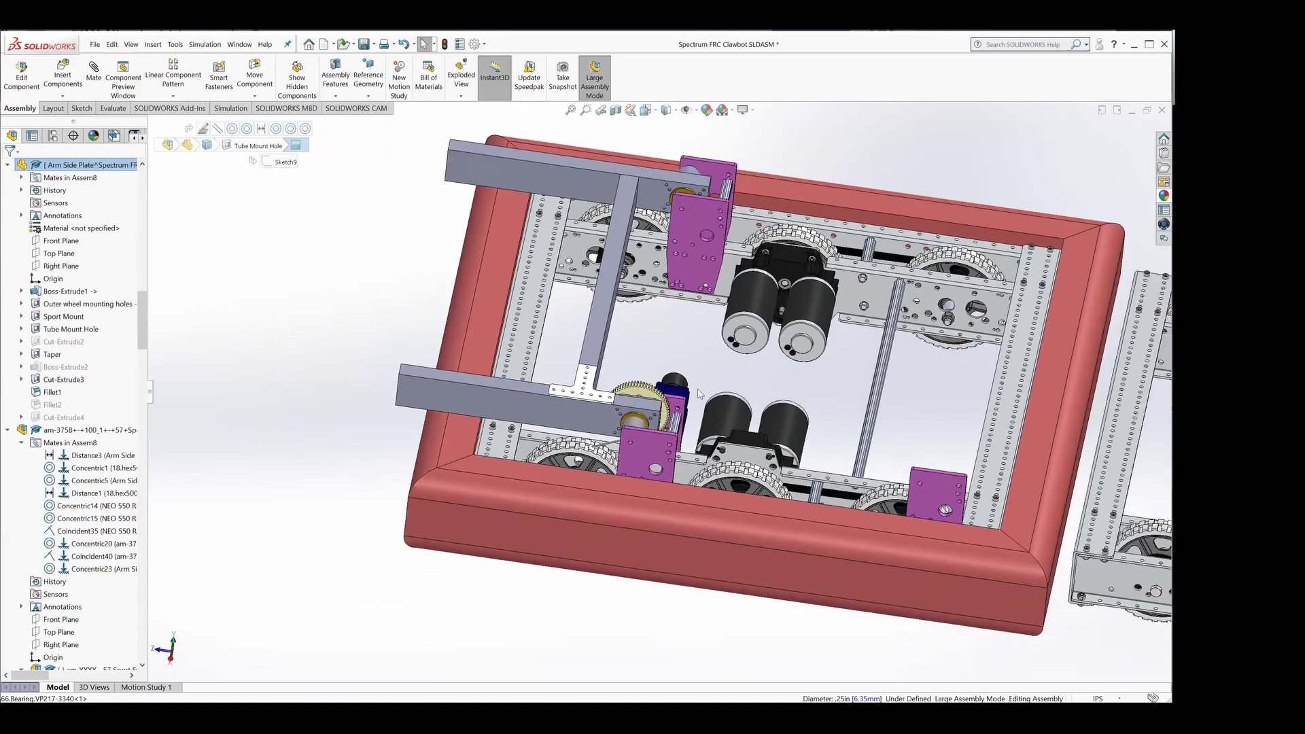
Step: Examine the geared arm pivot up close, including its large gear, pinion, gearbox, torsion spring, churro standoffs and side plates
scroll(681, 405, down, 7)
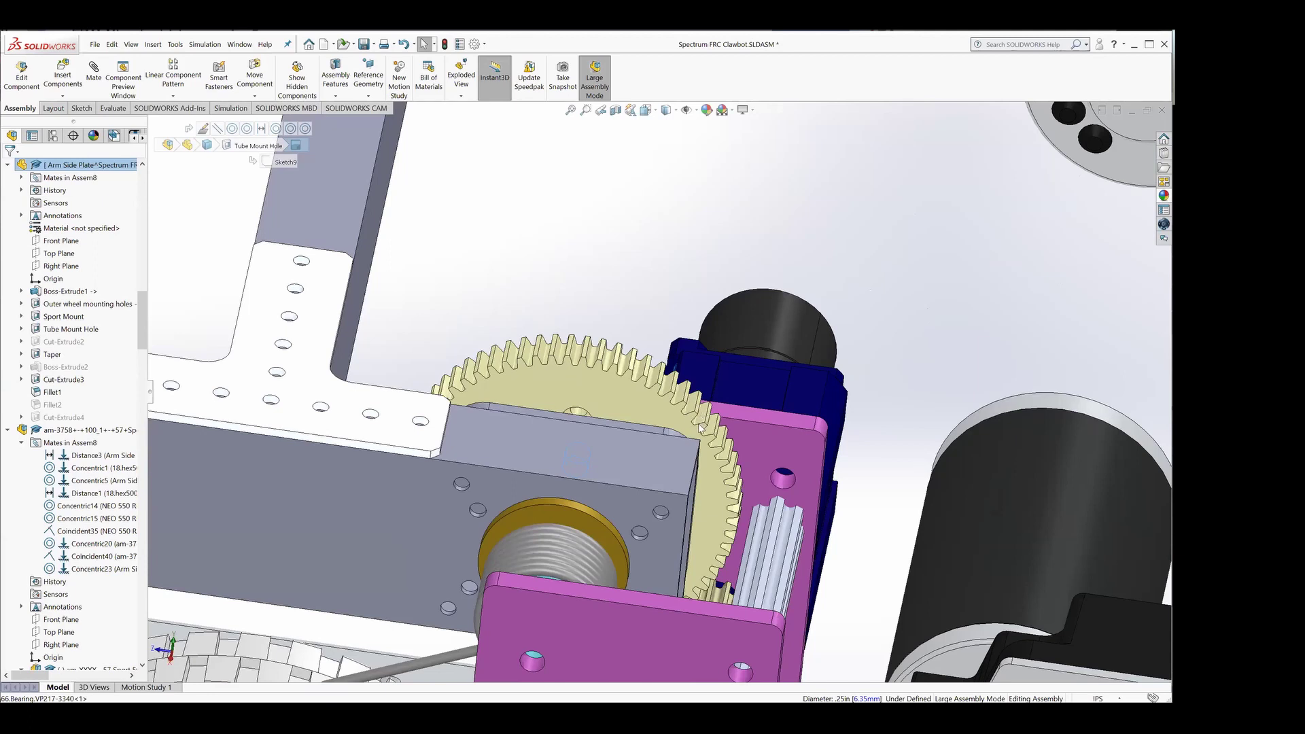
scroll(578, 419, up, 8)
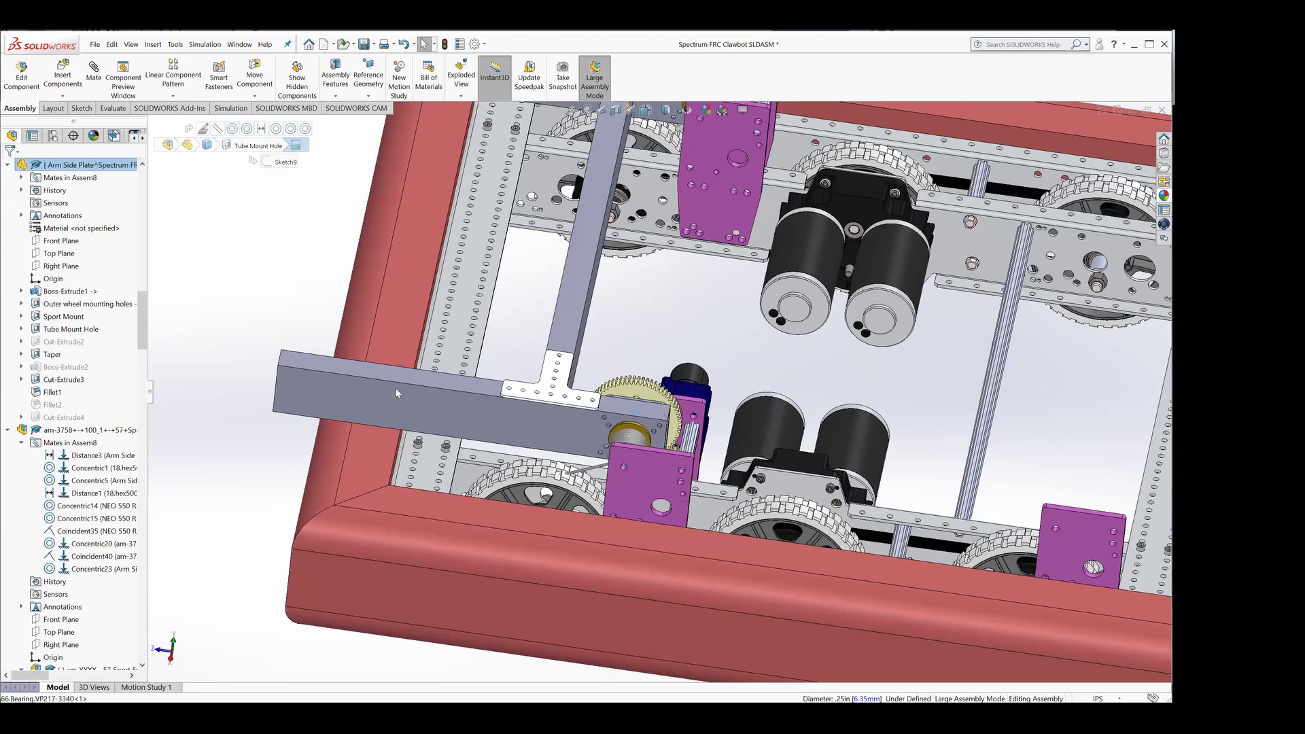
scroll(692, 420, down, 2)
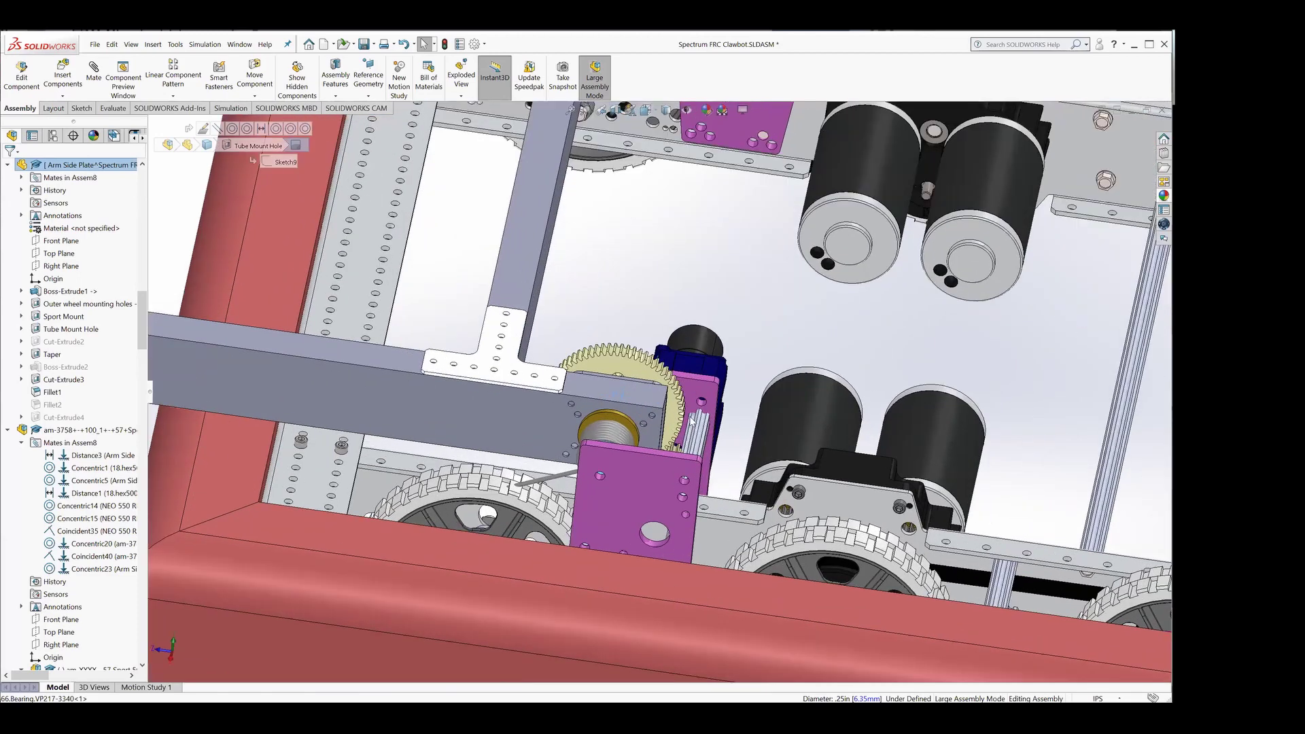
scroll(692, 419, down, 2)
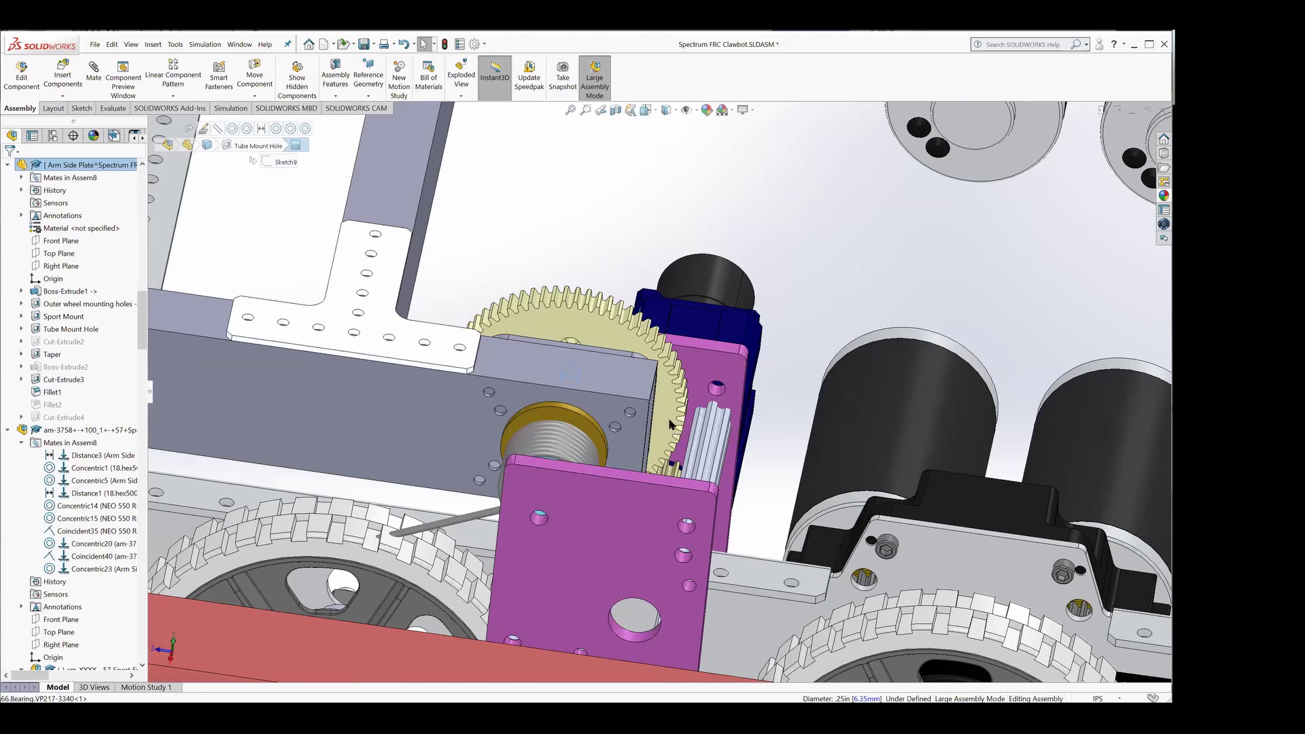
middle_drag(678, 365, 748, 442)
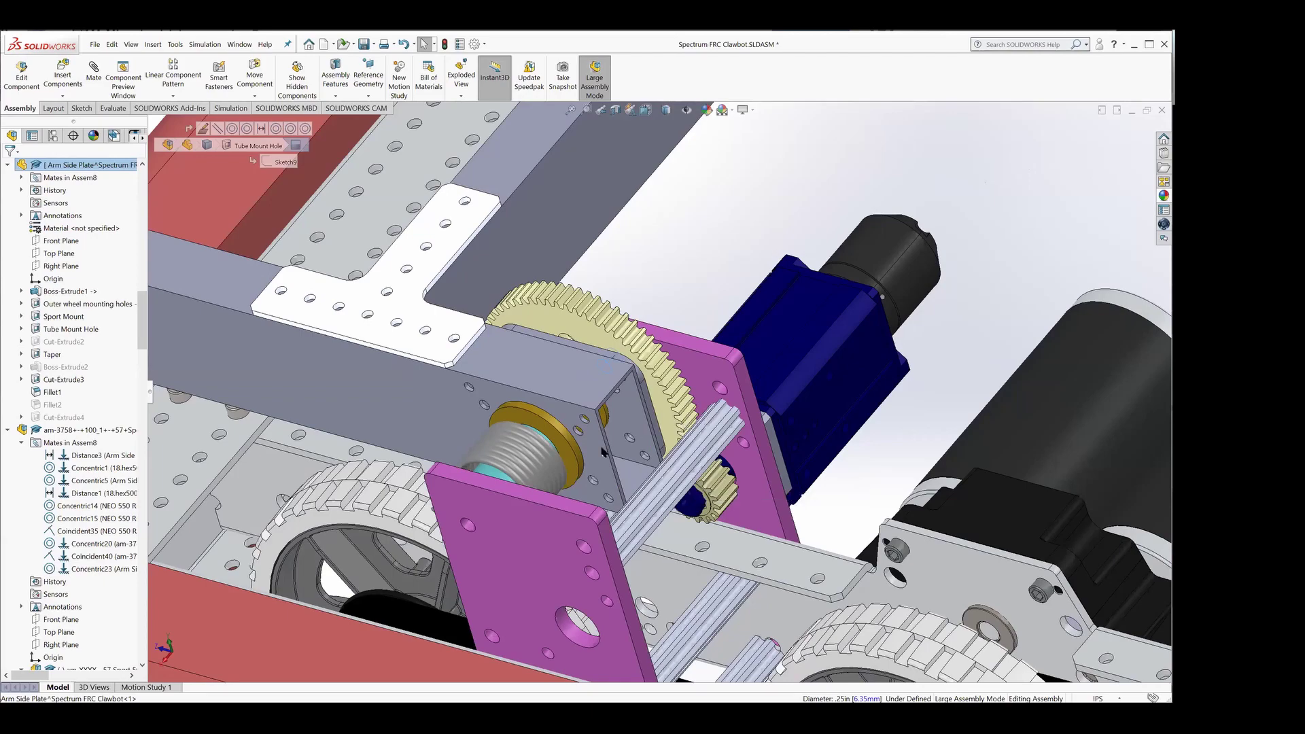
scroll(598, 449, up, 3)
scroll(428, 345, up, 5)
scroll(523, 309, down, 5)
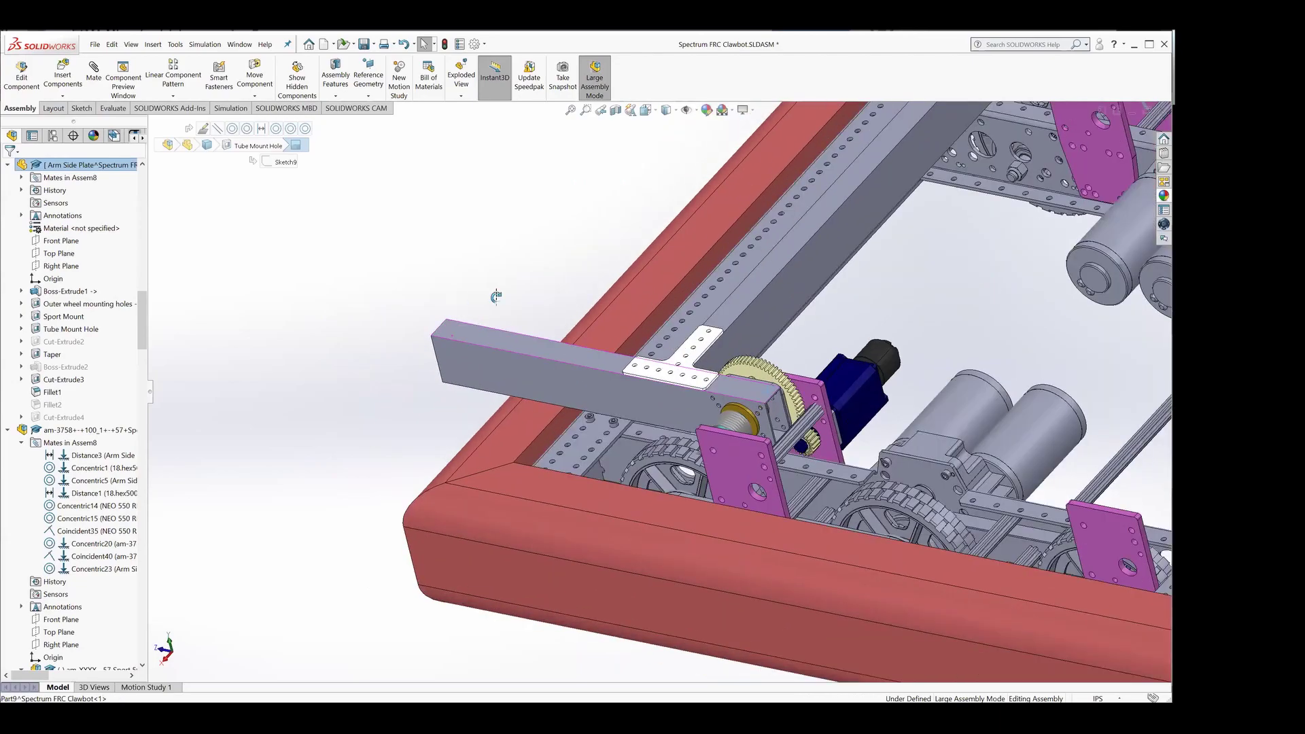
Step: Examine the arm's two tubes and crossbar, selecting the side face of the tube on the geared side and clearing the selection
middle_drag(524, 309, 666, 394)
scroll(701, 349, up, 4)
scroll(657, 224, down, 4)
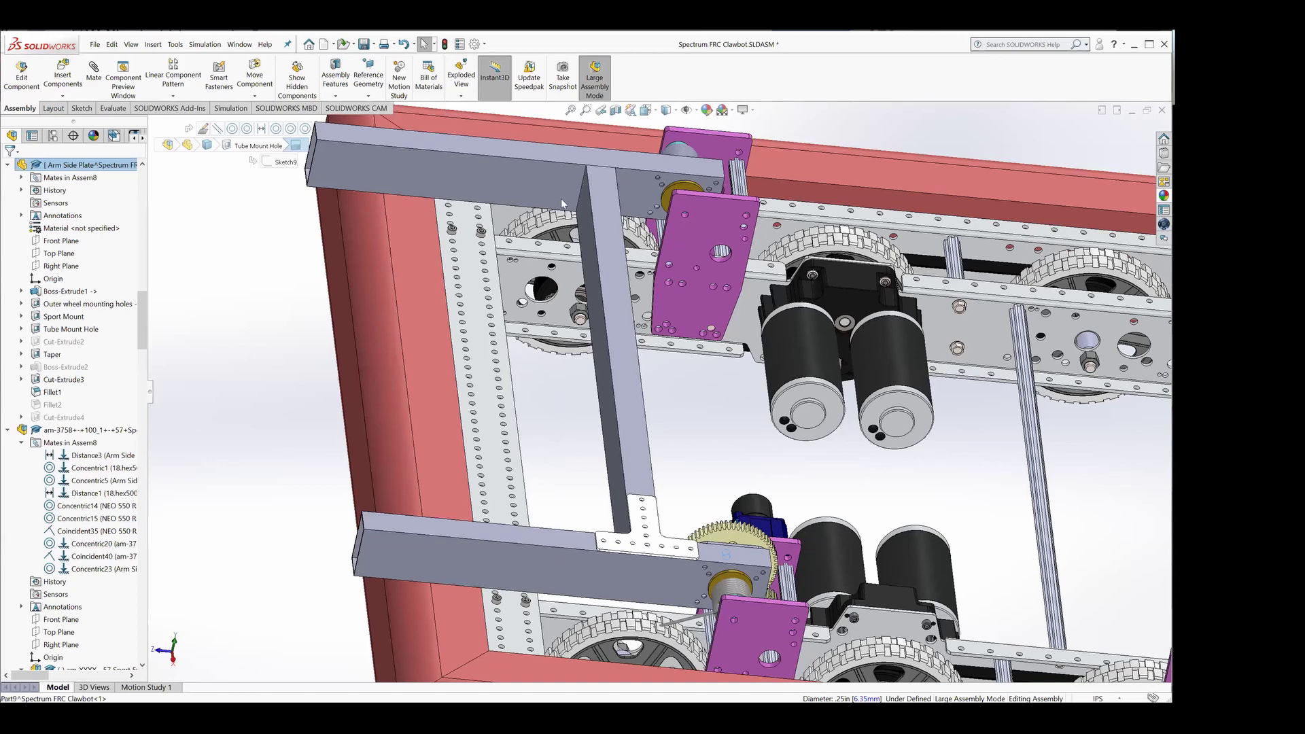
scroll(663, 407, up, 5)
scroll(663, 410, down, 2)
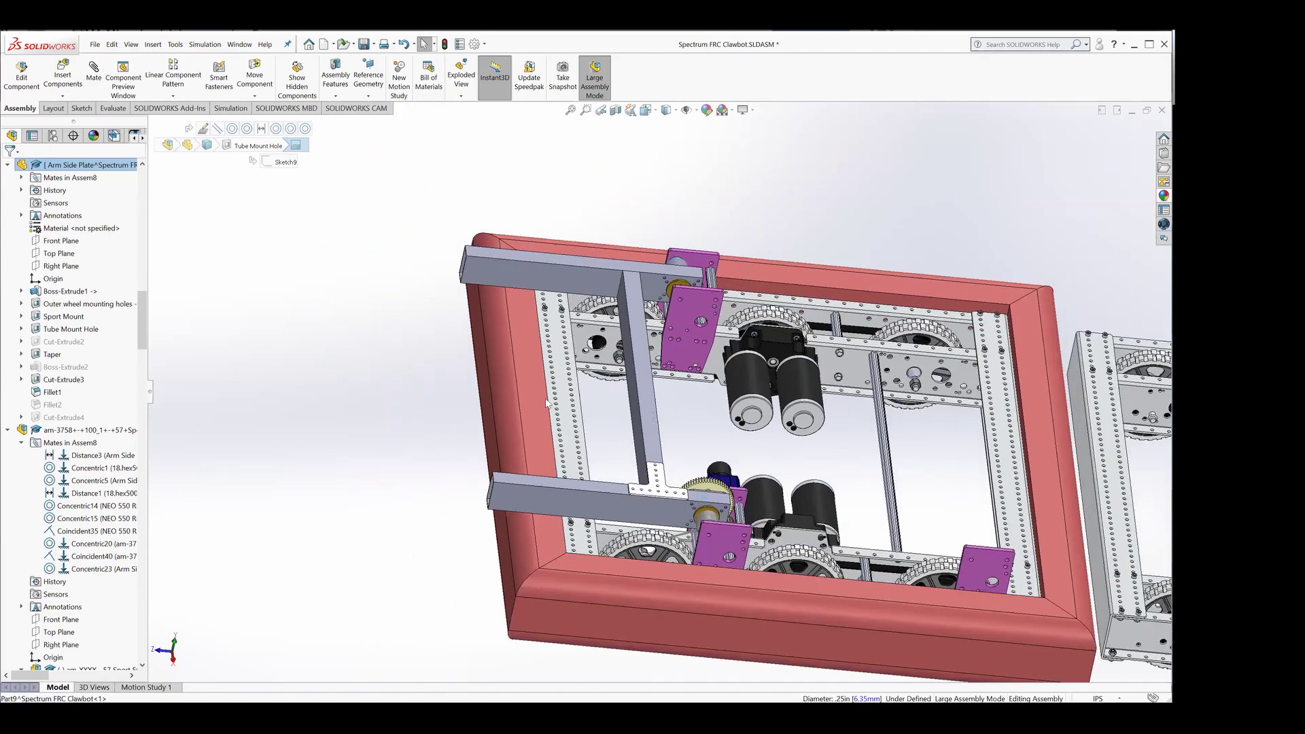
scroll(512, 374, down, 3)
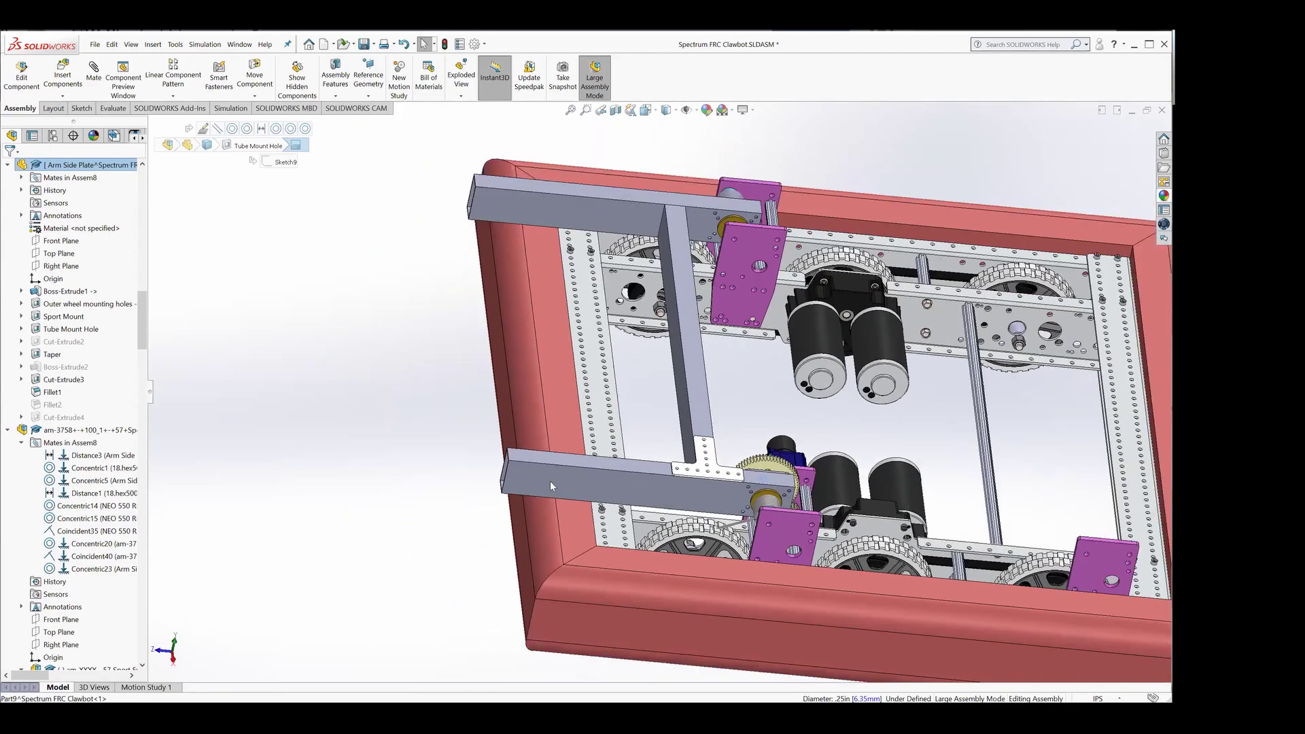
click(550, 480)
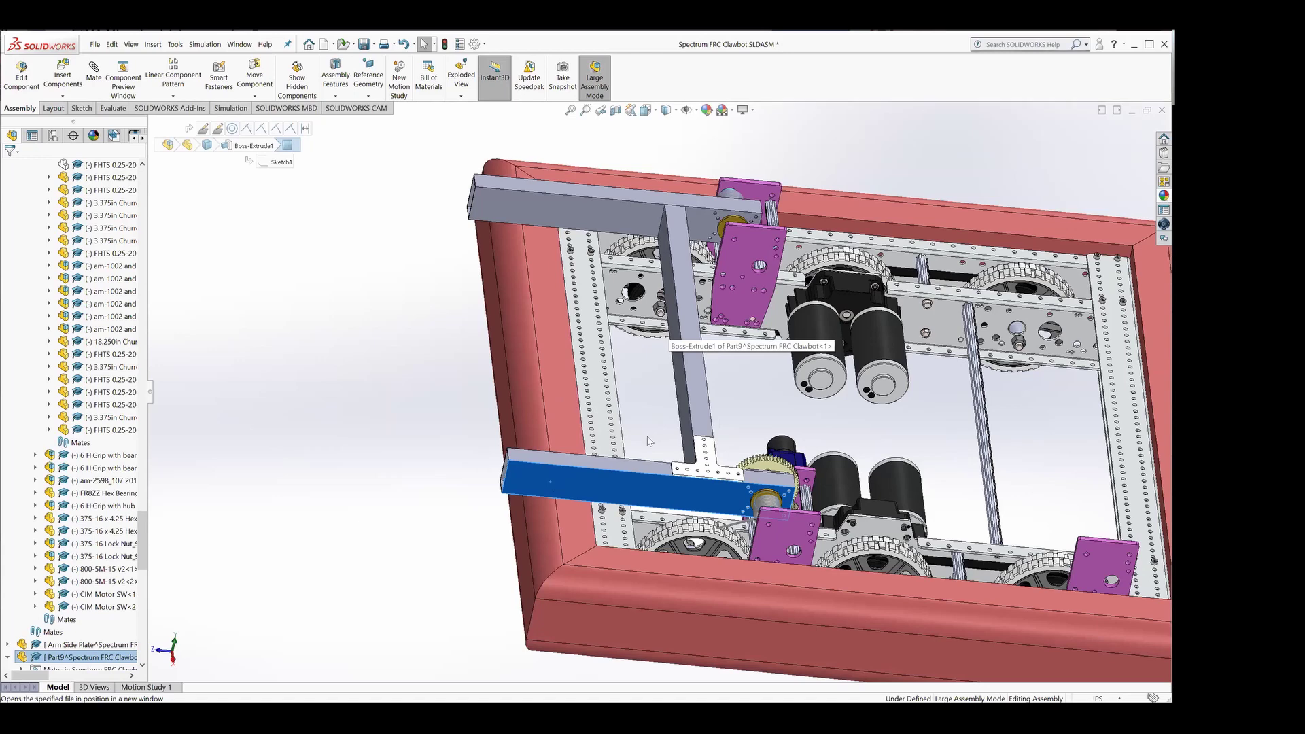
scroll(658, 410, up, 2)
scroll(659, 406, down, 1)
middle_drag(641, 395, 668, 412)
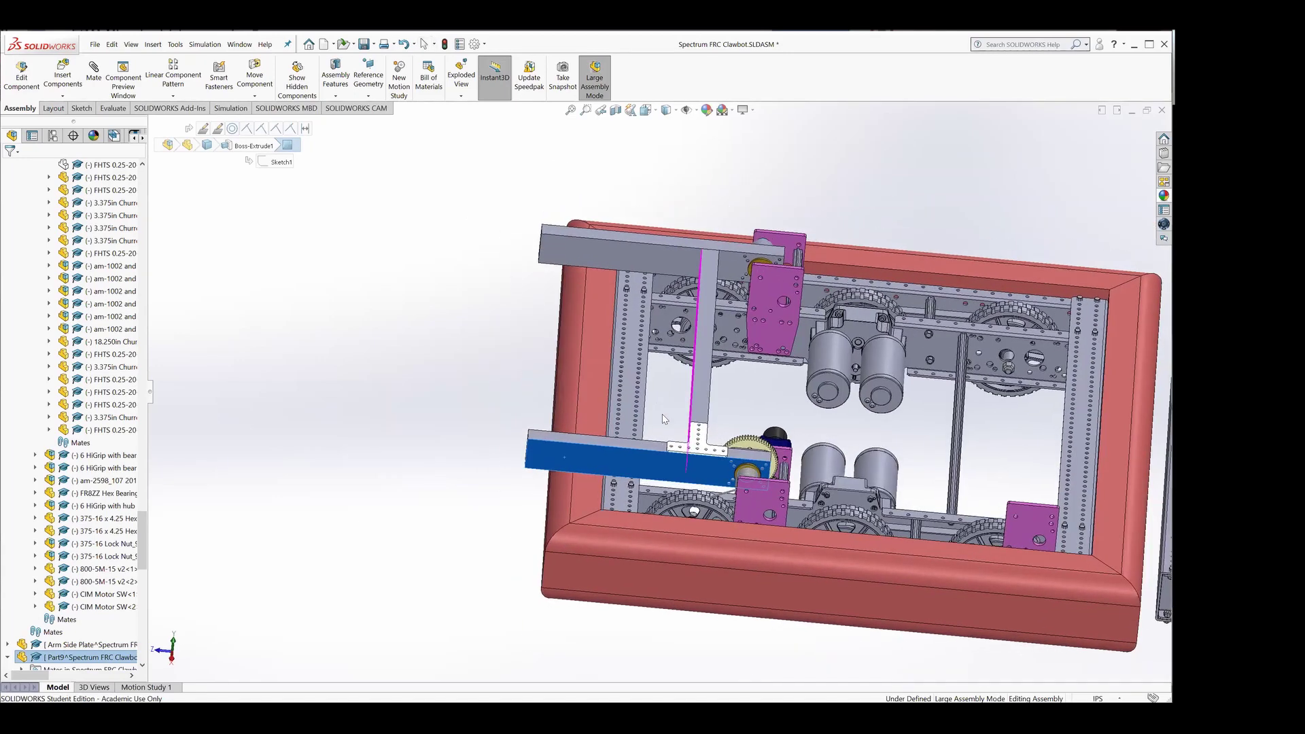
click(668, 413)
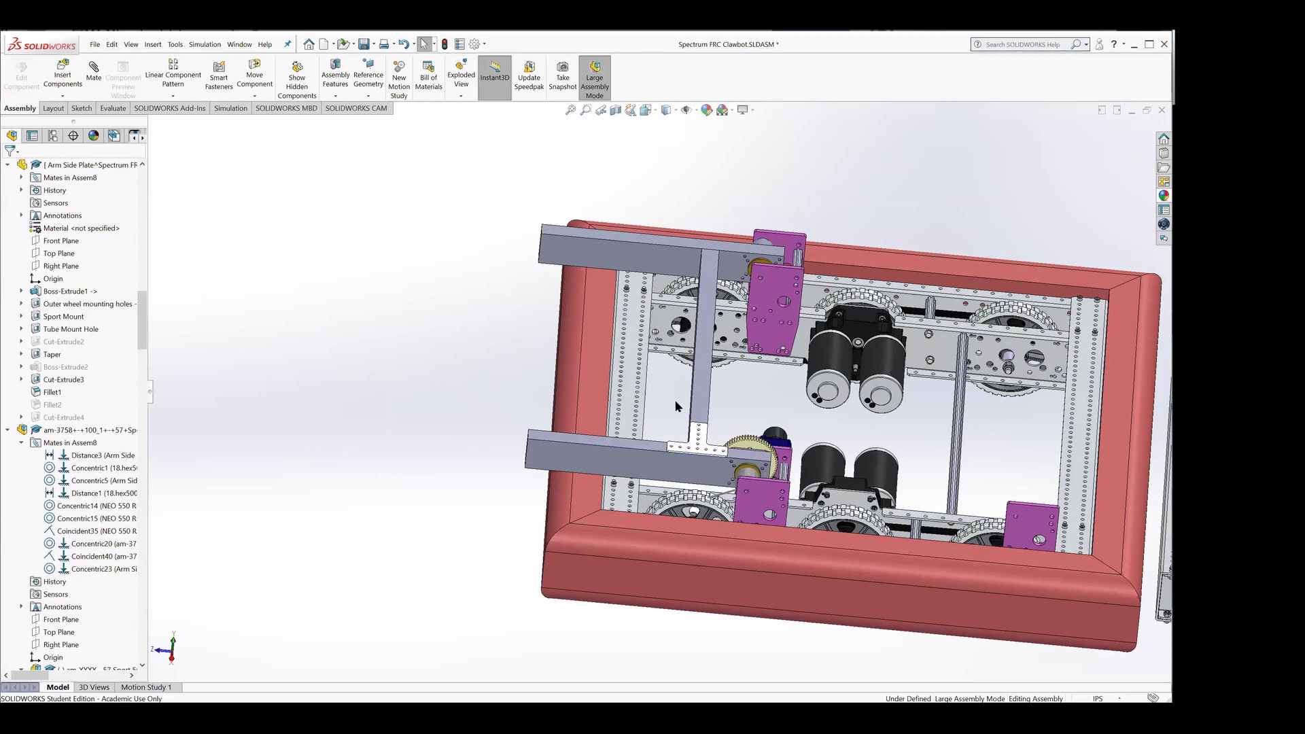
Step: Examine from several angles how the arm extends over the bumper and how its pivots sit along the chassis rails
scroll(675, 406, up, 2)
scroll(659, 398, down, 6)
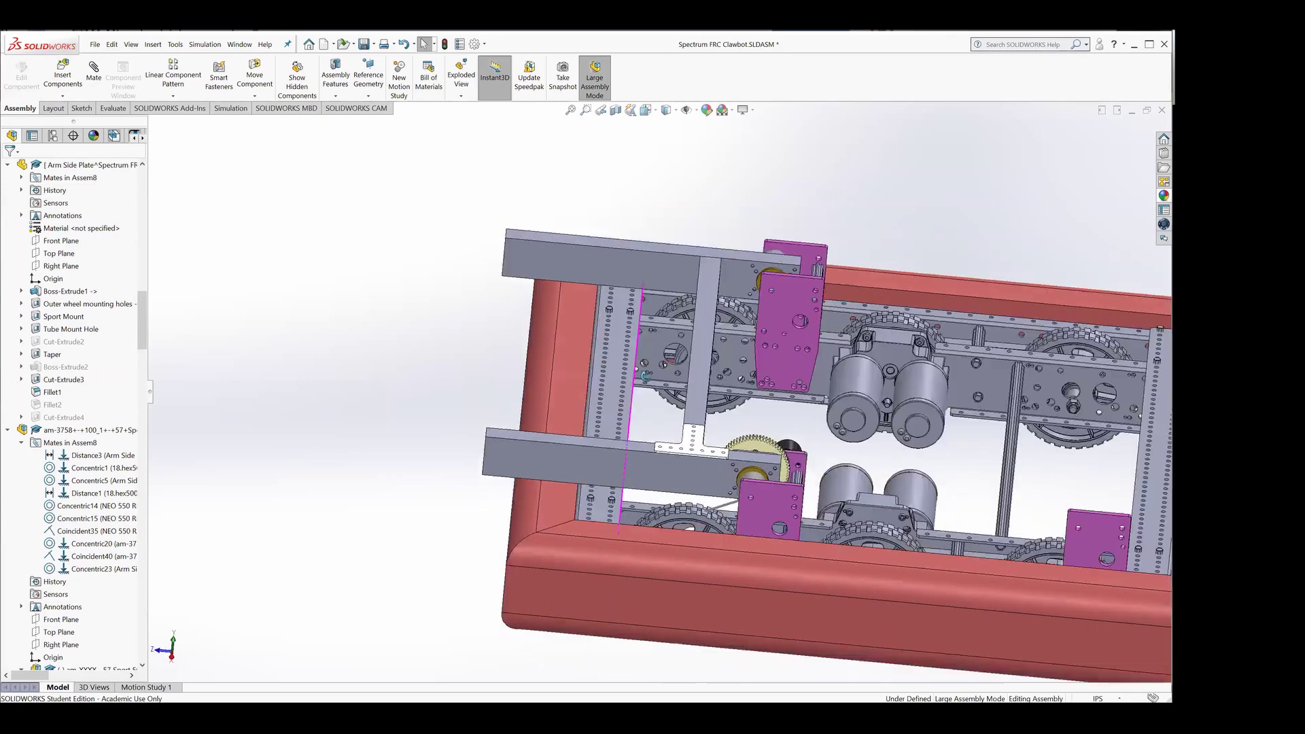
mouse_move(646, 373)
middle_down()
mouse_move(780, 340)
mouse_move(830, 446)
middle_up()
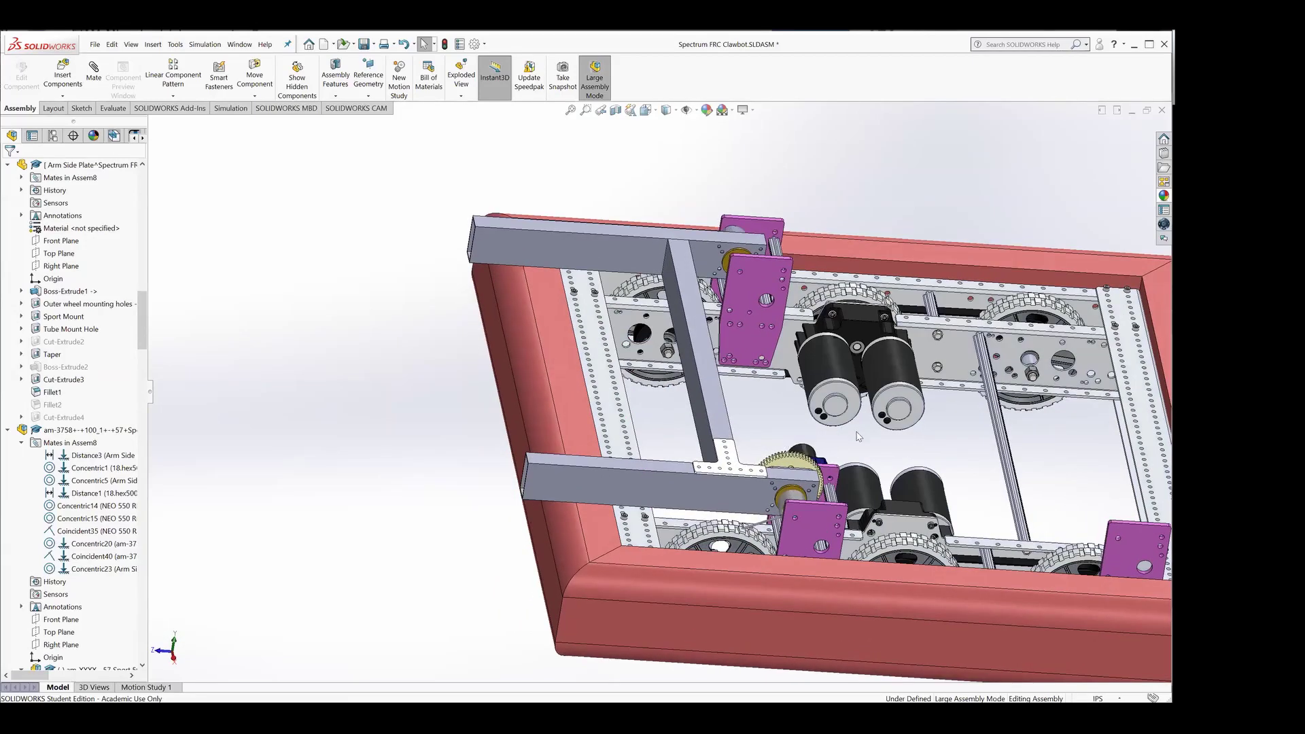
scroll(884, 456, up, 4)
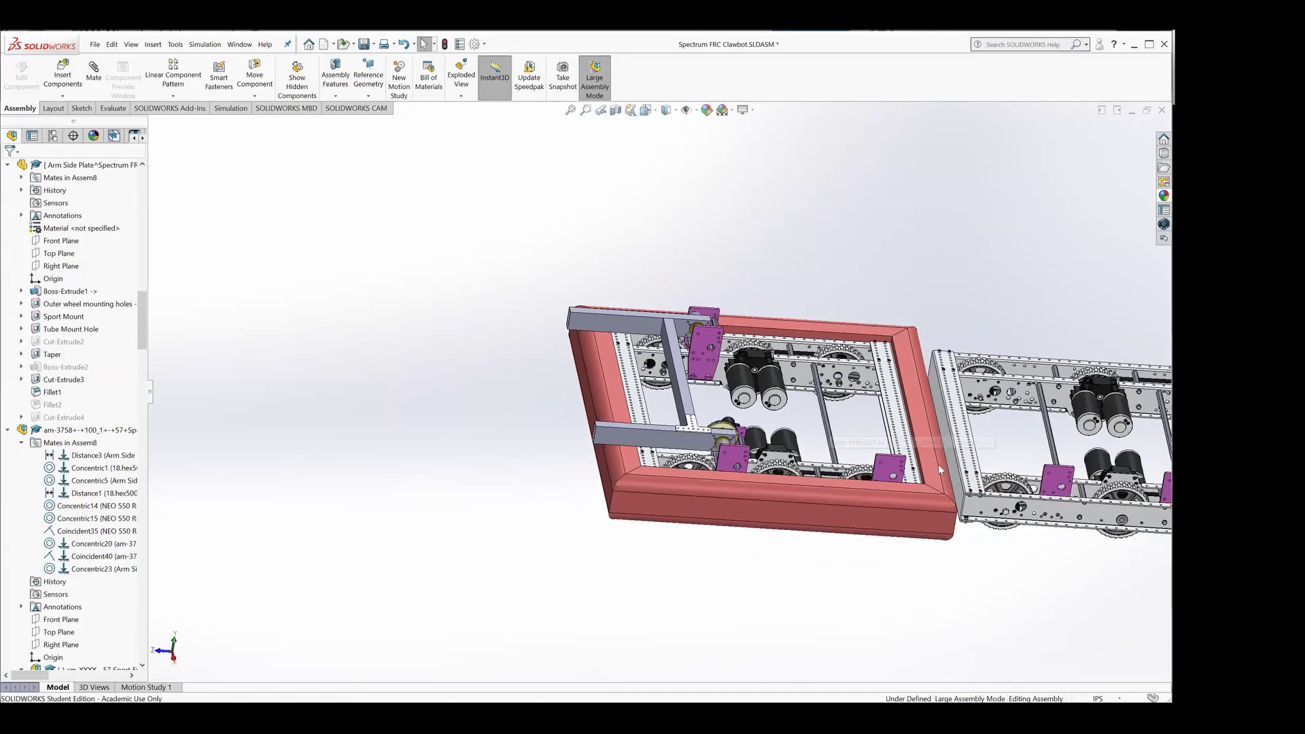
scroll(747, 422, up, 3)
scroll(571, 390, down, 5)
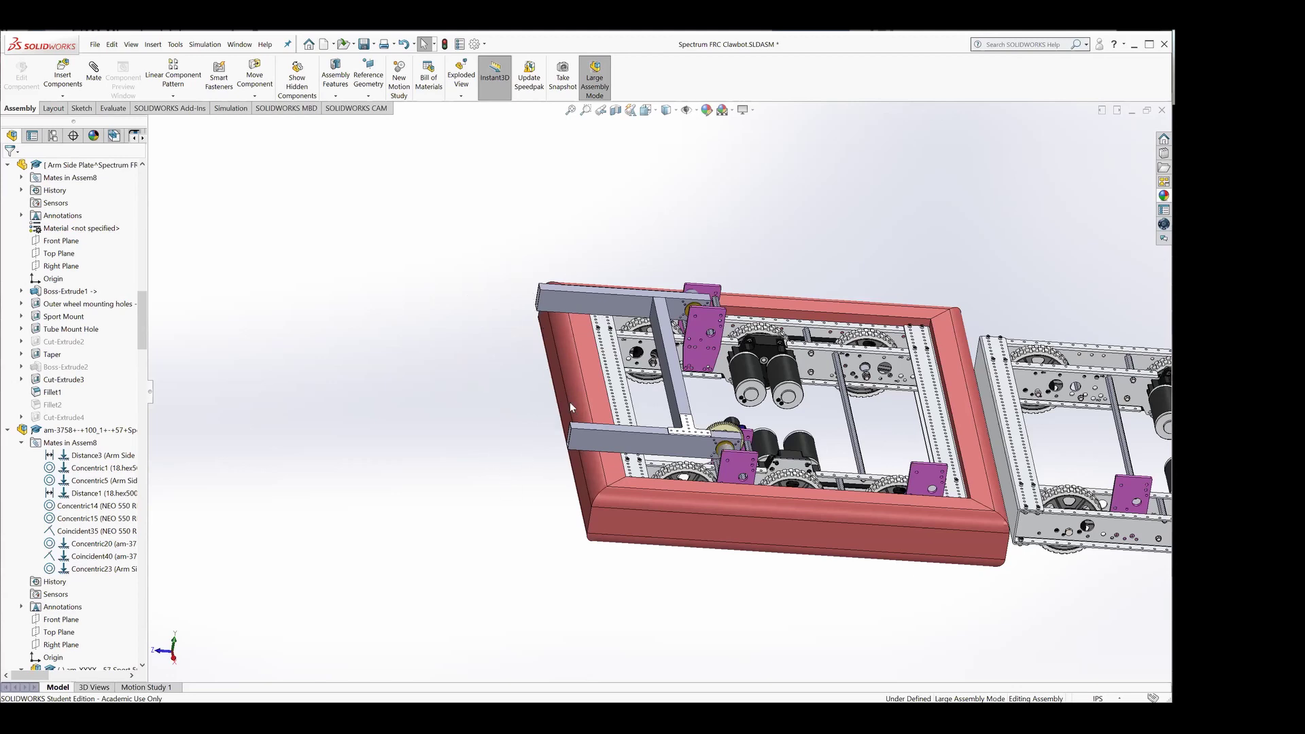
ctrl+middle_drag(708, 379, 684, 415)
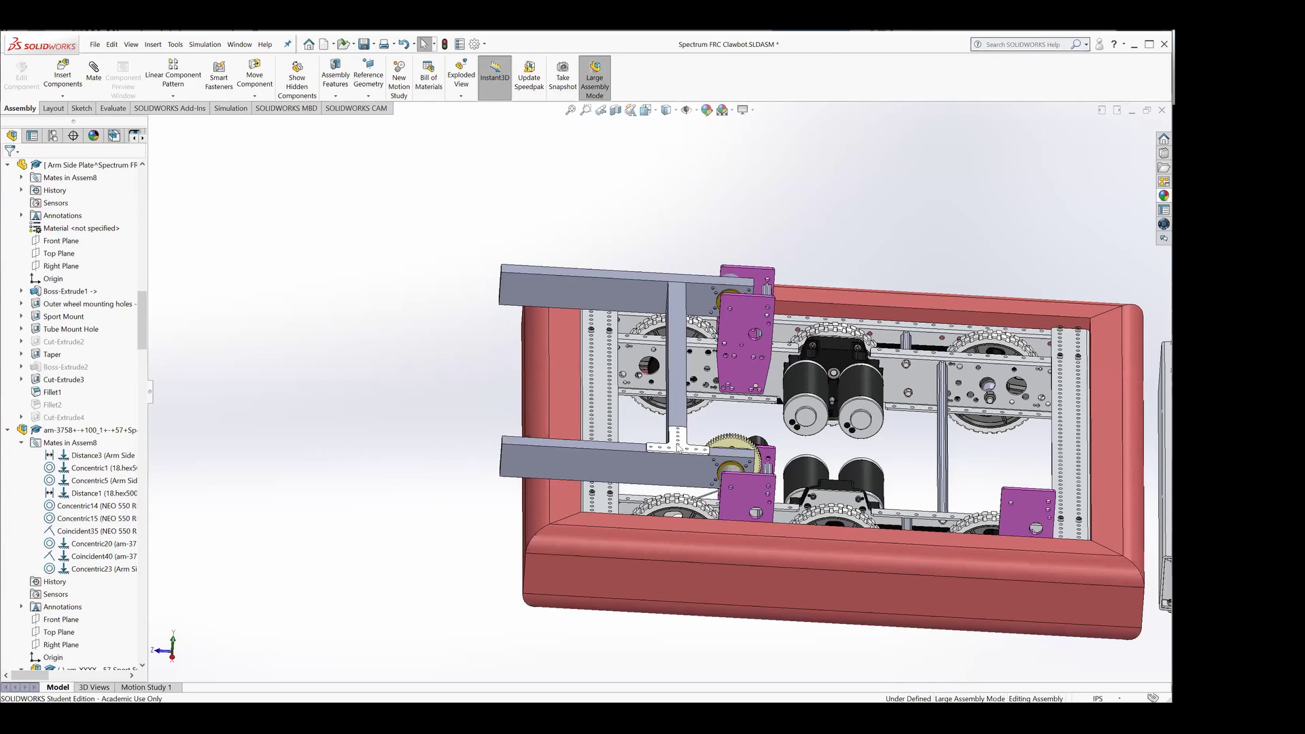
mouse_move(686, 439)
middle_down()
mouse_move(692, 428)
mouse_move(697, 454)
middle_up()
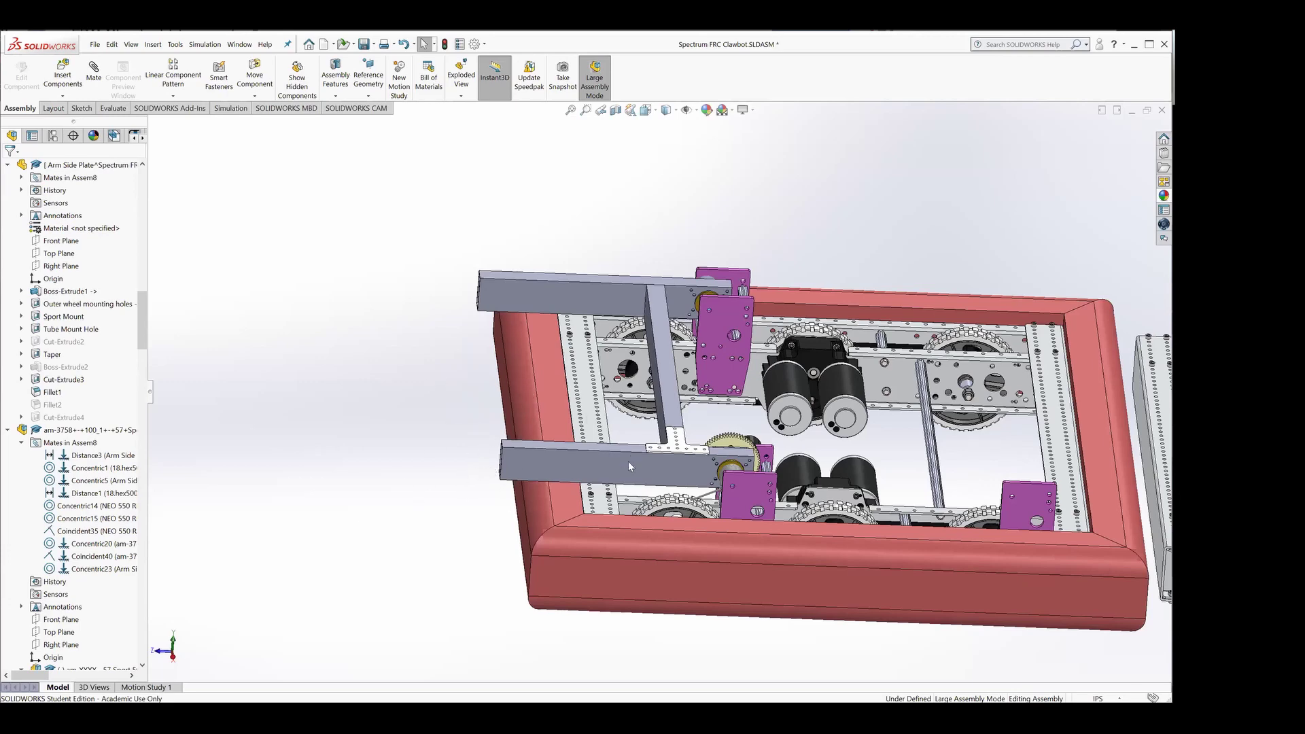
middle_drag(630, 481, 717, 408)
scroll(716, 408, down, 3)
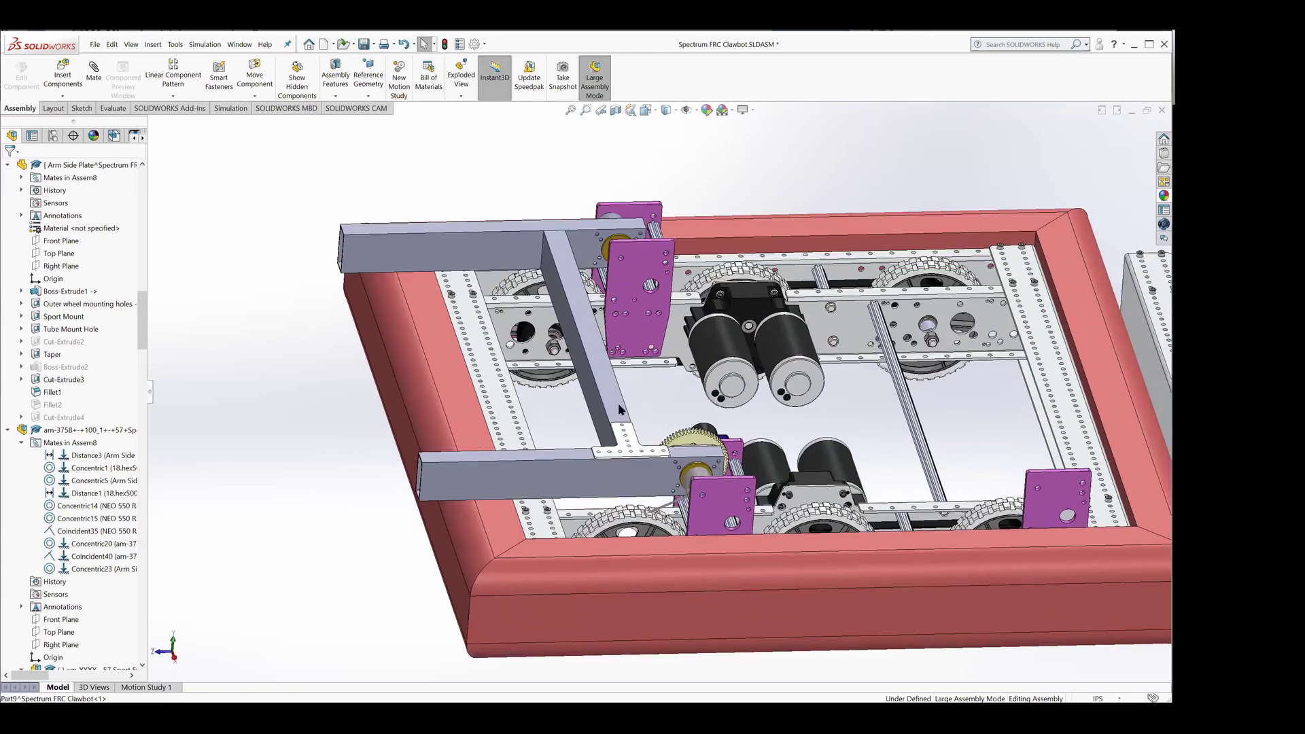
middle_drag(718, 459, 711, 411)
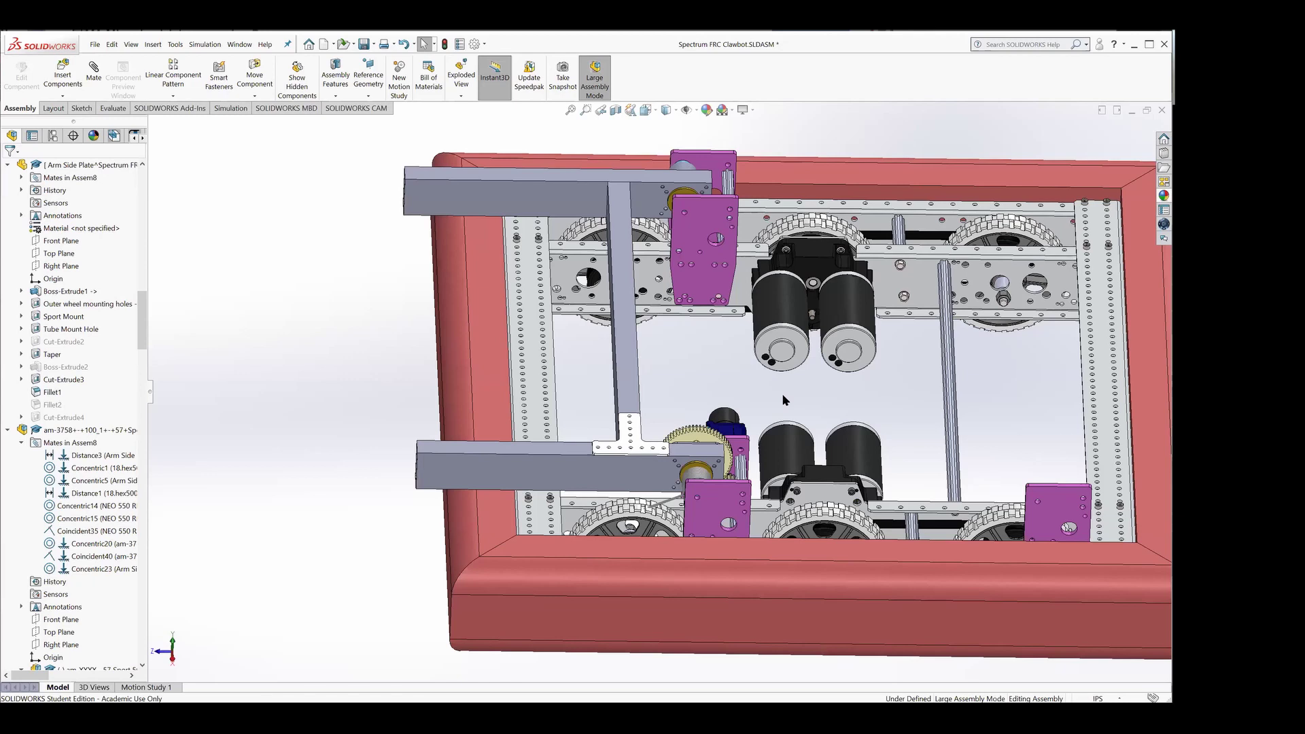
Step: Select the mirrored arm side plate on the pivot opposite the gear and view it within the whole robot
click(707, 287)
click(707, 282)
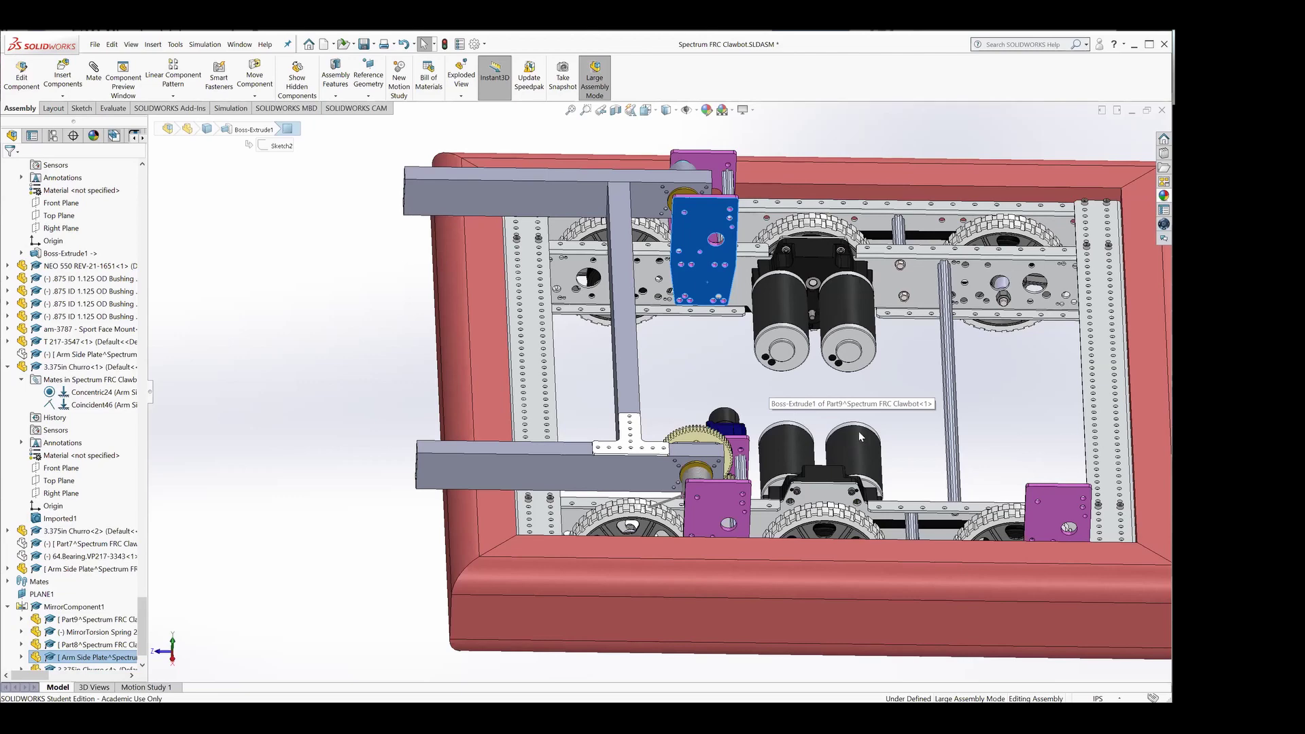
scroll(812, 415, up, 5)
scroll(782, 408, down, 2)
scroll(746, 410, down, 1)
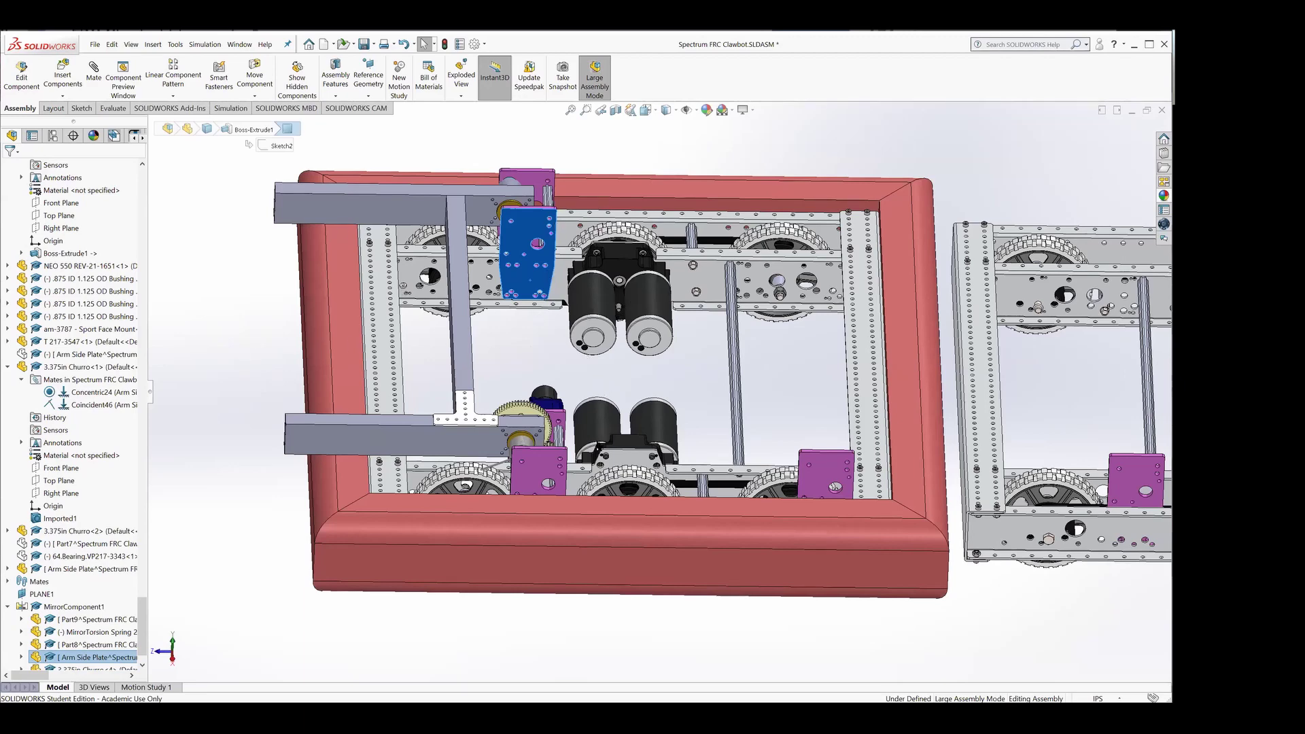
Step: Inspect the torsion spring, bushing and side plate on the geared pivot and their relation to the arm tube
scroll(533, 459, down, 3)
mouse_move(579, 431)
middle_down()
mouse_move(522, 401)
mouse_move(544, 381)
middle_up()
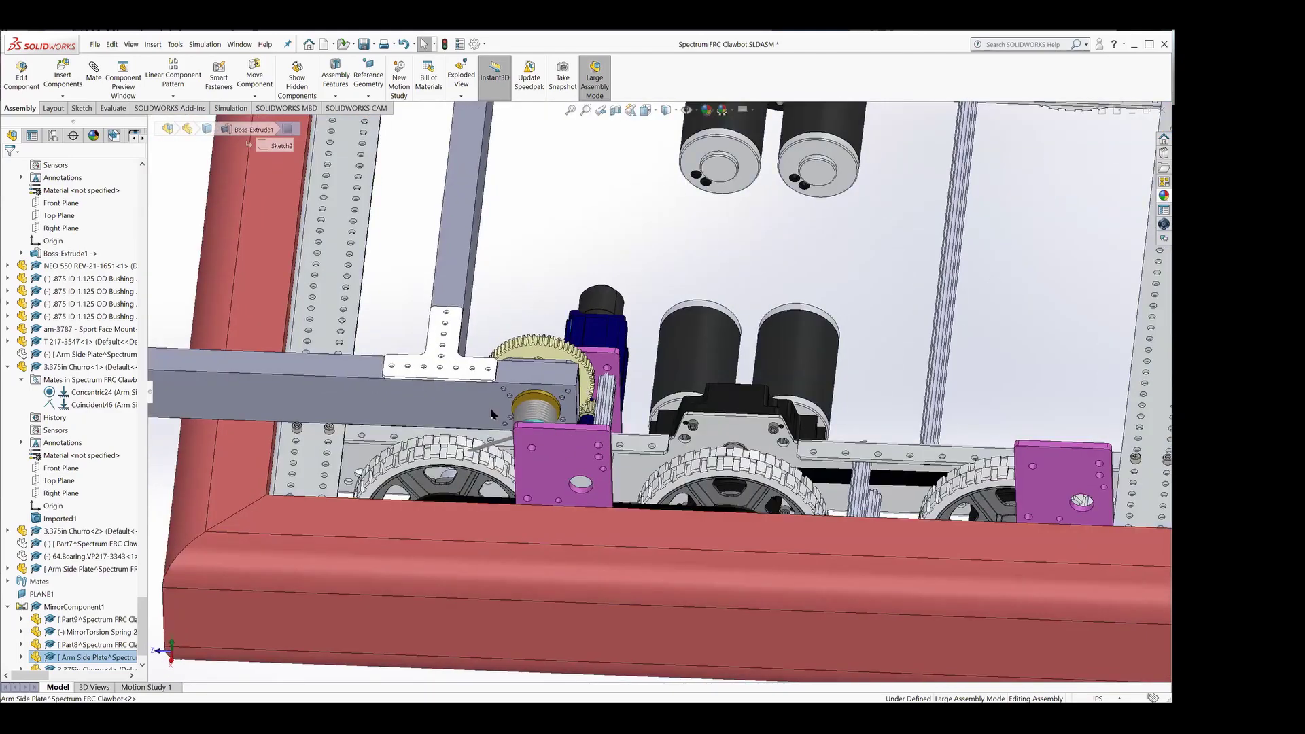
scroll(529, 422, down, 4)
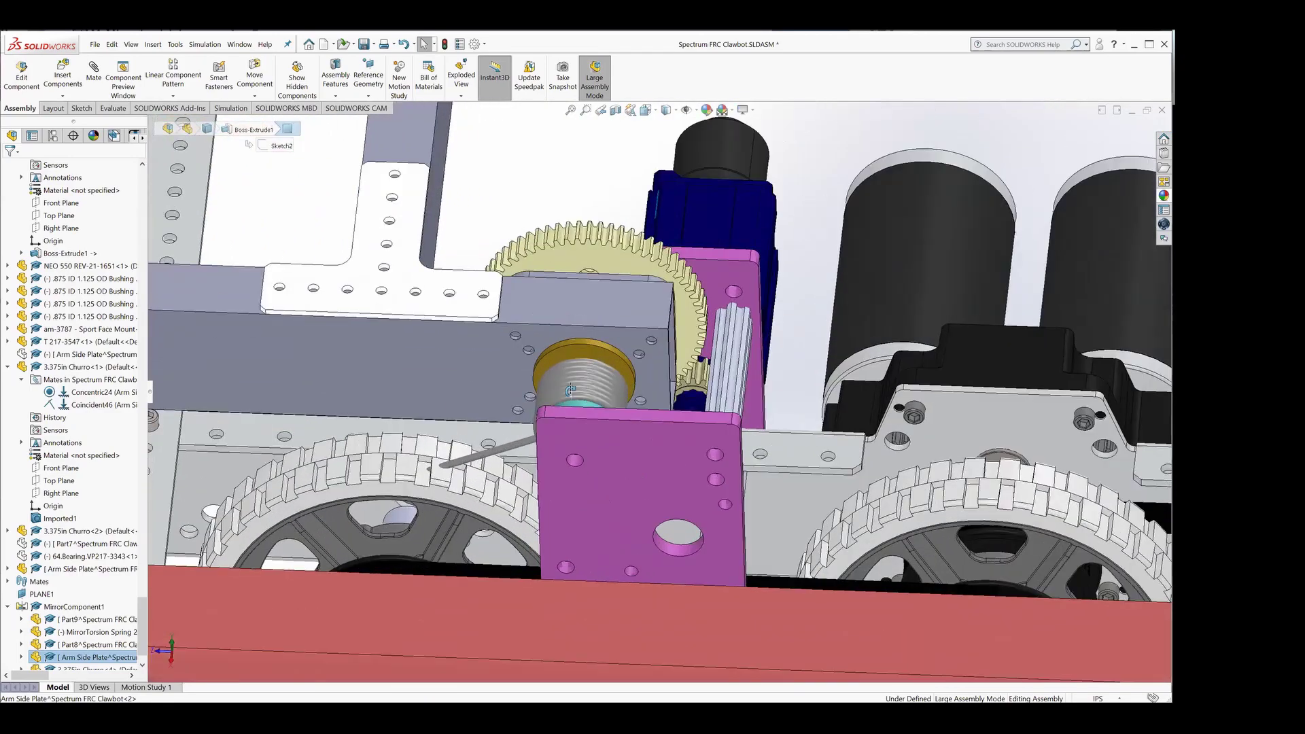
middle_drag(525, 417, 503, 468)
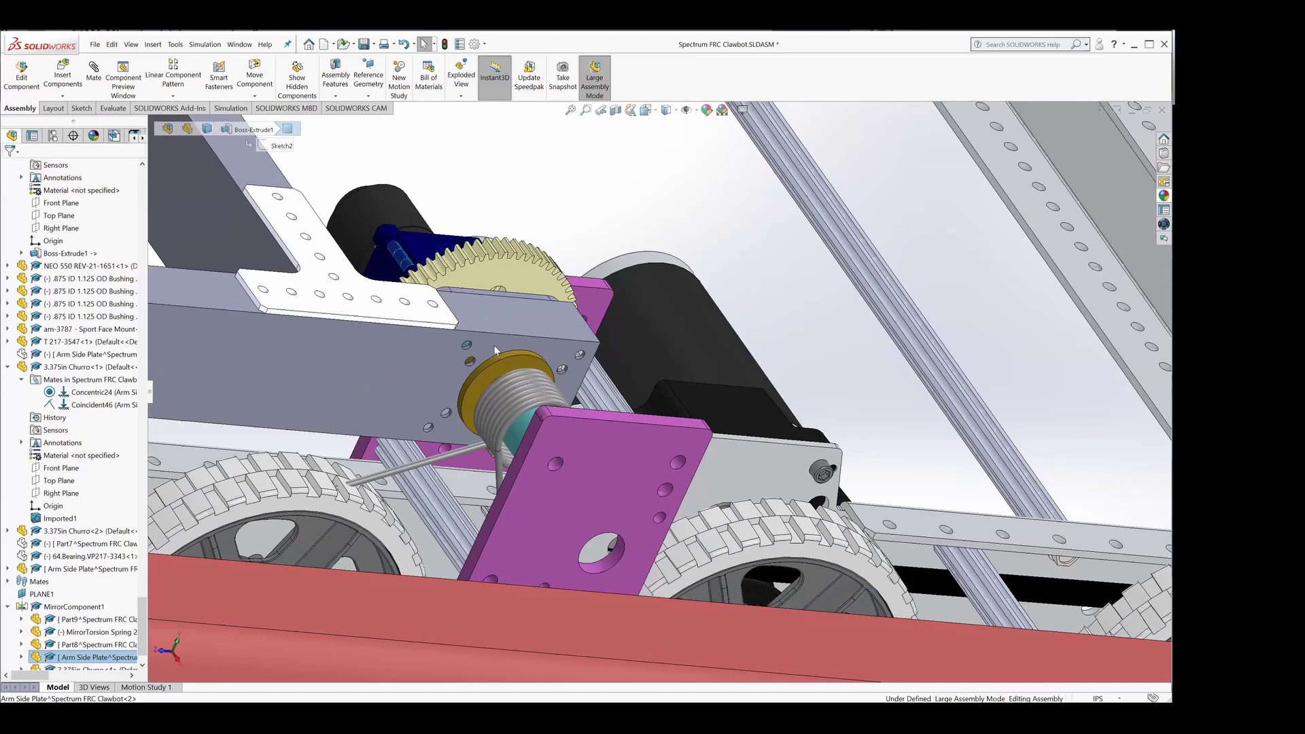
scroll(670, 366, up, 5)
scroll(671, 359, up, 3)
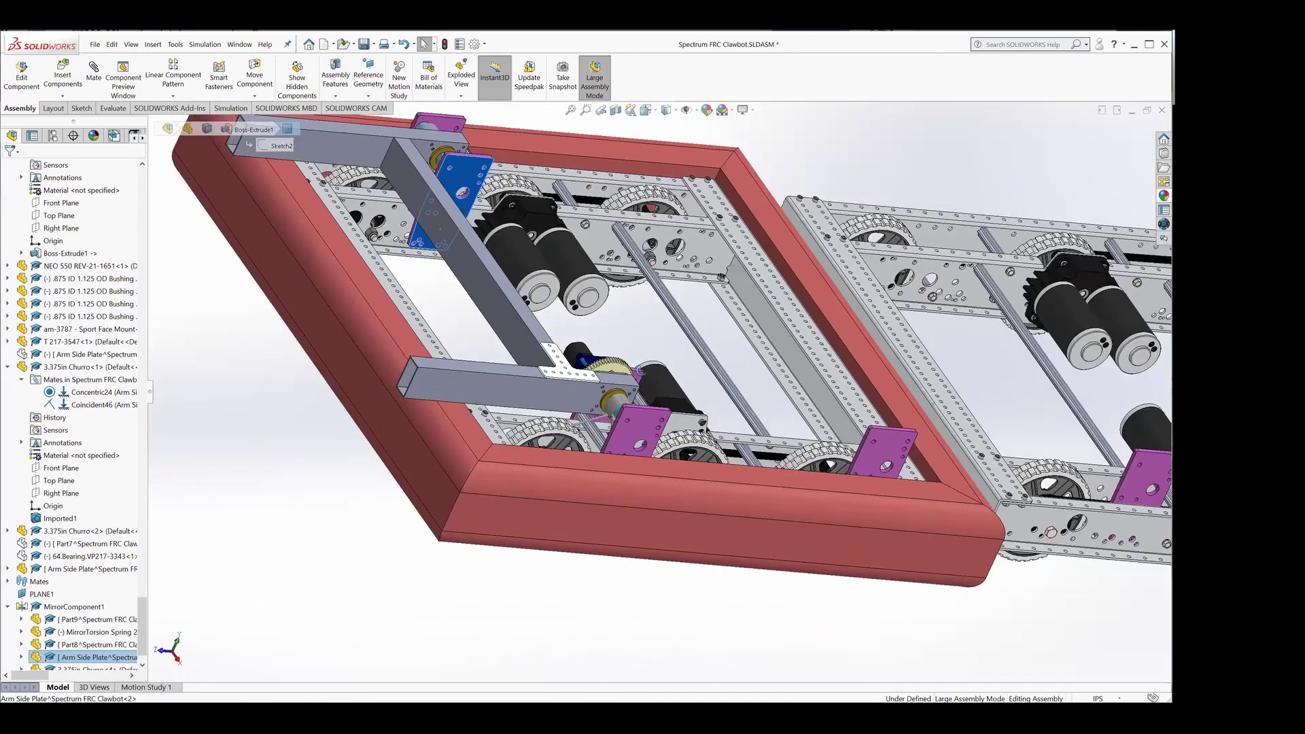
Step: Compare the selected mirrored side plate with the geared side and examine the MirrorComponent1 parts on the ungeared pivot
middle_drag(671, 360, 467, 362)
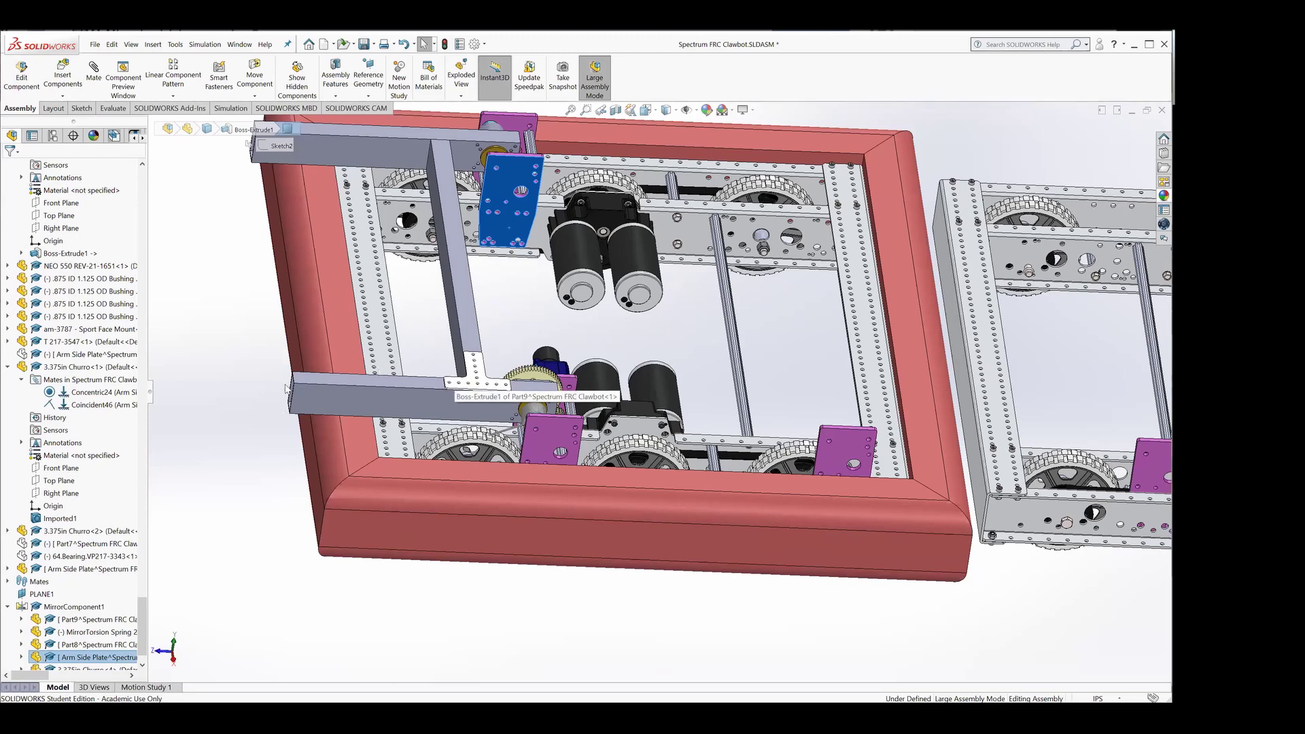
ctrl+middle_drag(519, 299, 627, 404)
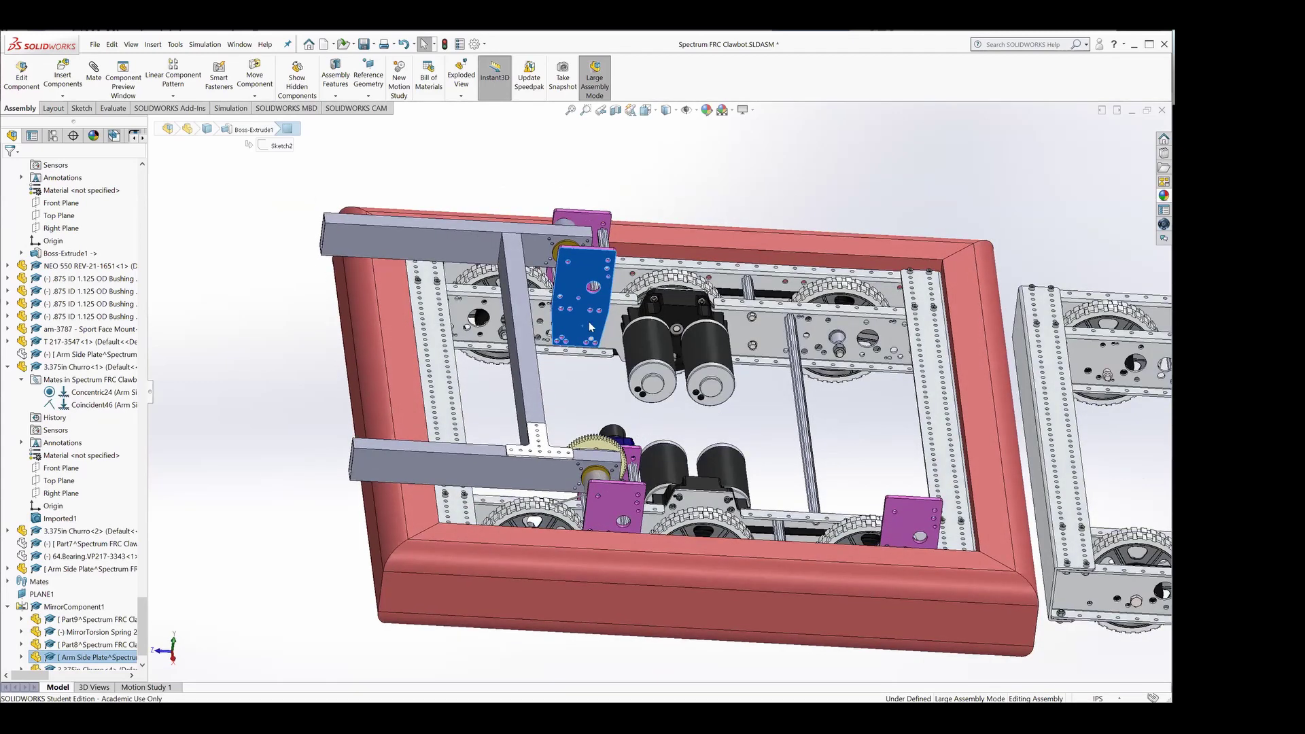
scroll(582, 319, down, 5)
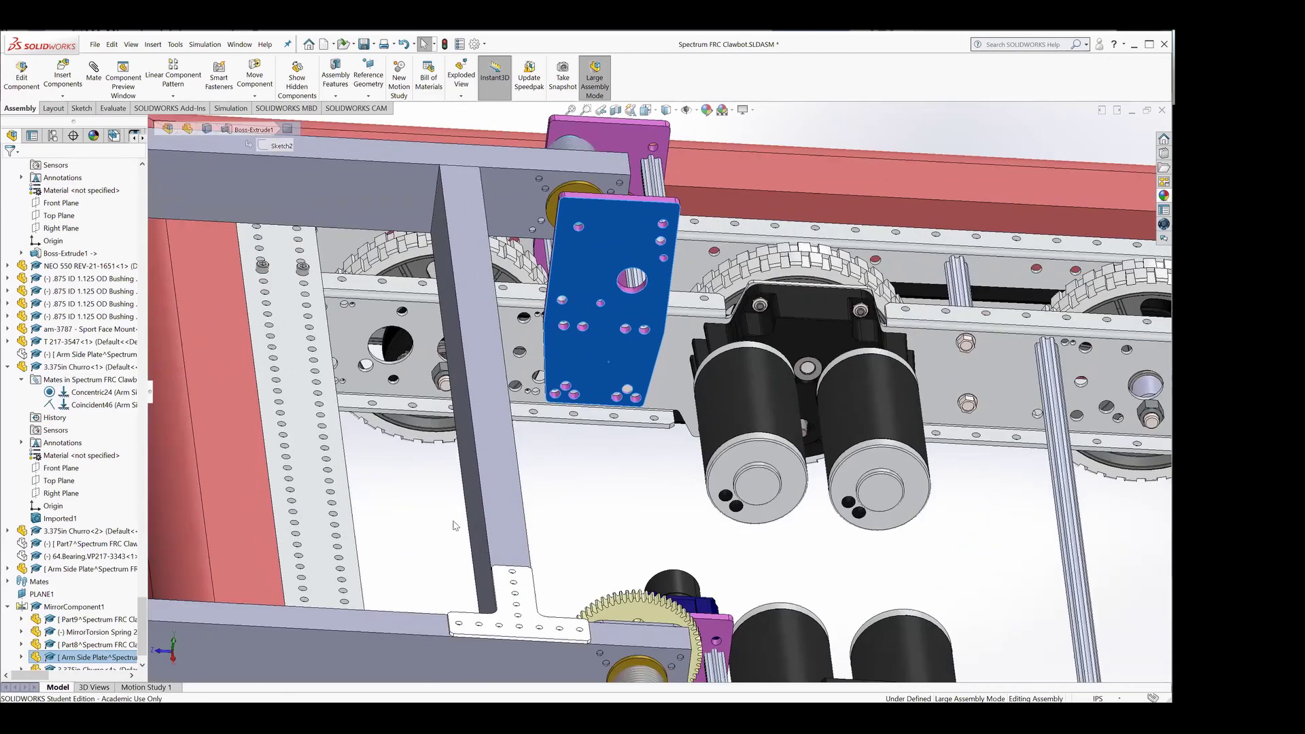
scroll(336, 590, up, 3)
scroll(71, 549, down, 1)
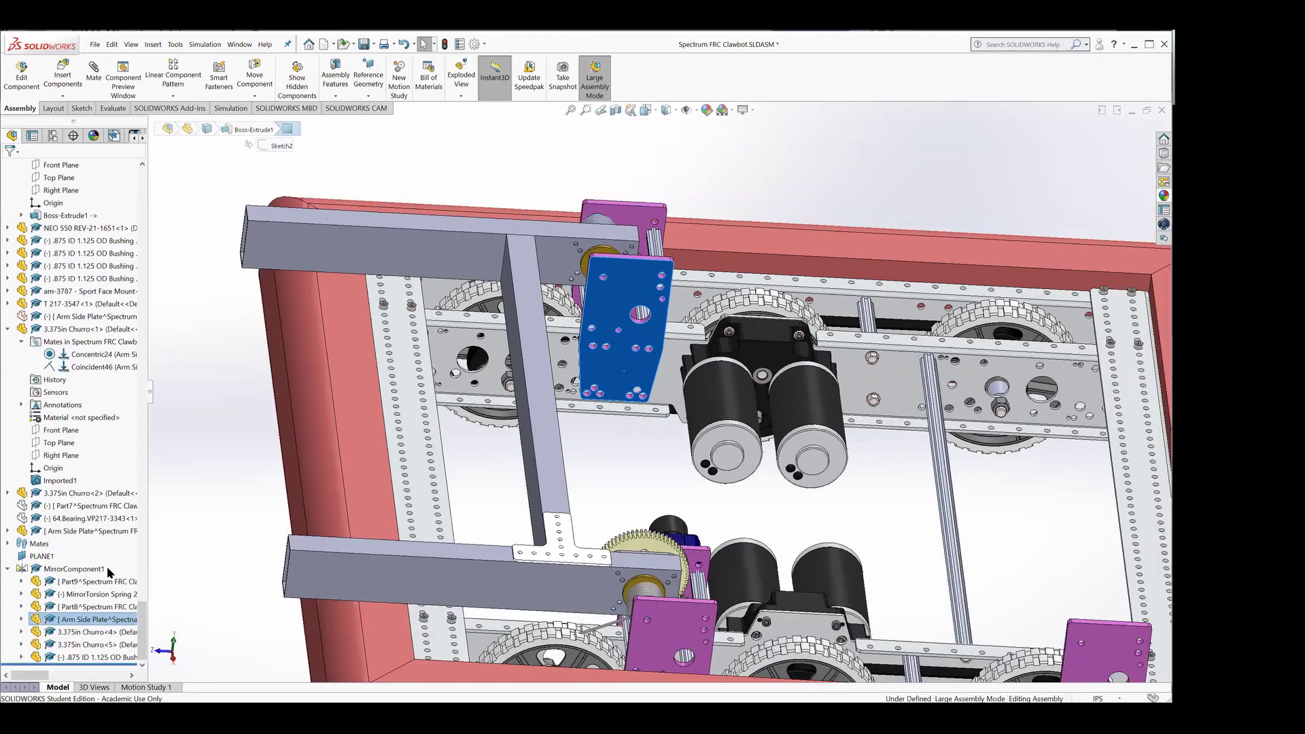
scroll(175, 592, down, 1)
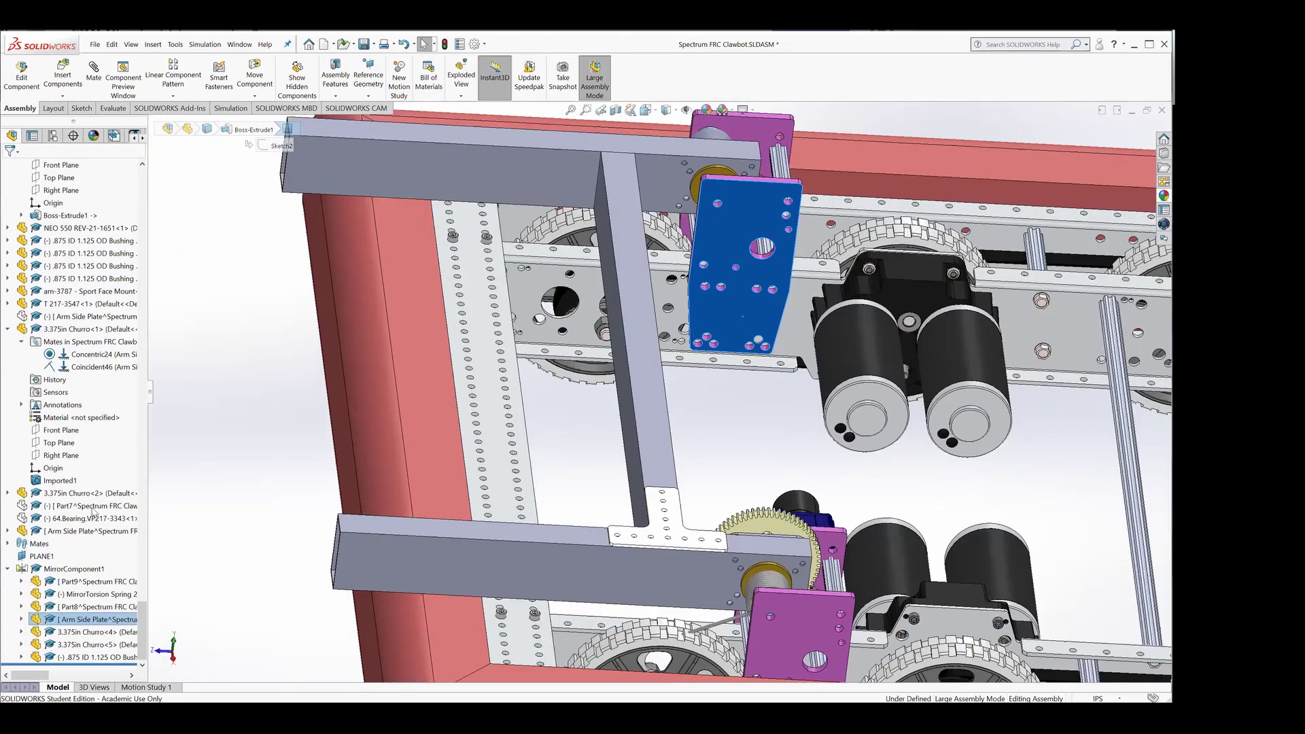
Step: Show the hidden Arm Side Plate component in its Outter Plate configuration and clear the selection
click(99, 316)
right_click(98, 319)
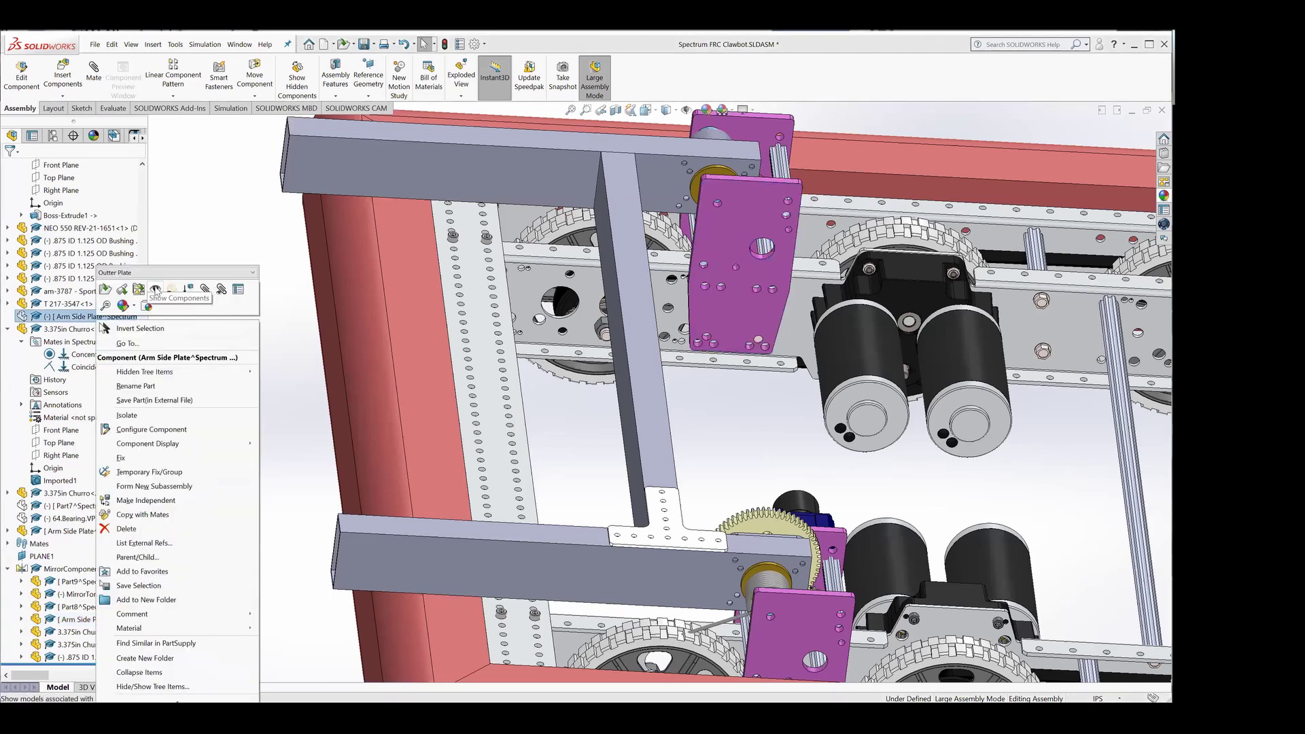
click(155, 291)
middle_drag(514, 456, 657, 472)
key(Escape)
Step: Select the arm tube's face behind the outer plate and orient the view normal to it to examine the plate's hole pattern
scroll(429, 544, down, 5)
middle_drag(428, 525, 465, 474)
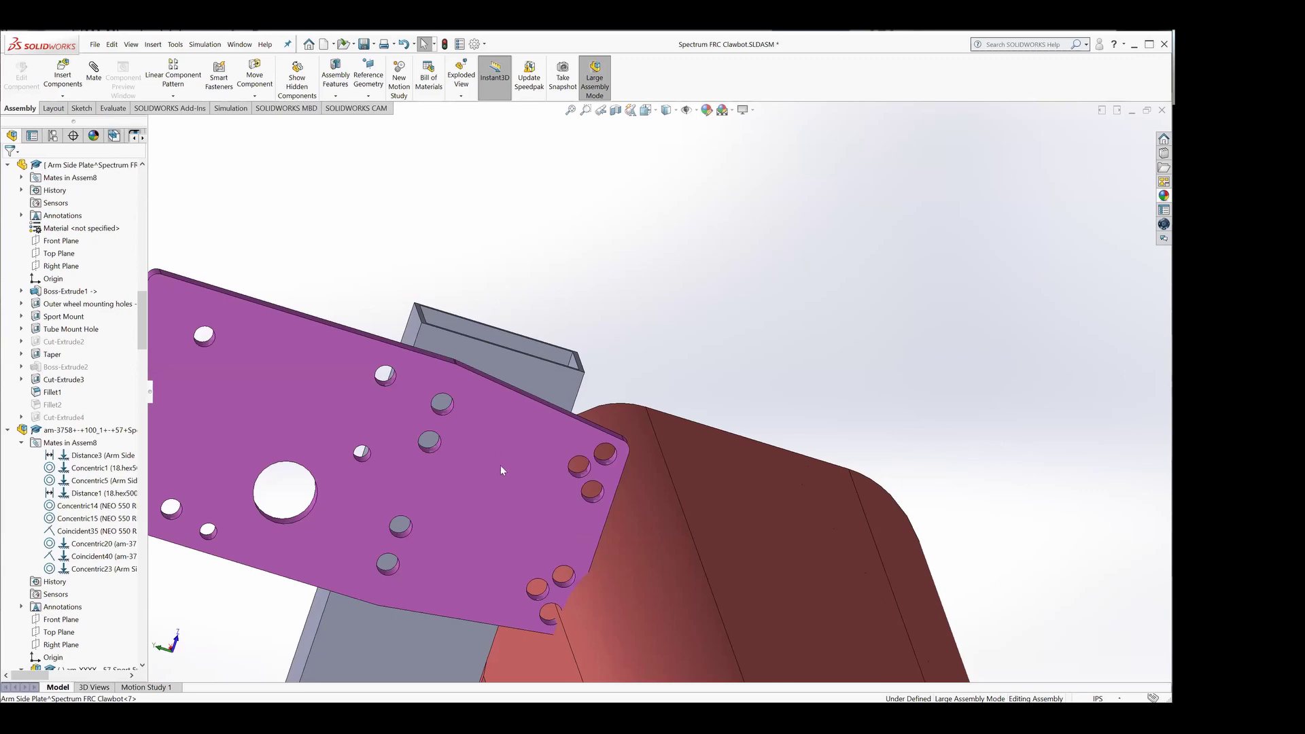
click(500, 415)
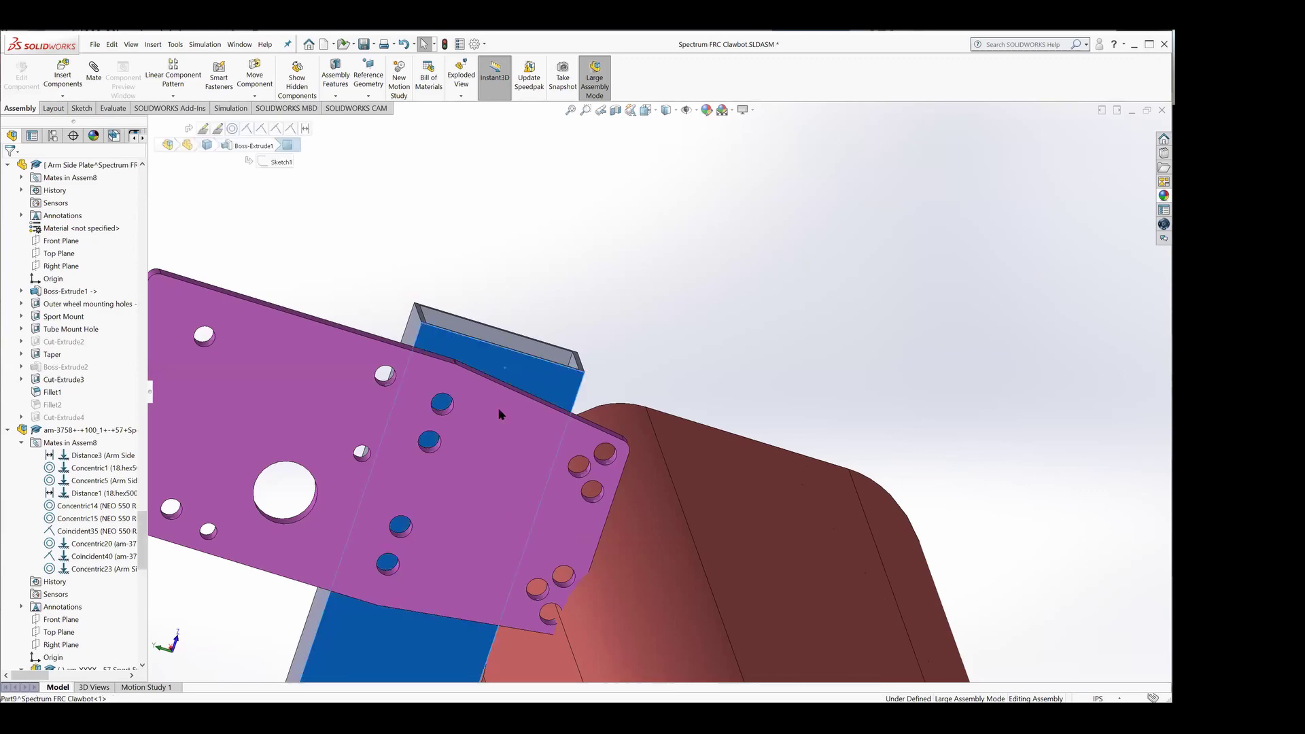
click(460, 450)
key(ctrl+8)
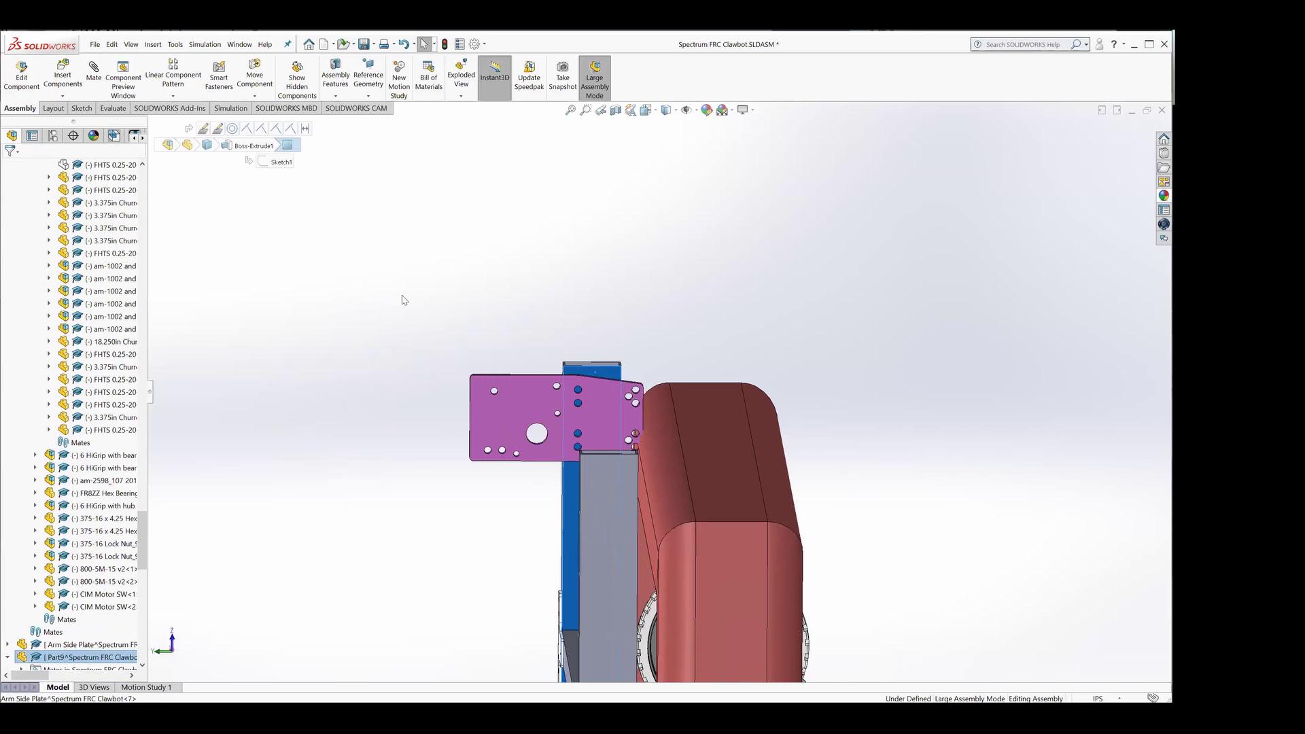
middle_drag(526, 385, 257, 595)
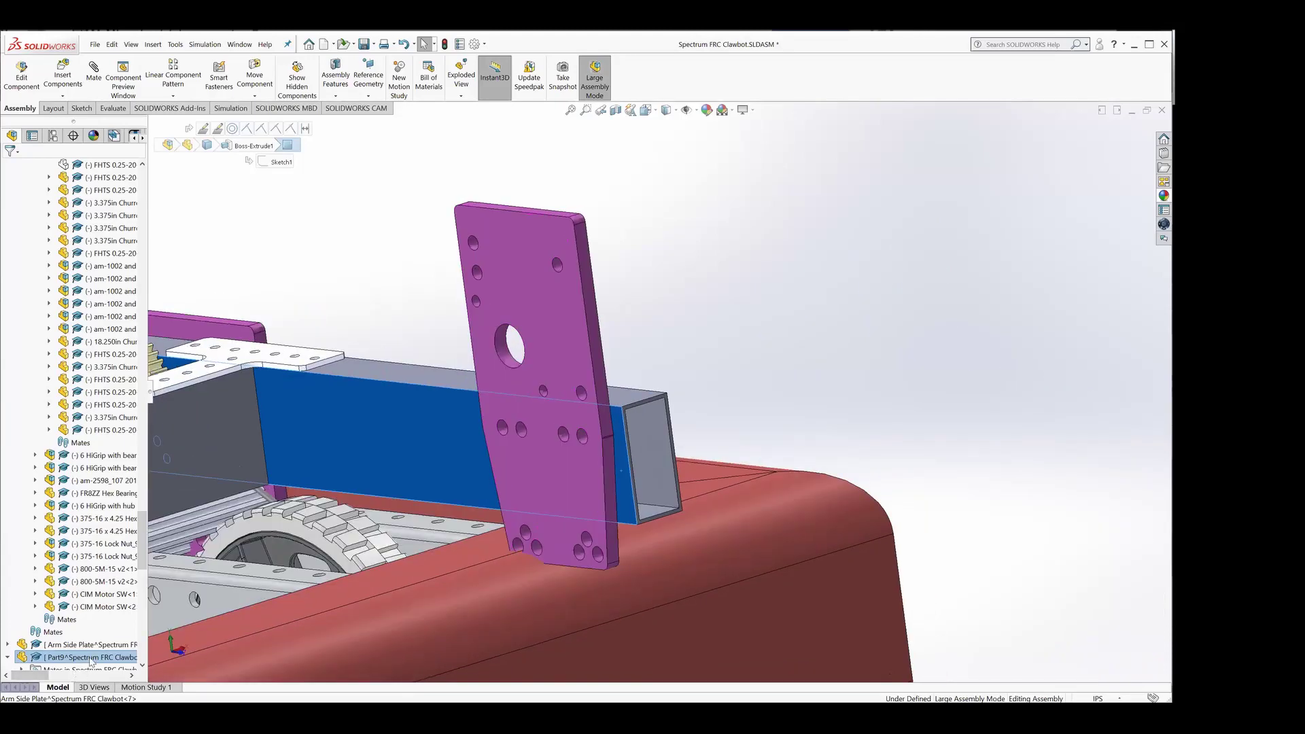
right_click(89, 661)
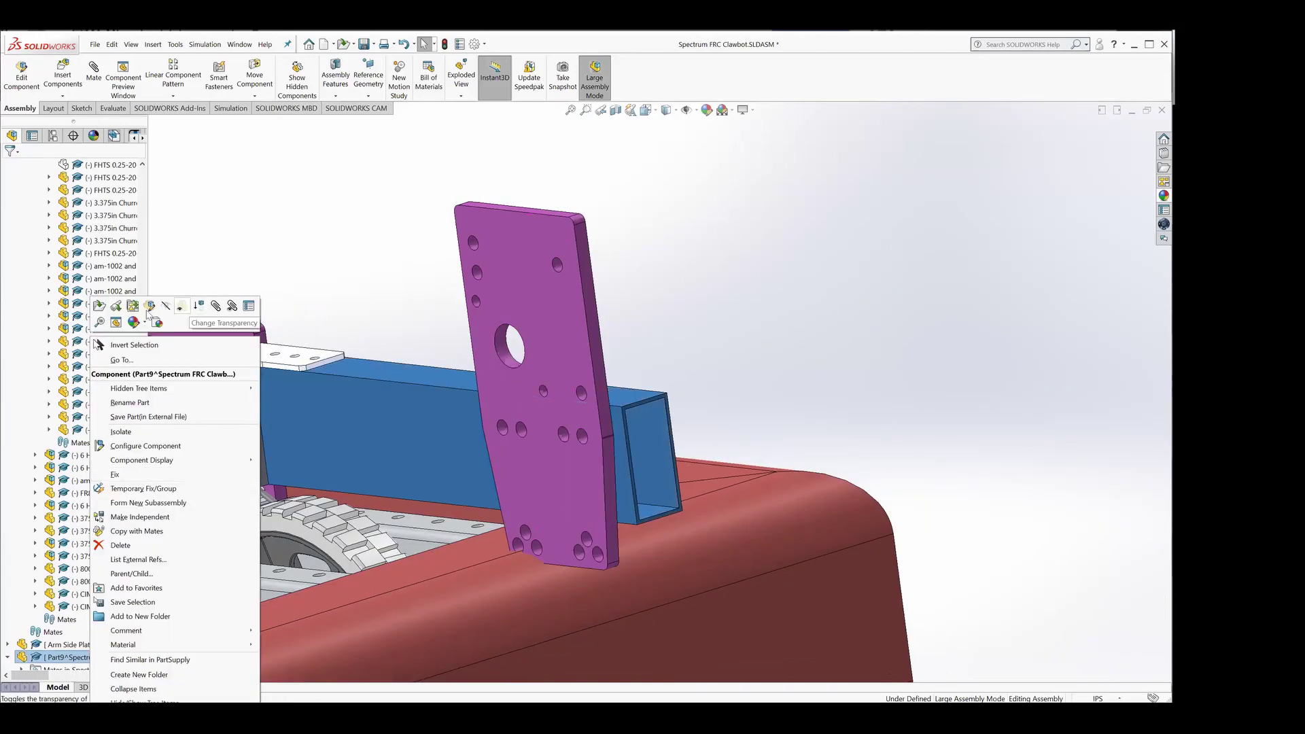
click(566, 374)
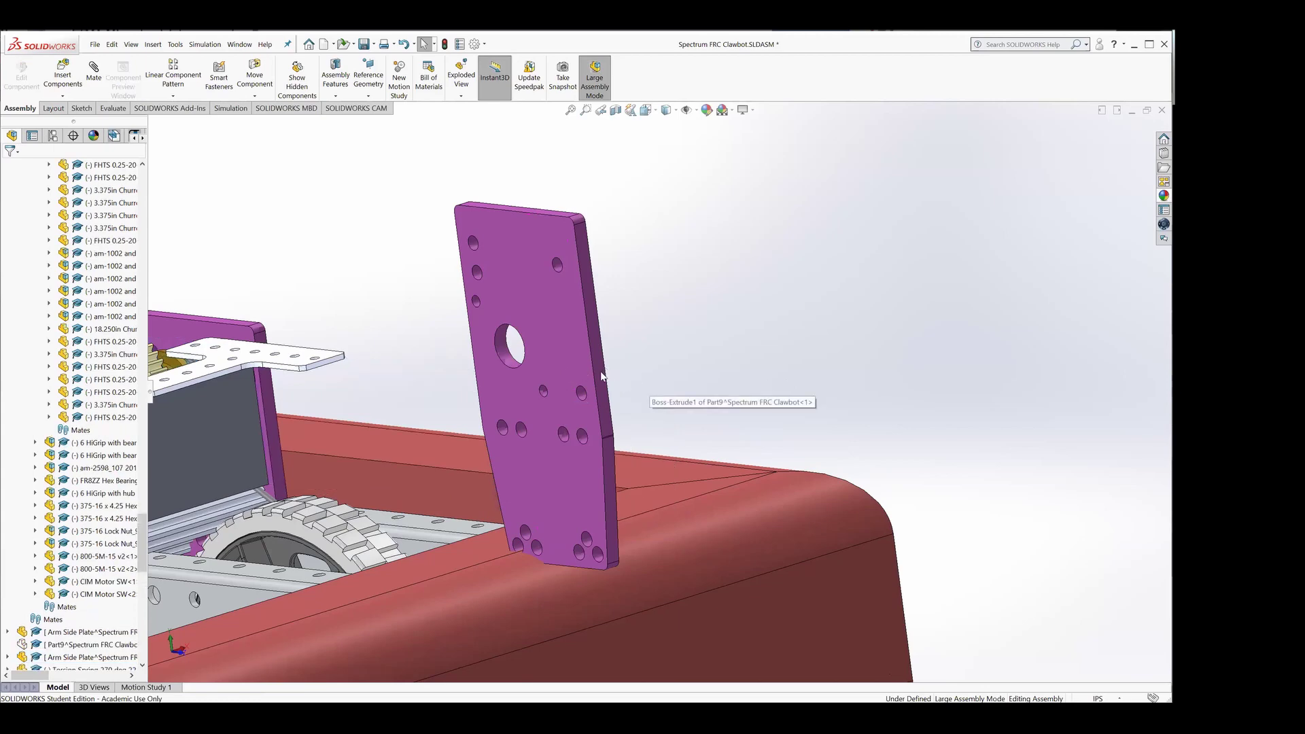
key(ctrl+z)
Step: Hide the outer Arm Side Plate component standing against the end of the arm tube
right_click(577, 357)
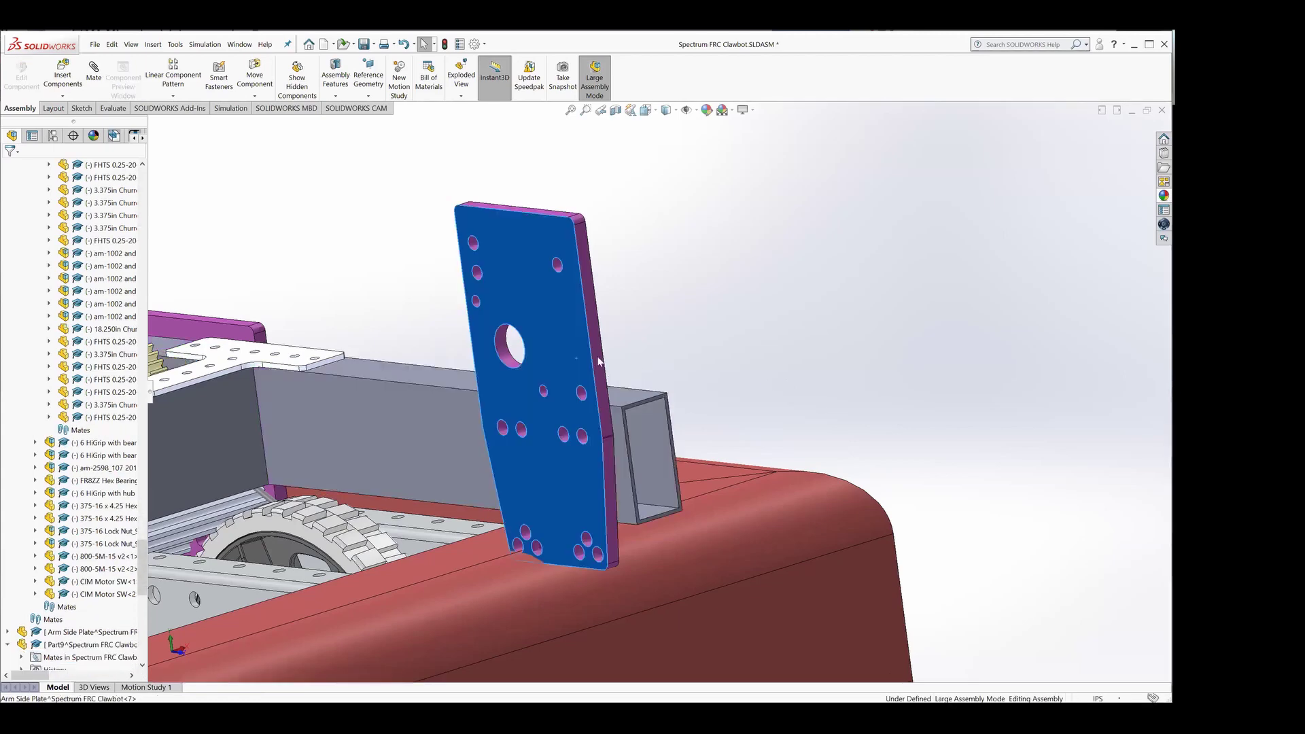
click(647, 248)
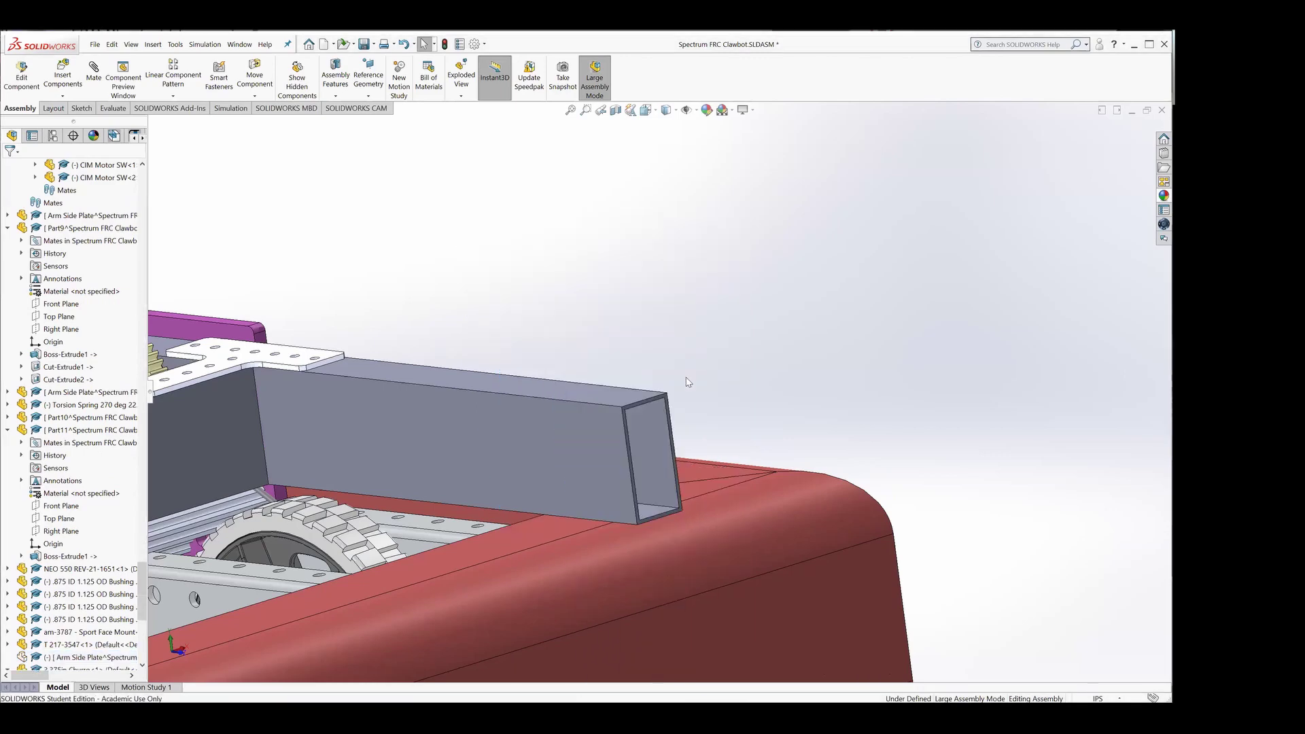
Step: Examine the whole arm on the robot base, including both arm tubes, the crossbar and the pivots, from several angles
scroll(614, 367, up, 6)
middle_drag(650, 361, 352, 495)
scroll(391, 452, down, 3)
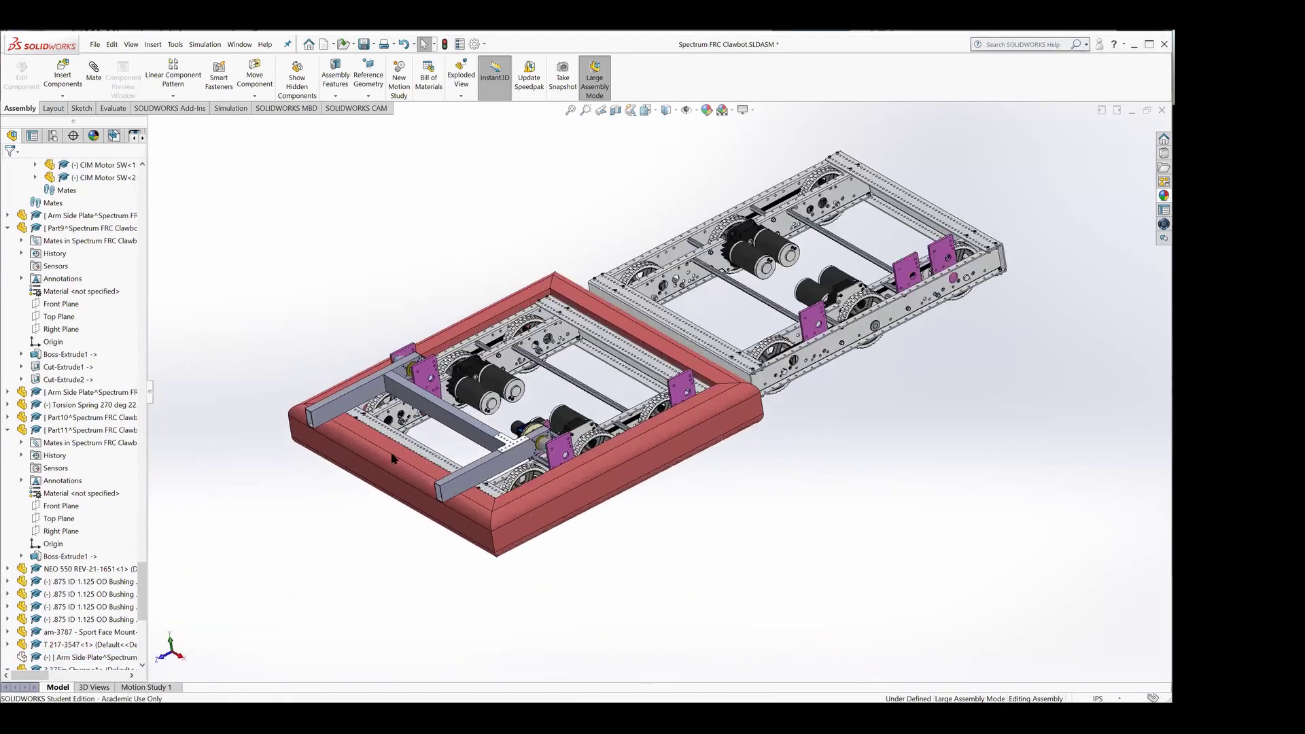
middle_drag(426, 427, 646, 436)
scroll(660, 453, down, 5)
scroll(667, 440, down, 3)
scroll(412, 429, up, 2)
middle_drag(461, 427, 436, 265)
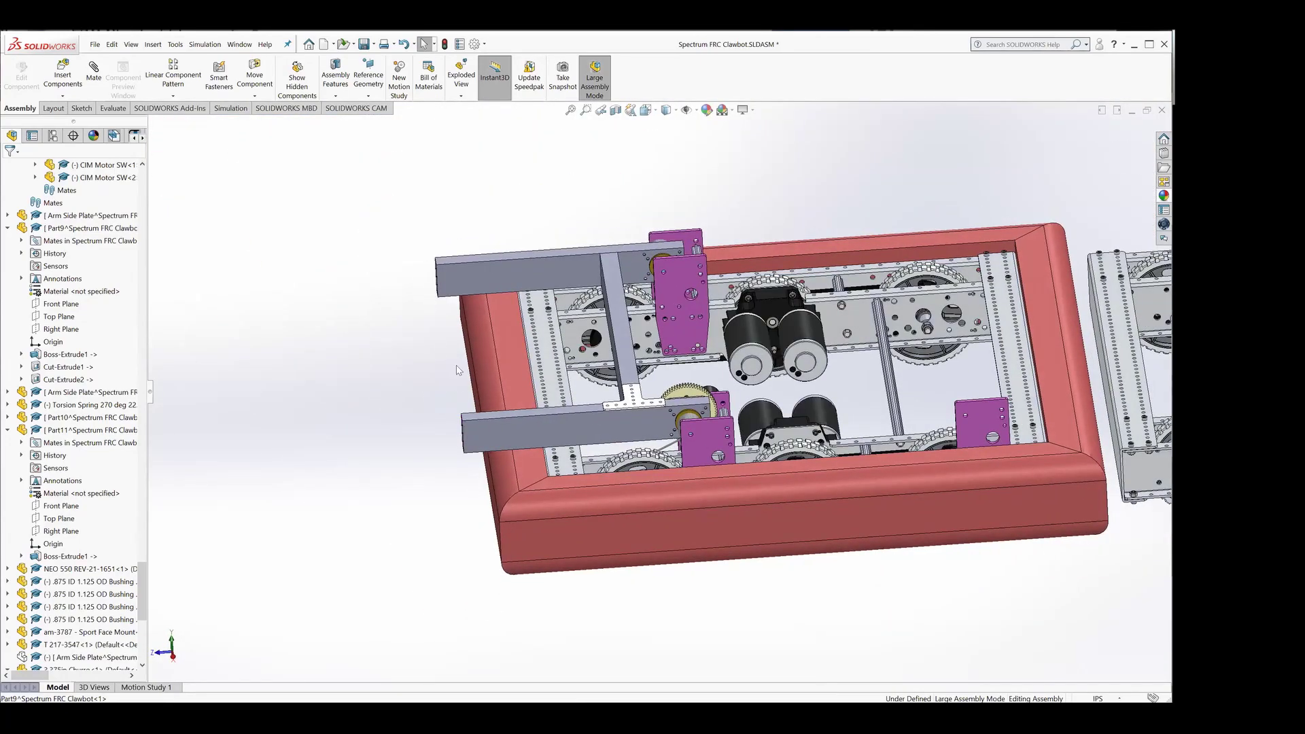